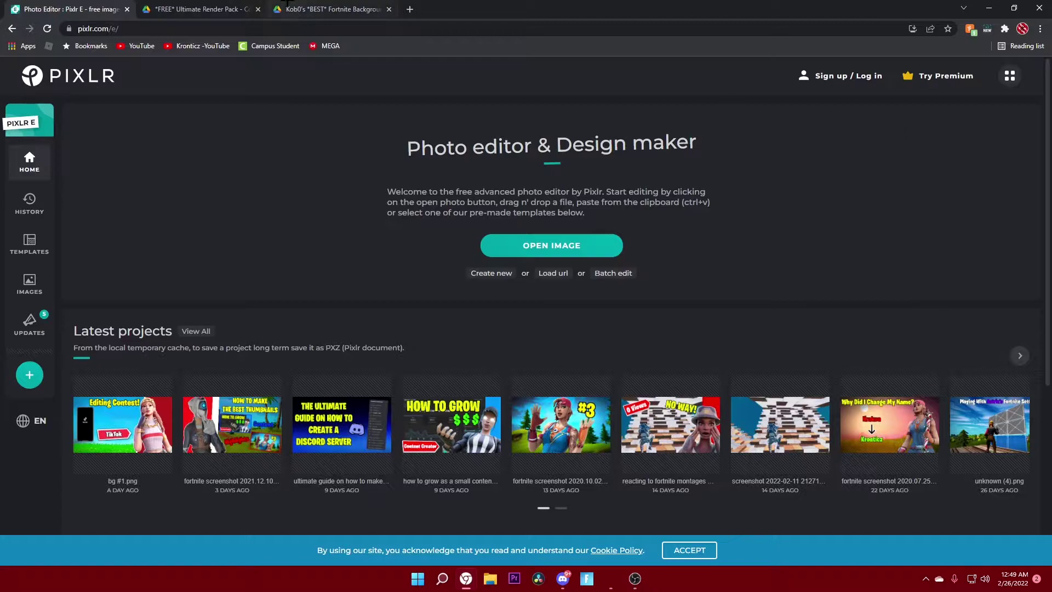
- Download the grassy trees-and-mountain background image from the Fortnite backgrounds folder
left_click(318, 4)
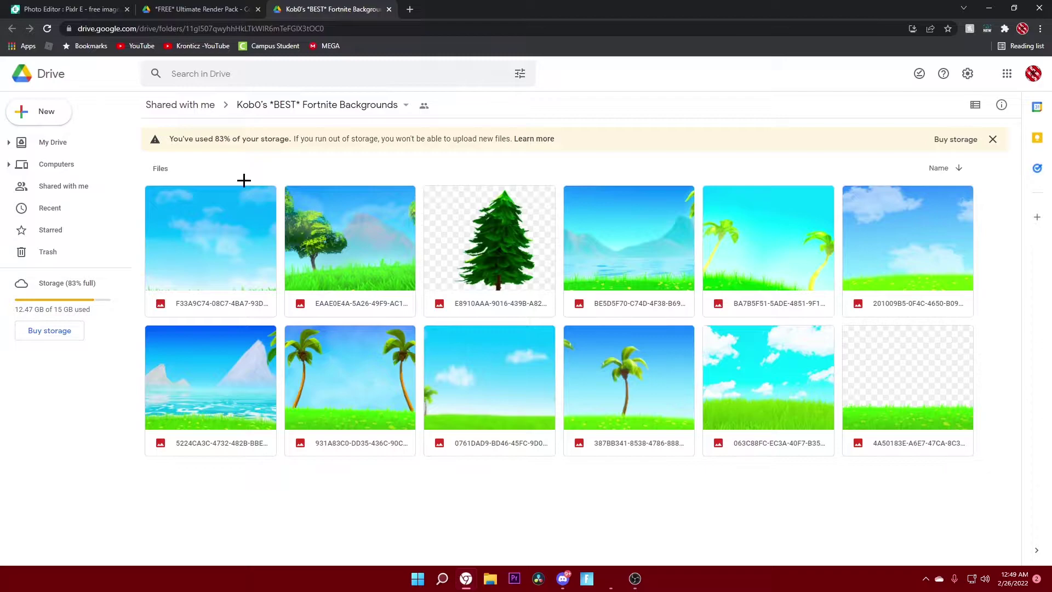
double_click(236, 263)
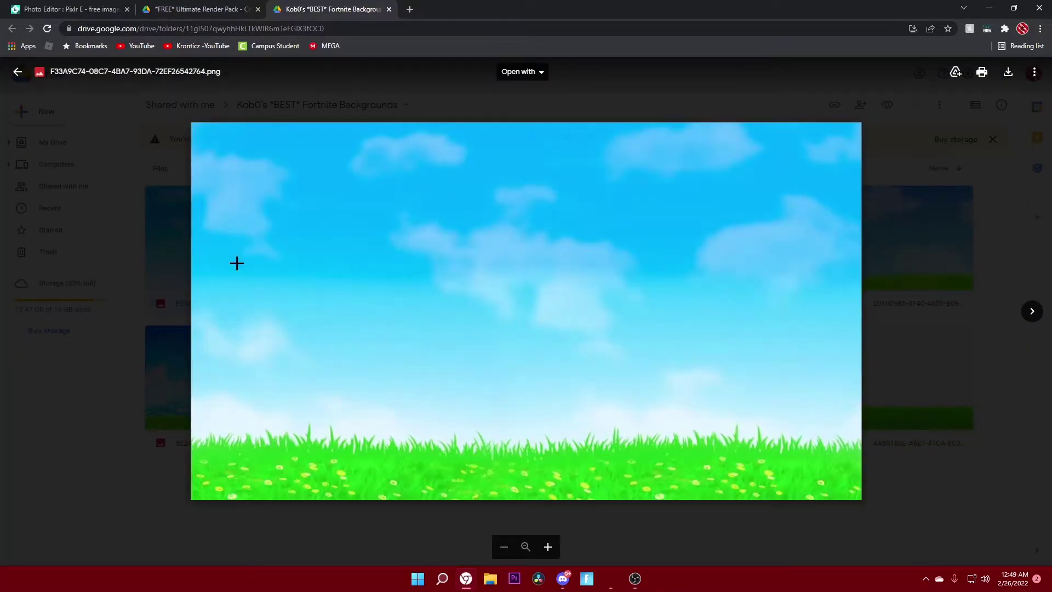
left_click(1033, 314)
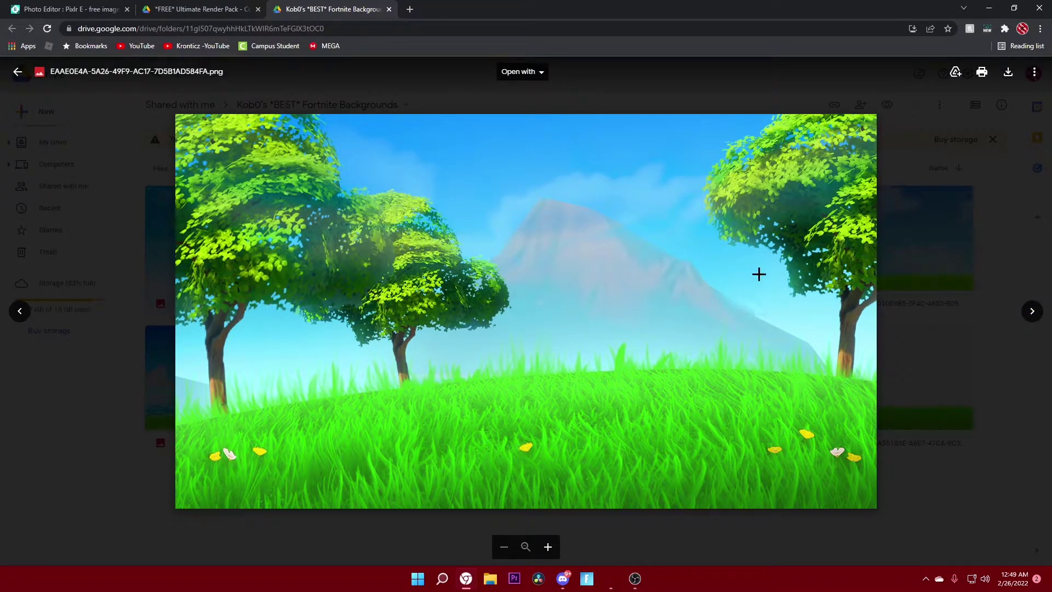
left_click(1017, 79)
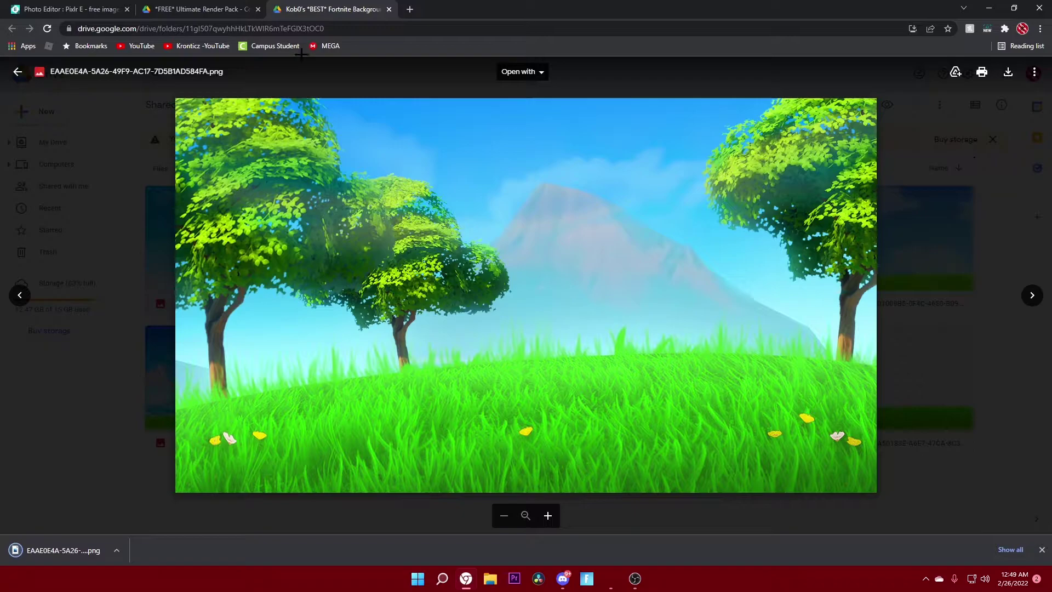
- Download the trophy-holding skin render image0-249.png from the Ultimate Render Pack folder
left_click(227, 7)
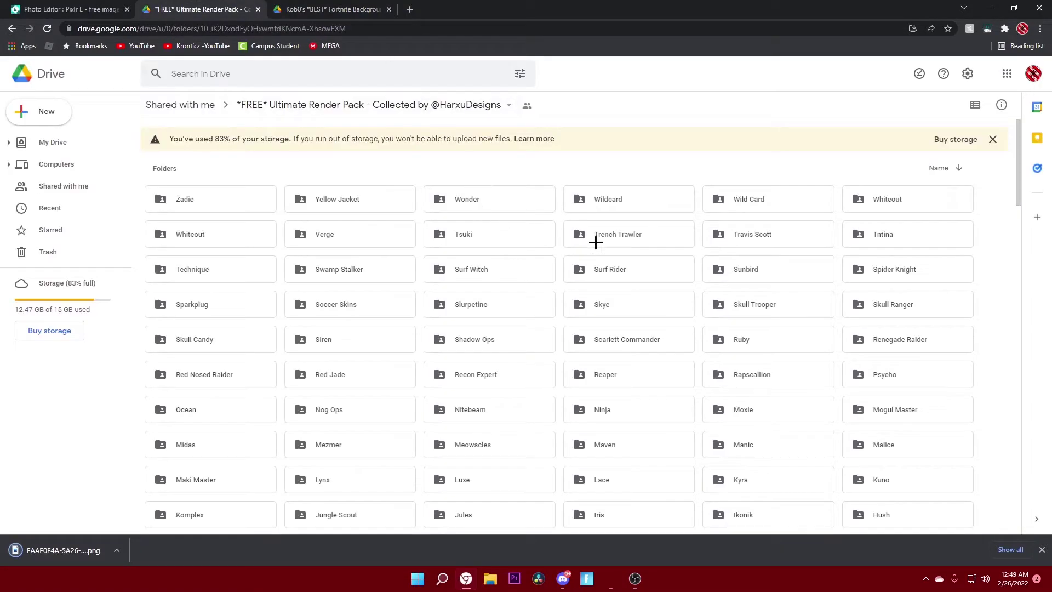
scroll(610, 376, "down", 5)
scroll(599, 376, "down", 5)
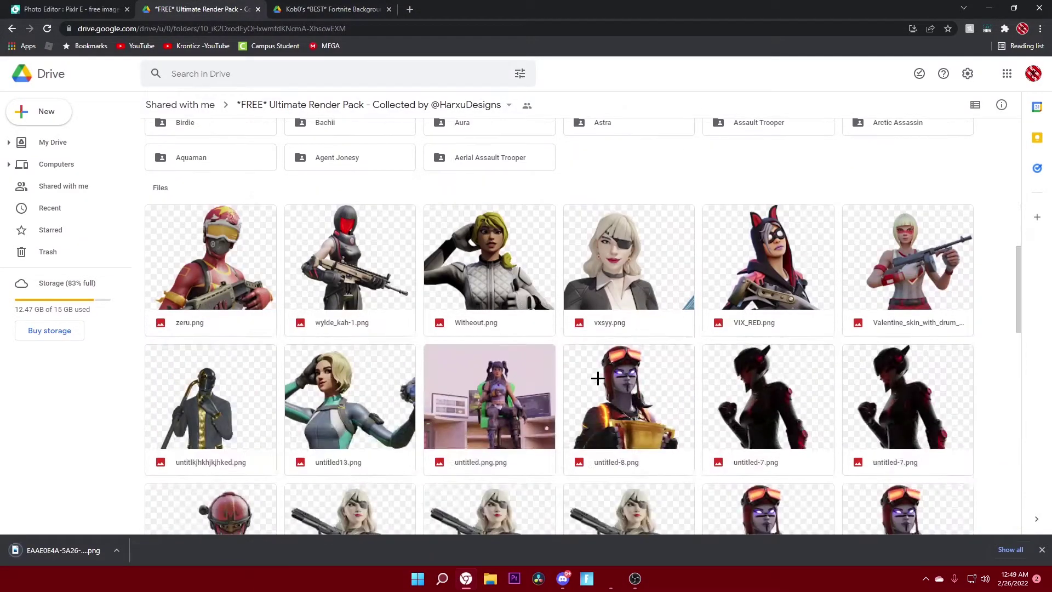
scroll(578, 376, "down", 6)
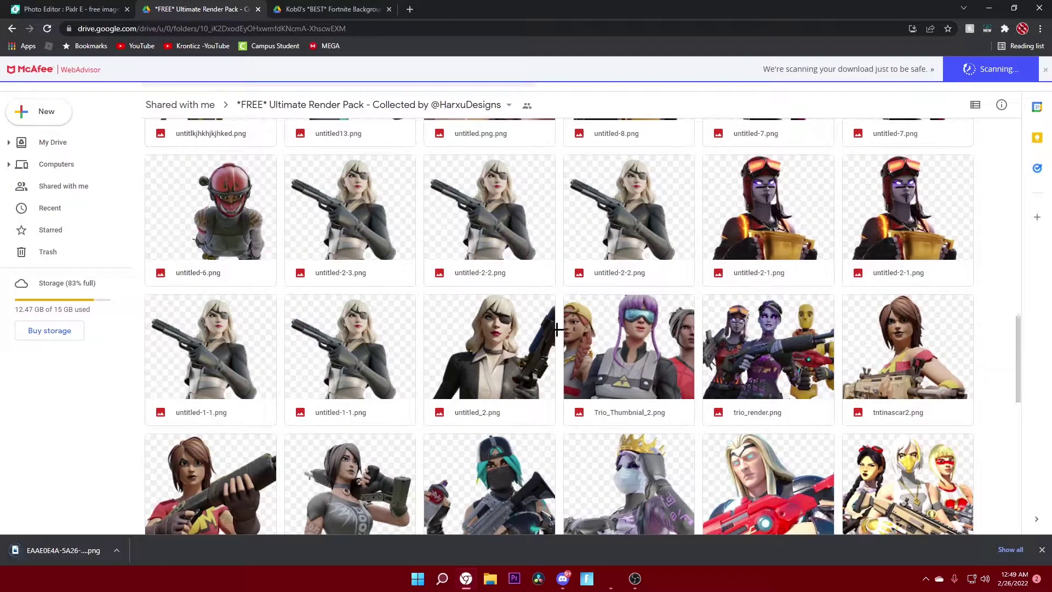
scroll(542, 366, "down", 5)
scroll(542, 366, "up", 15)
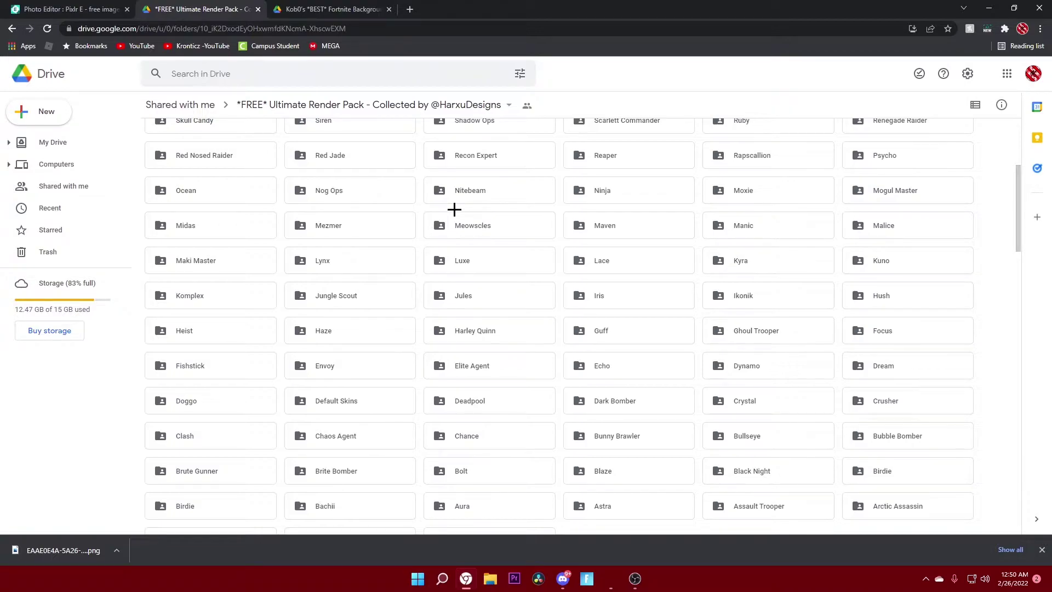
scroll(390, 400, "down", 10)
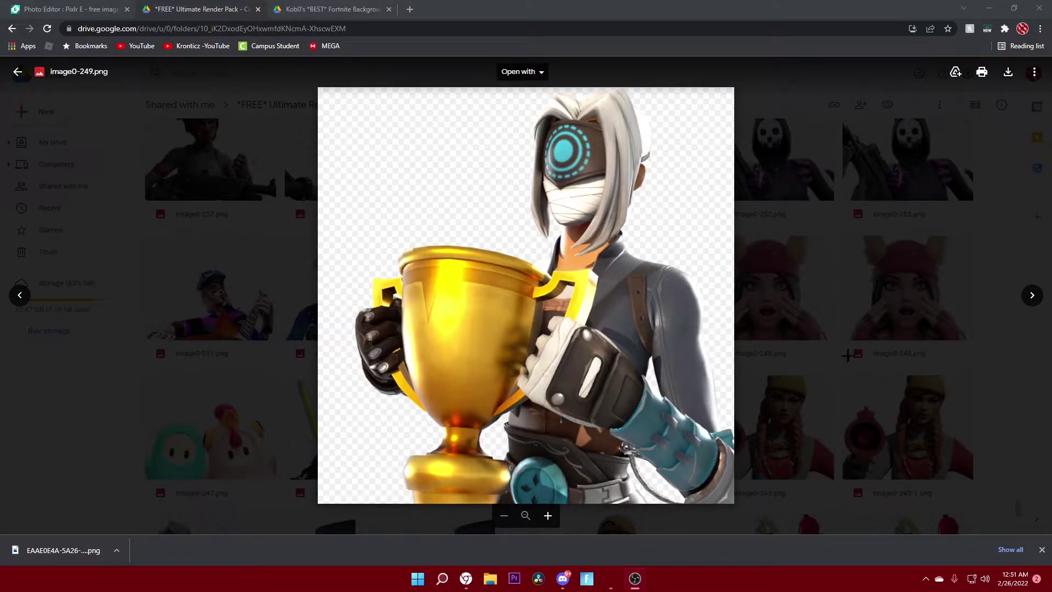
left_click(588, 346)
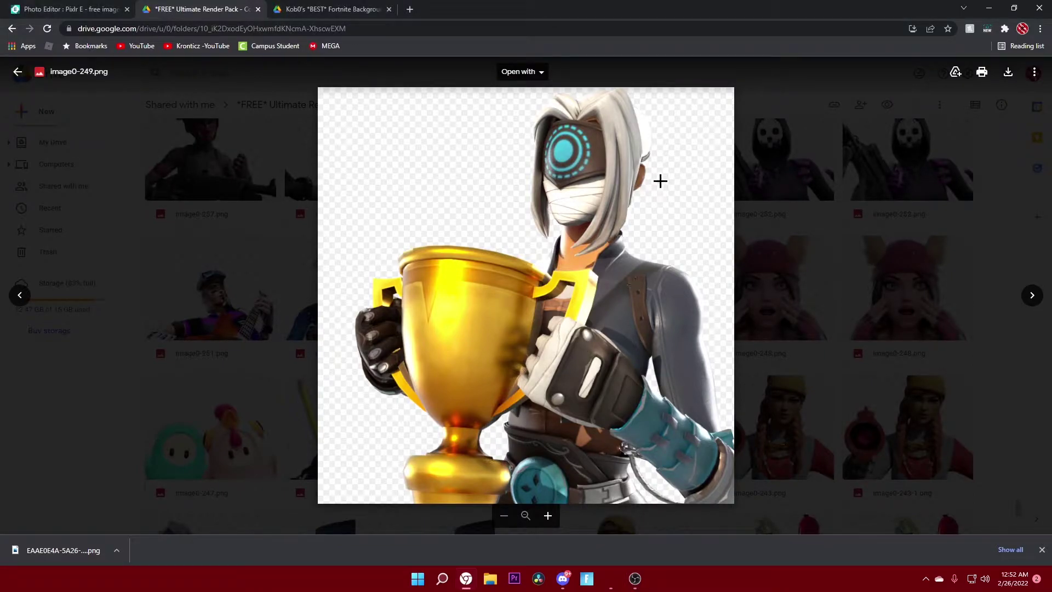
left_click(1009, 73)
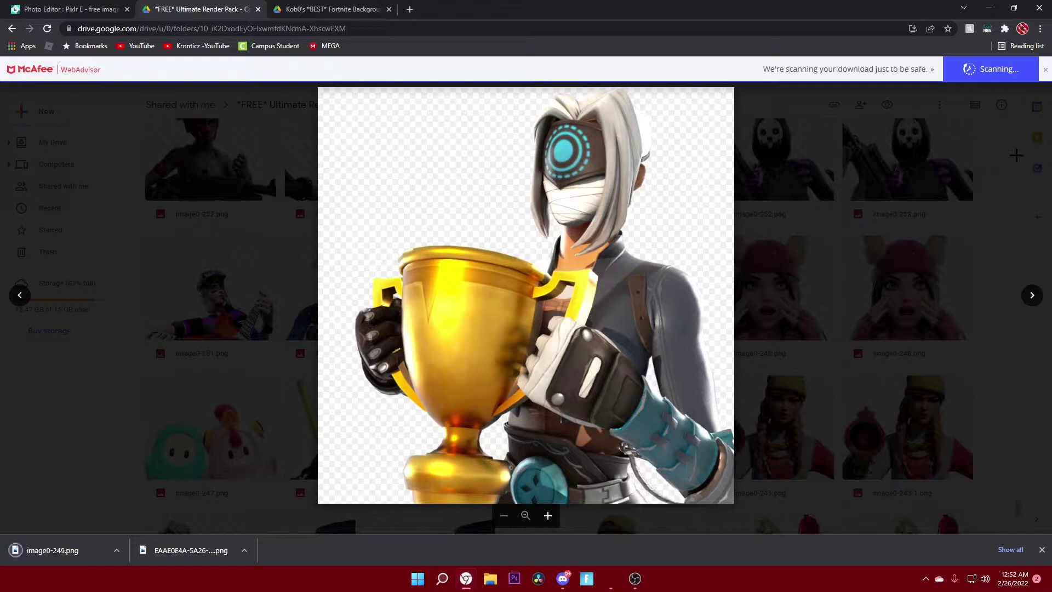
- Open the downloaded trees-and-mountain background PNG in Pixlr E as a 1280 × 720 image
left_click(97, 9)
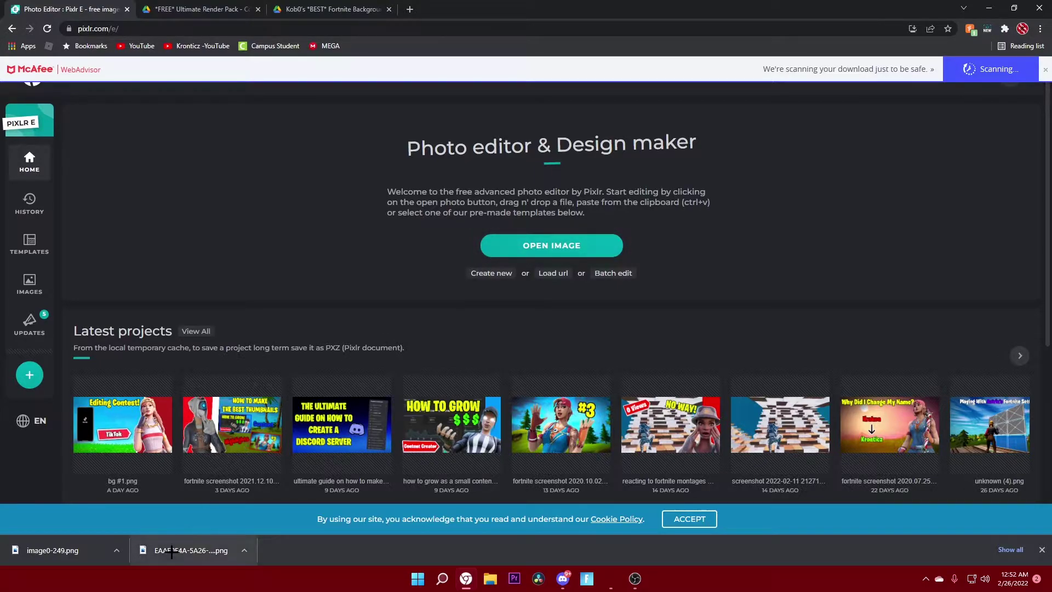
left_click_drag(192, 550, 527, 214)
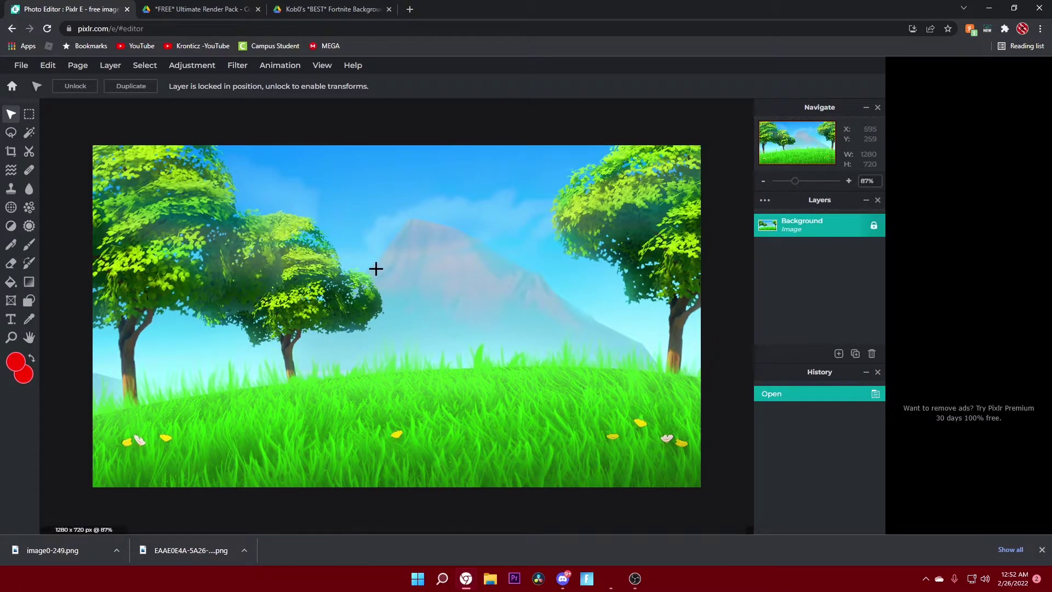
left_click(238, 72)
mouse_move(251, 102)
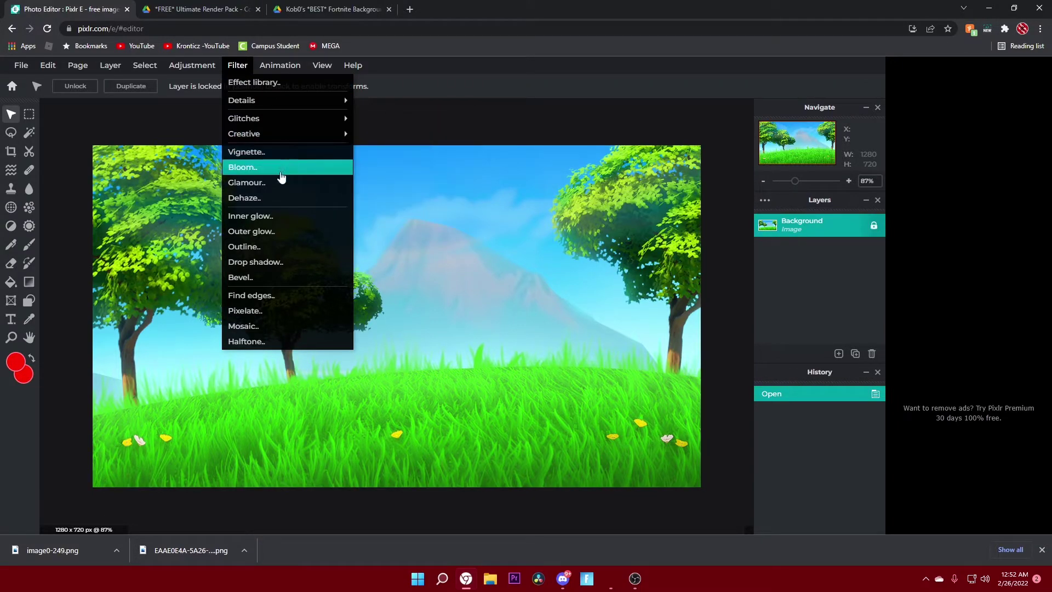
- Apply a Vignette filter of about 26 to darken the background's edges
left_click(256, 153)
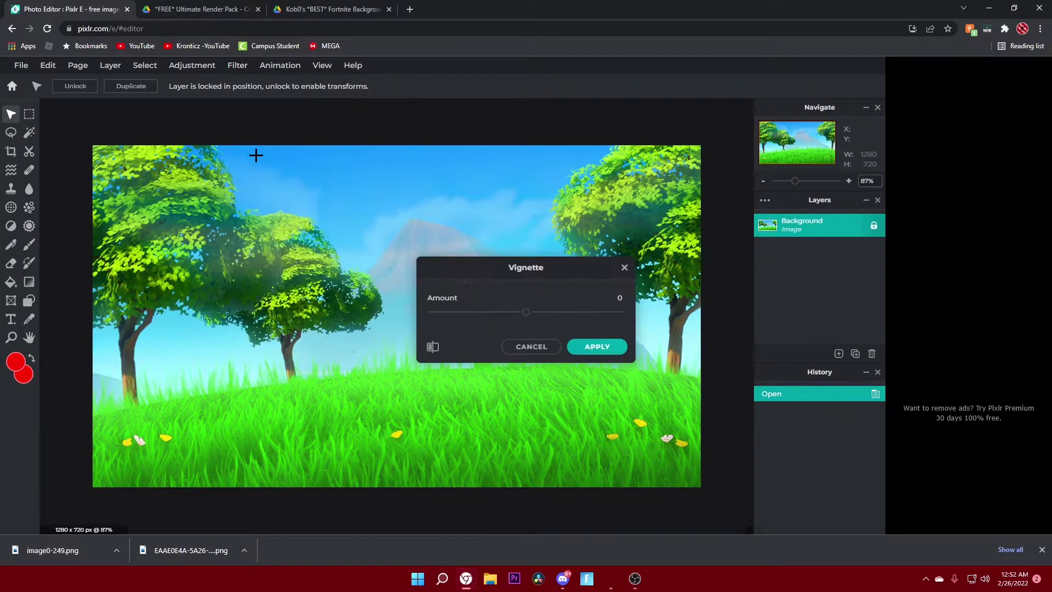
left_click(538, 313)
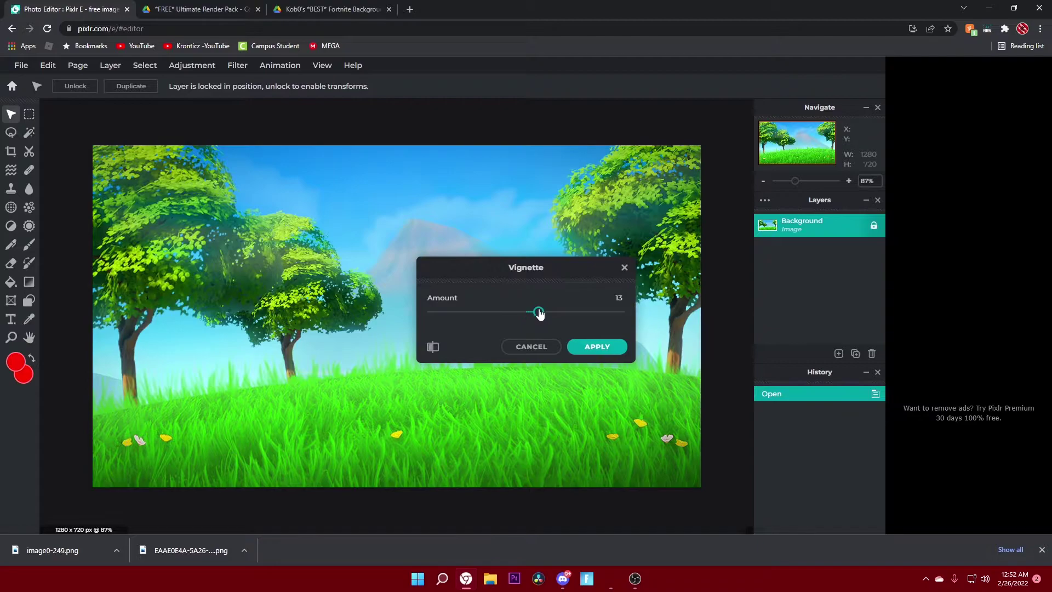
left_click_drag(540, 314, 551, 313)
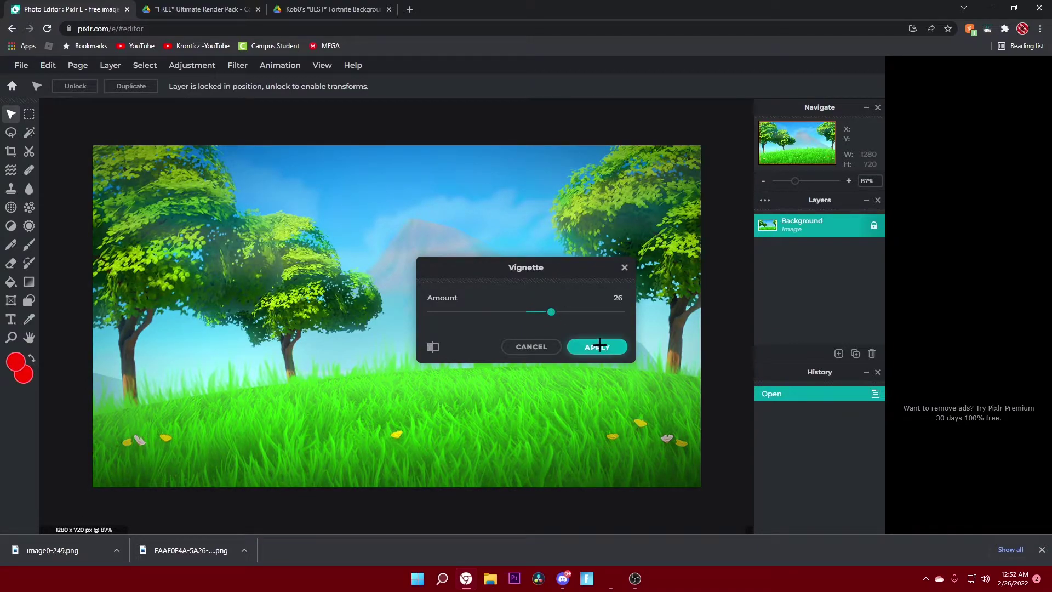
left_click(599, 345)
- Add a Bloom filter with amount 14 to the background
left_click(237, 64)
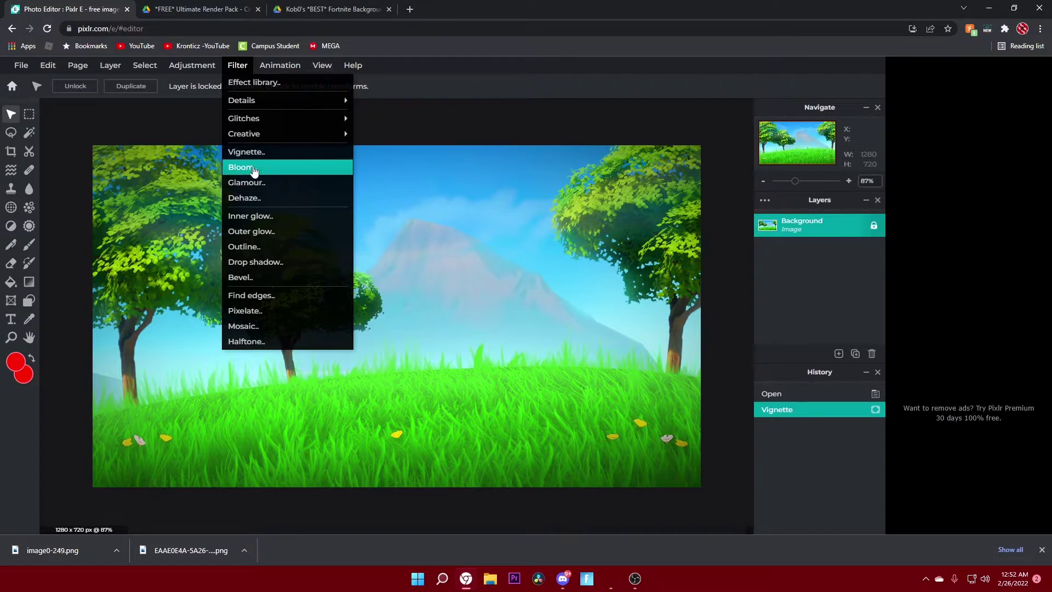
left_click(254, 168)
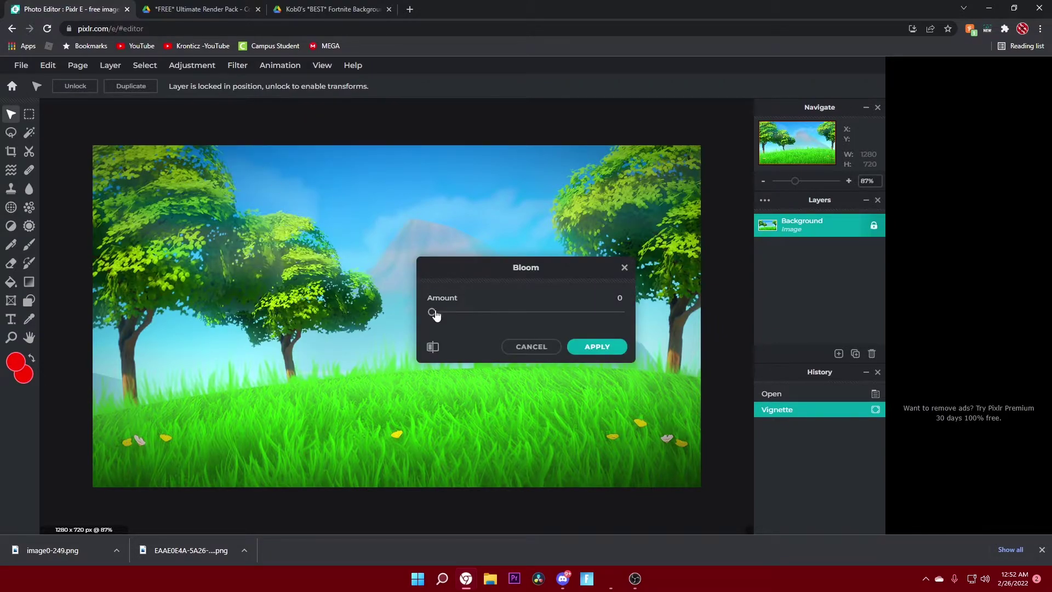
left_click_drag(482, 315, 460, 312)
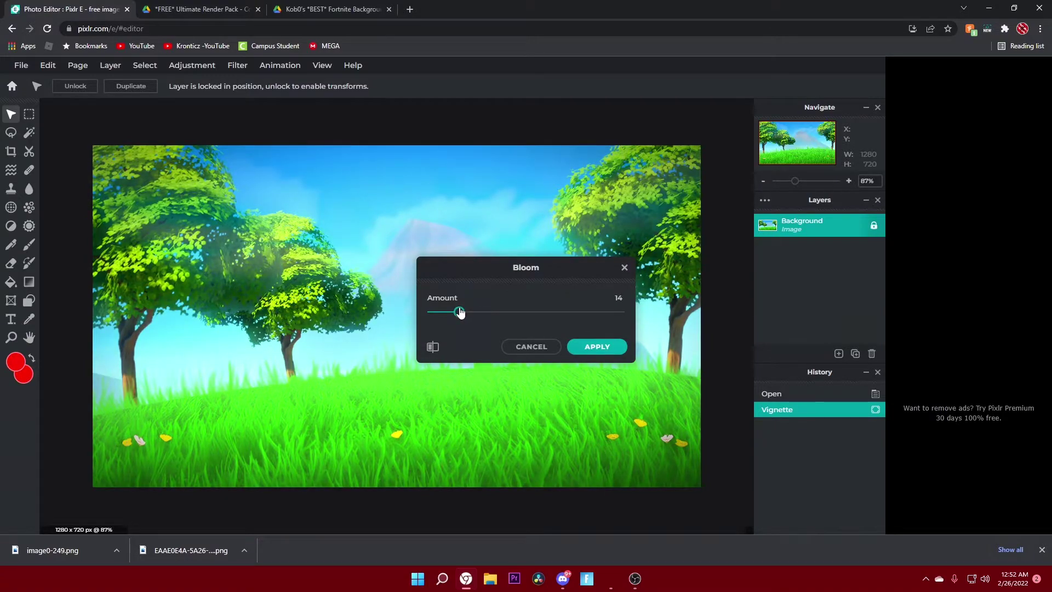
left_click(596, 347)
- Add the Dehaze, Clarity and Glamour effects, then view the original background in Drive
left_click(237, 65)
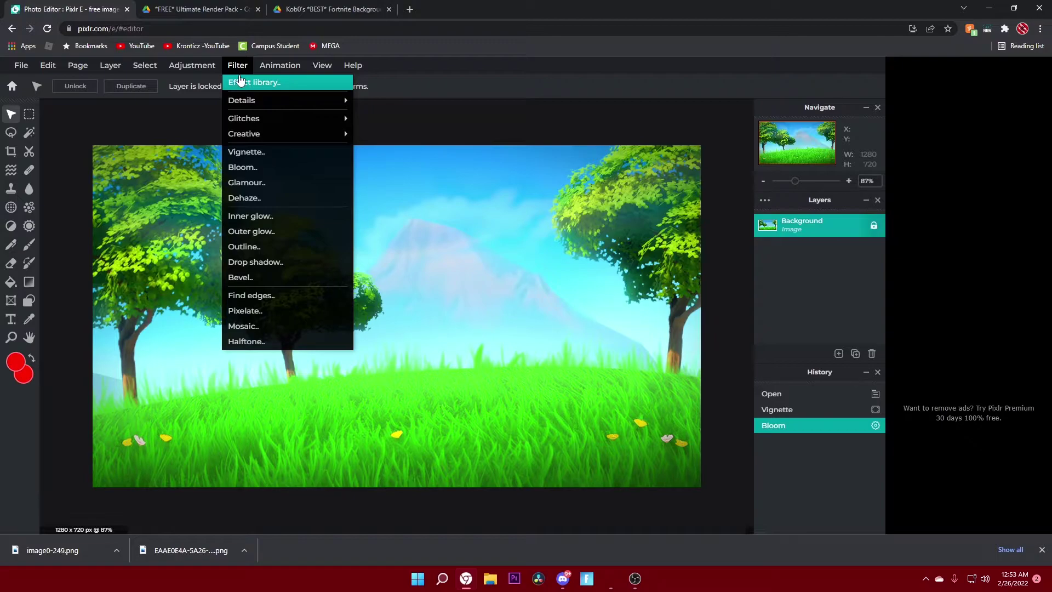
left_click(302, 246)
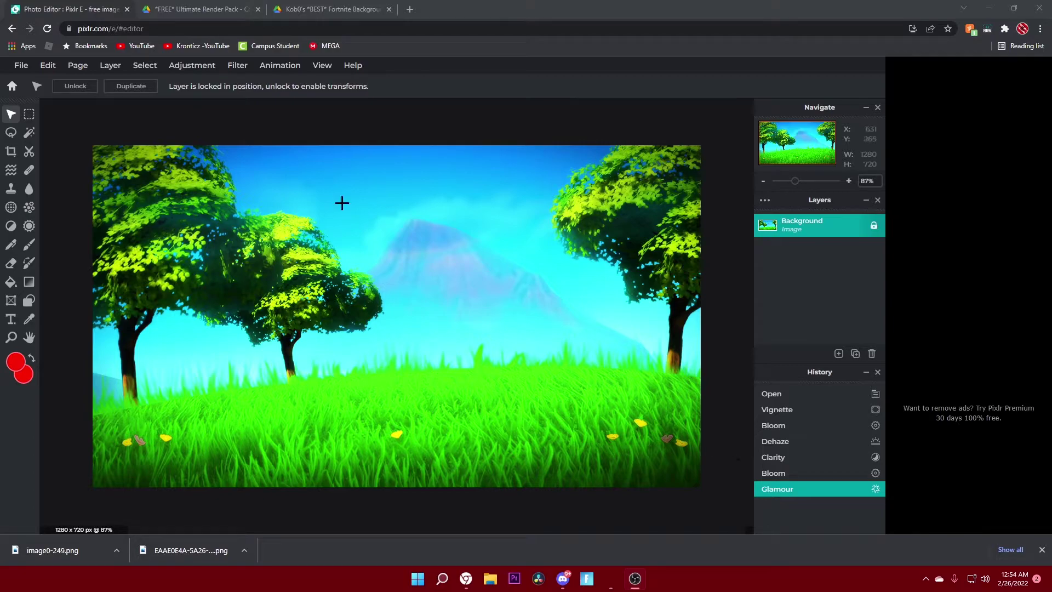
left_click(351, 6)
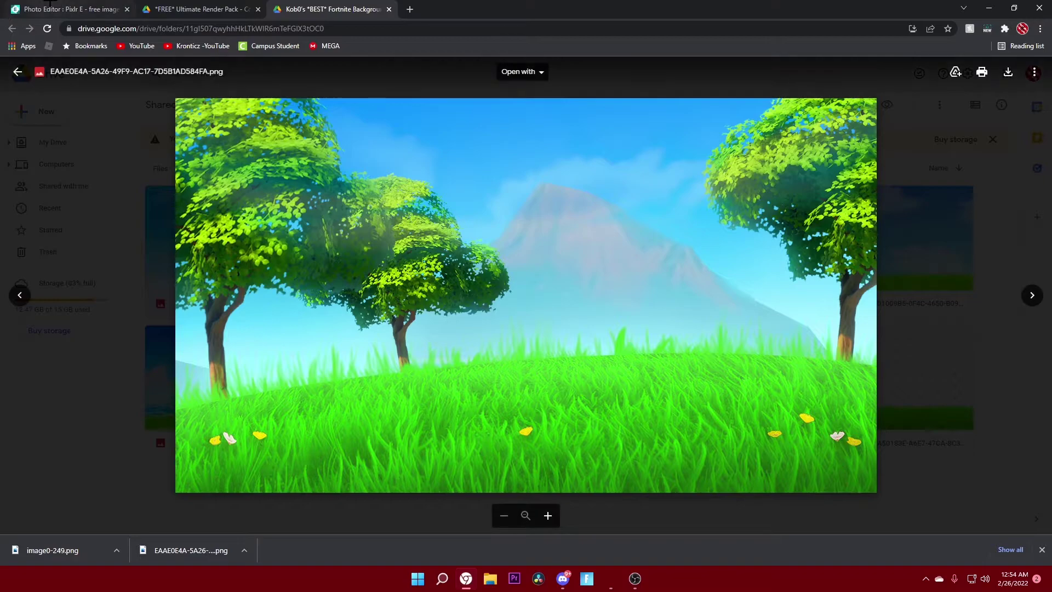
- Go back to Pixlr E showing the effect-laden background and its six-step history
left_click(60, 7)
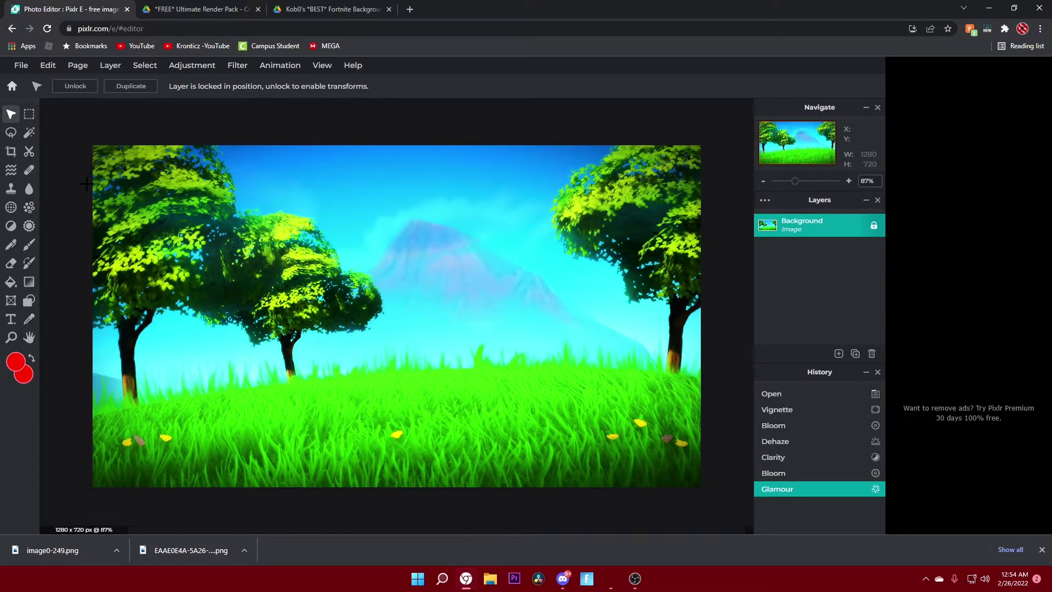
- Add the trophy skin render image0-249.png as a layer, slightly shrunk and shifted left
left_click_drag(55, 552, 600, 309)
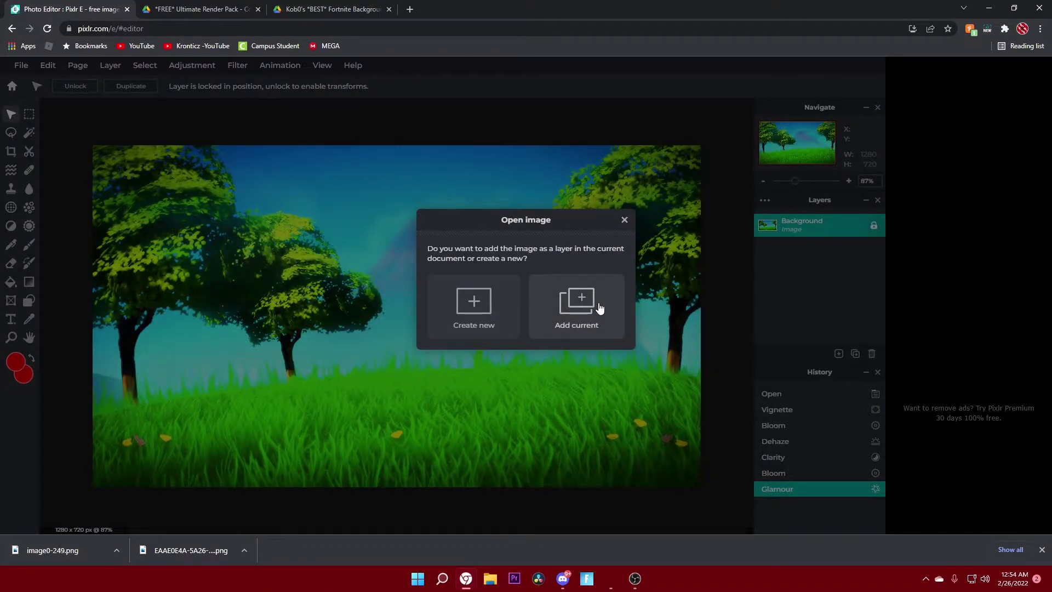
left_click(599, 309)
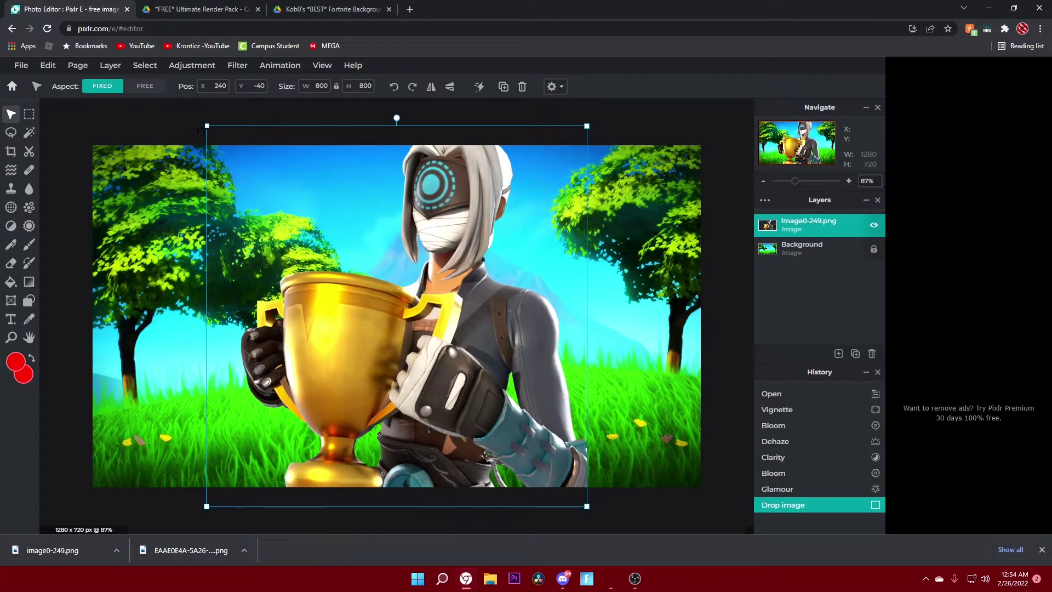
left_click_drag(207, 126, 225, 154)
left_click_drag(476, 270, 464, 269)
left_click(581, 156)
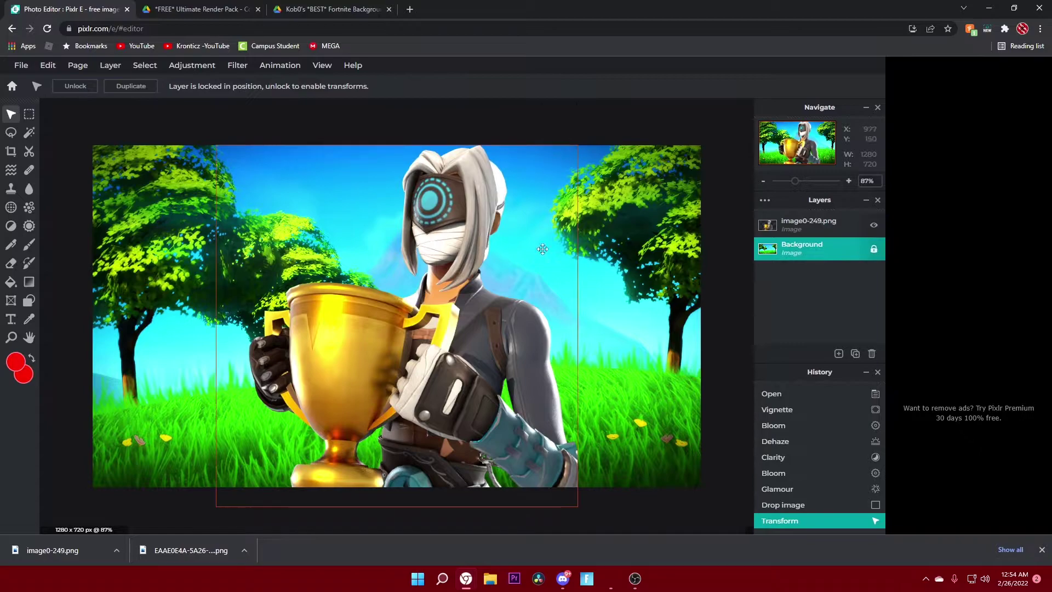
- Fine-tune the render's size, angle and position so it stands upright near the centre
left_click_drag(535, 323, 535, 329)
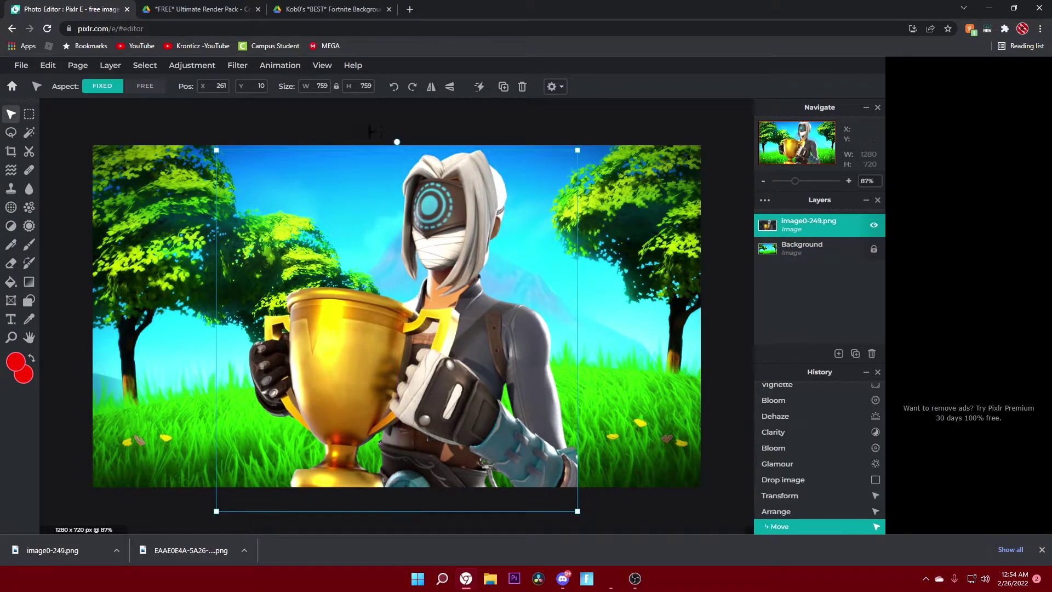
left_click_drag(395, 143, 464, 157)
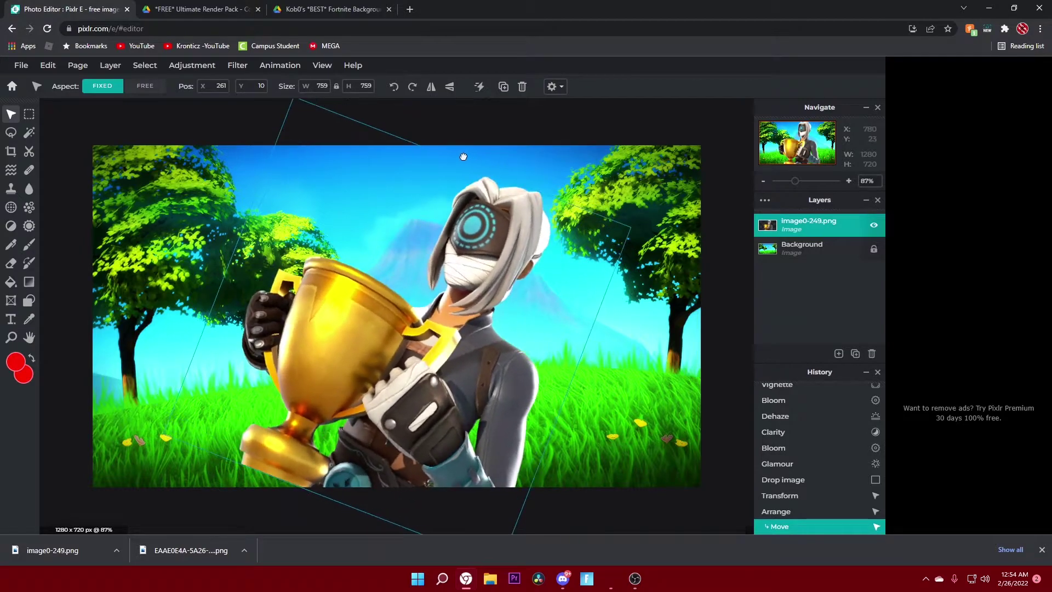
left_click_drag(200, 428, 201, 428)
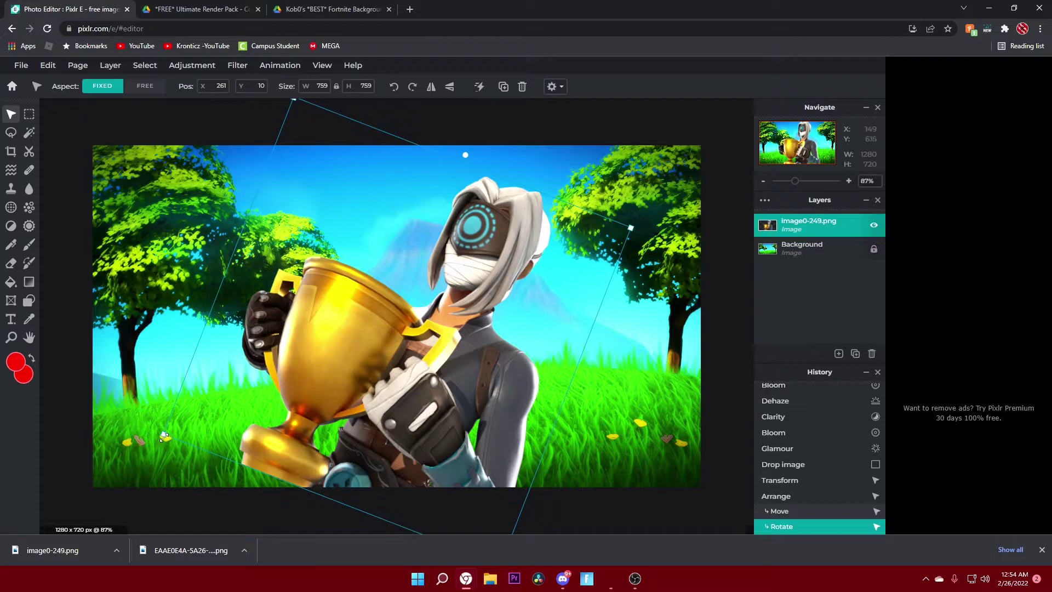
left_click_drag(165, 437, 430, 250)
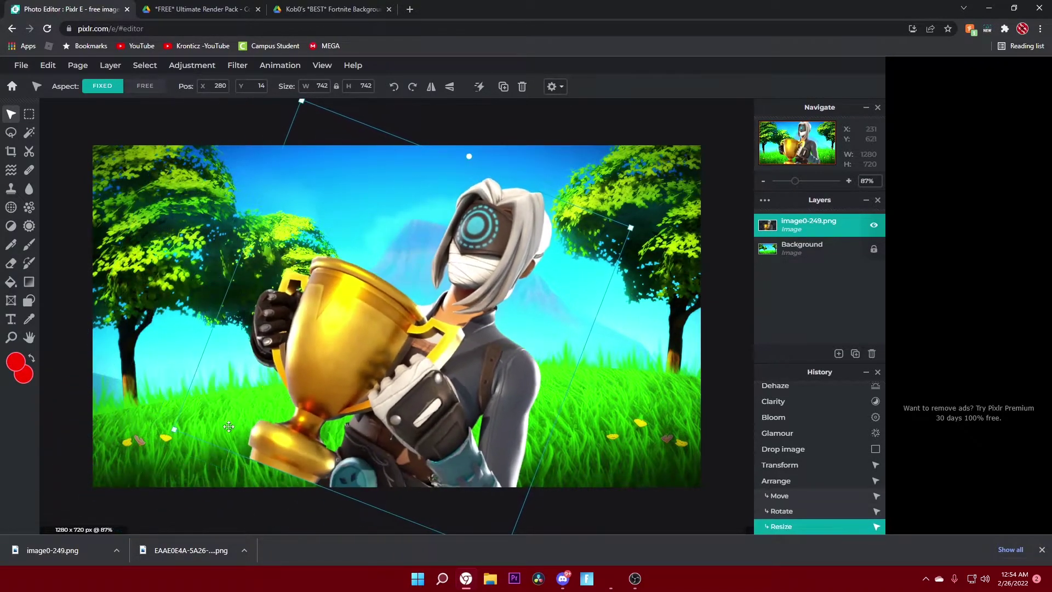
left_click_drag(468, 155, 426, 146)
left_click_drag(475, 268, 487, 265)
left_click_drag(420, 352, 430, 342)
left_click_drag(224, 470, 197, 499)
left_click(381, 118)
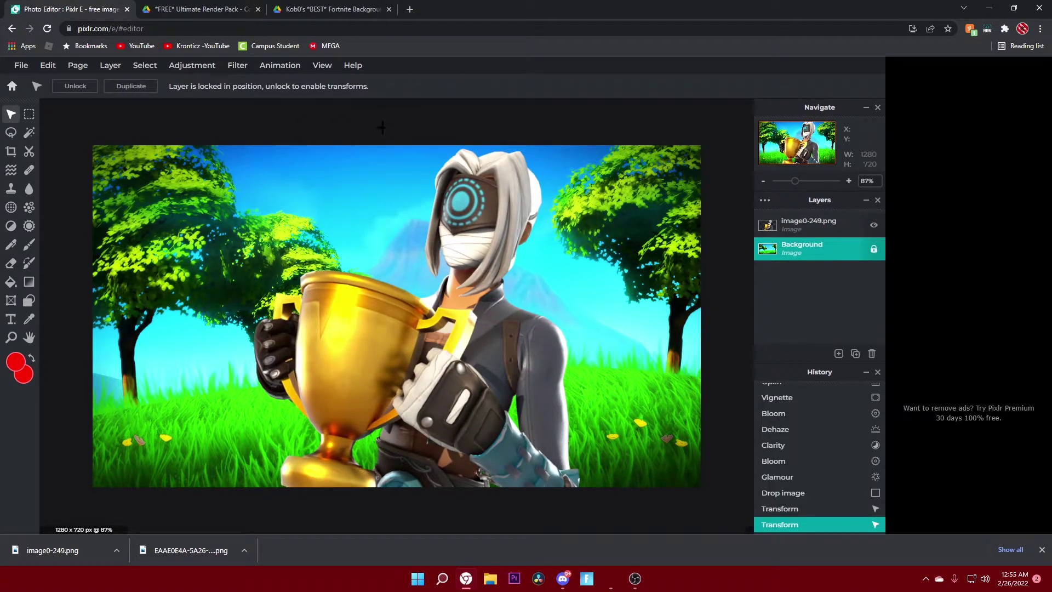
left_click_drag(516, 299, 496, 293)
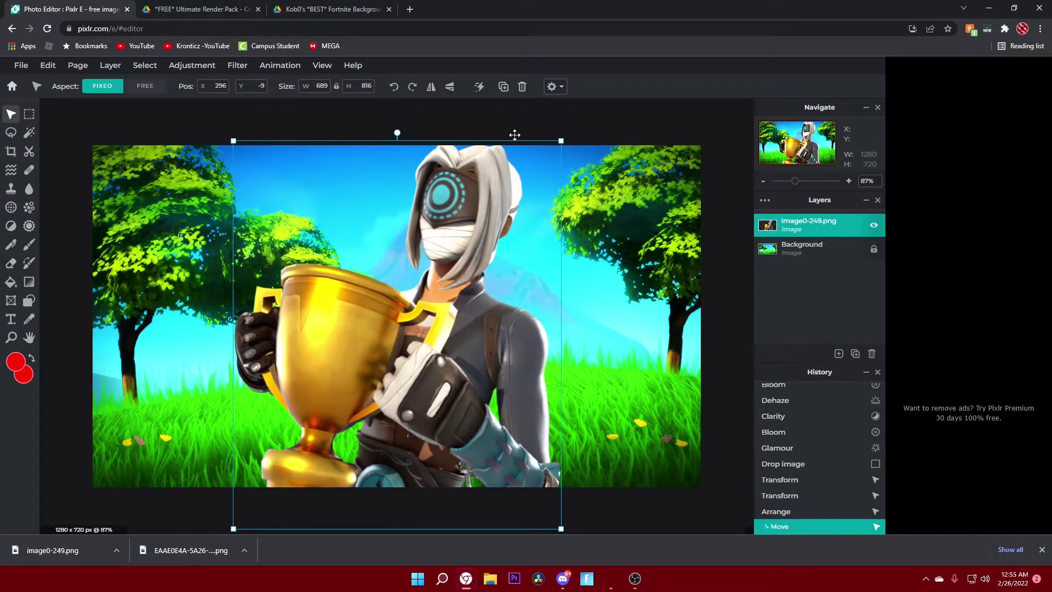
left_click(515, 119)
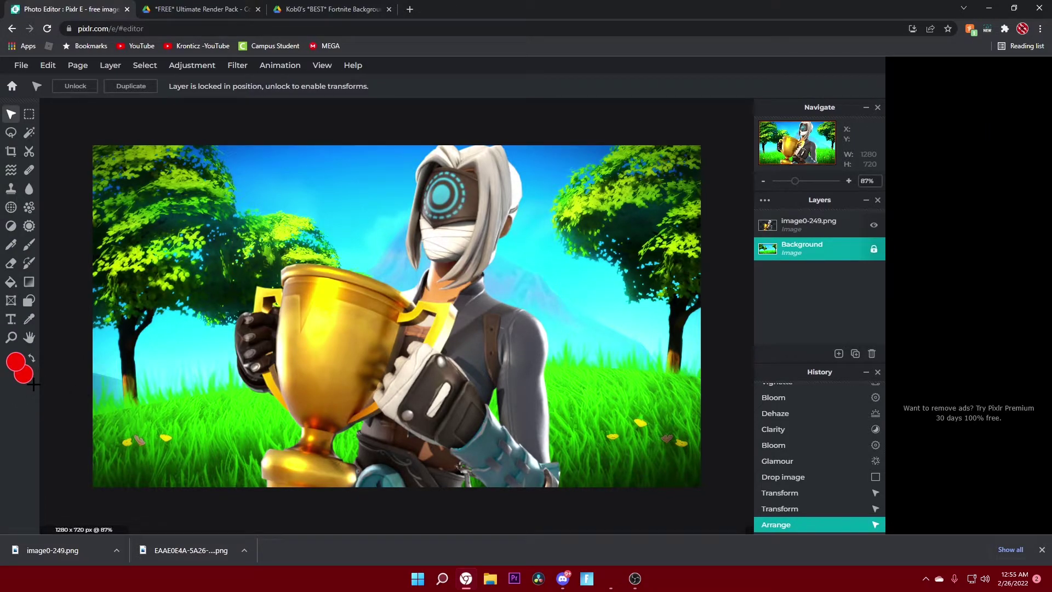
- Apply a black Outline filter of about size 6 to the skin render layer
left_click(362, 331)
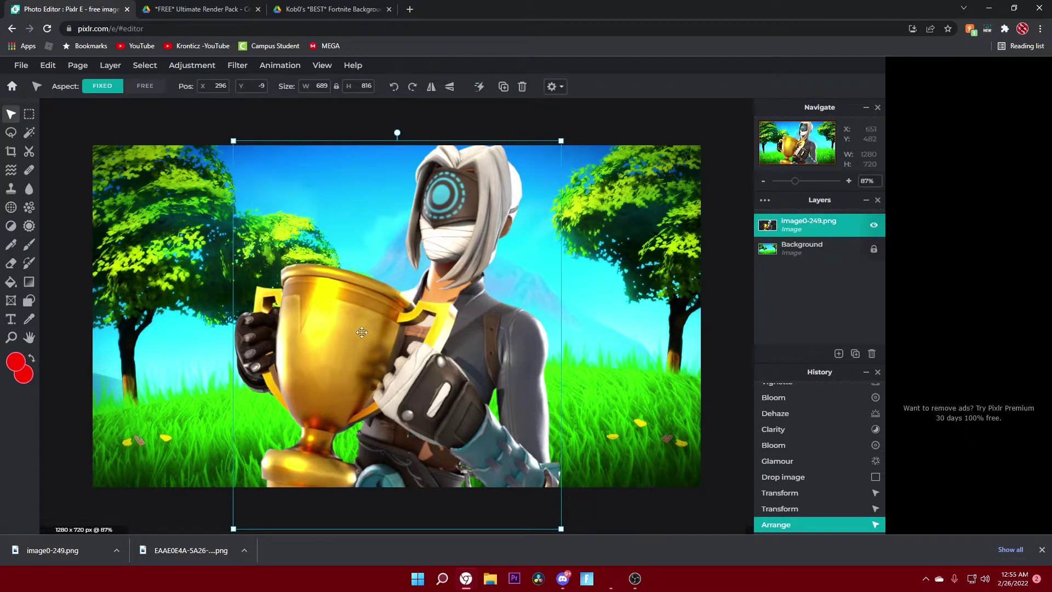
left_click(240, 69)
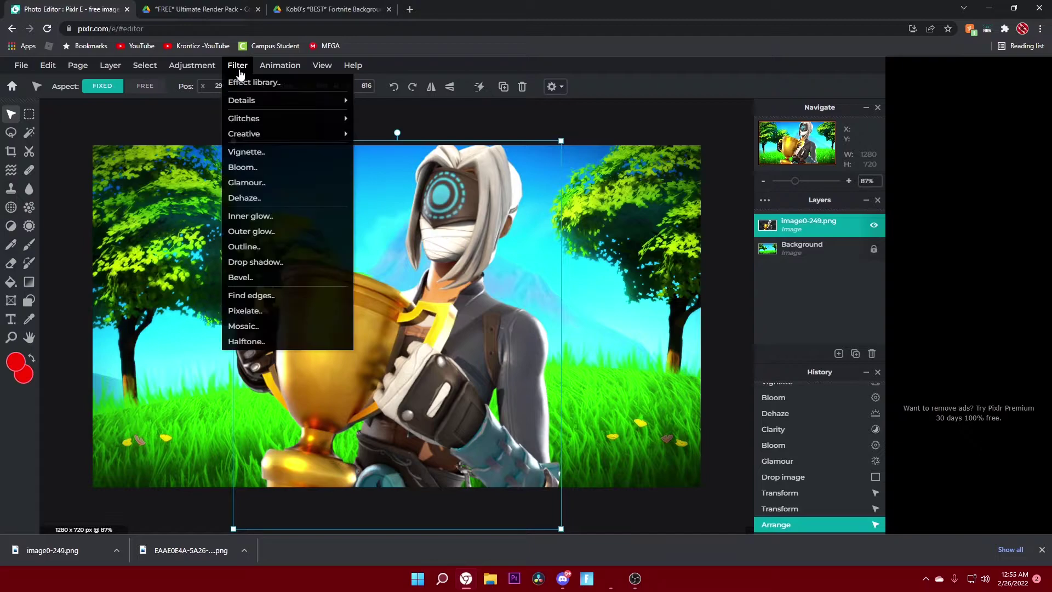
left_click(265, 246)
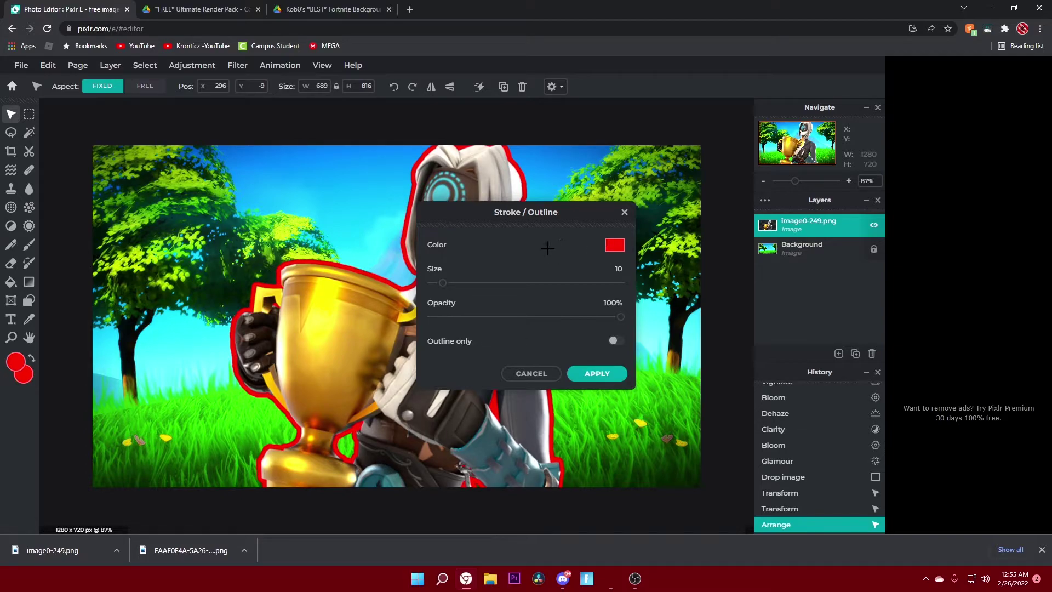
left_click(615, 245)
left_click_drag(427, 249, 399, 222)
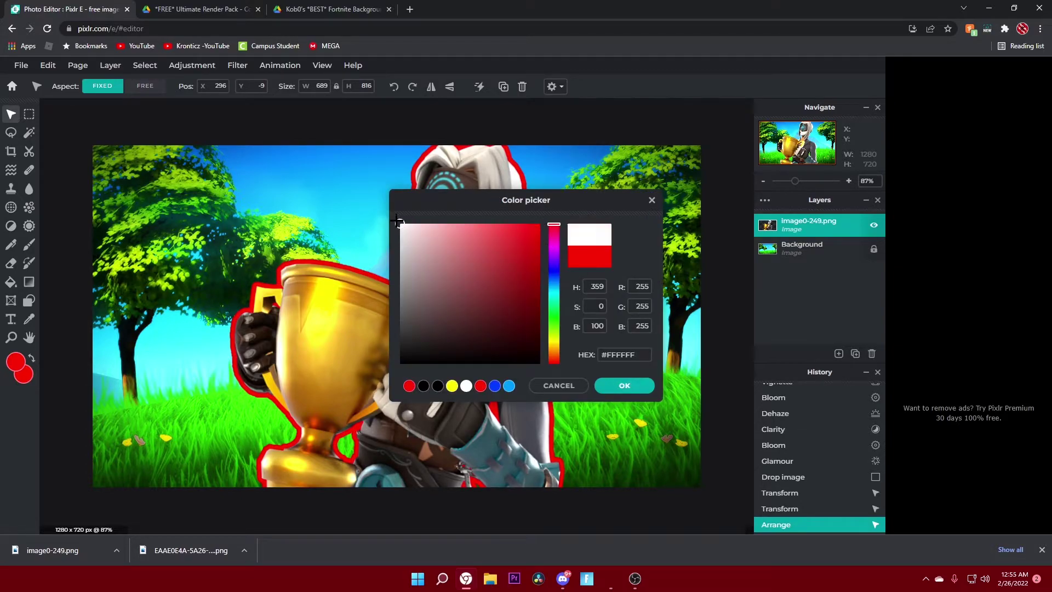
left_click(620, 385)
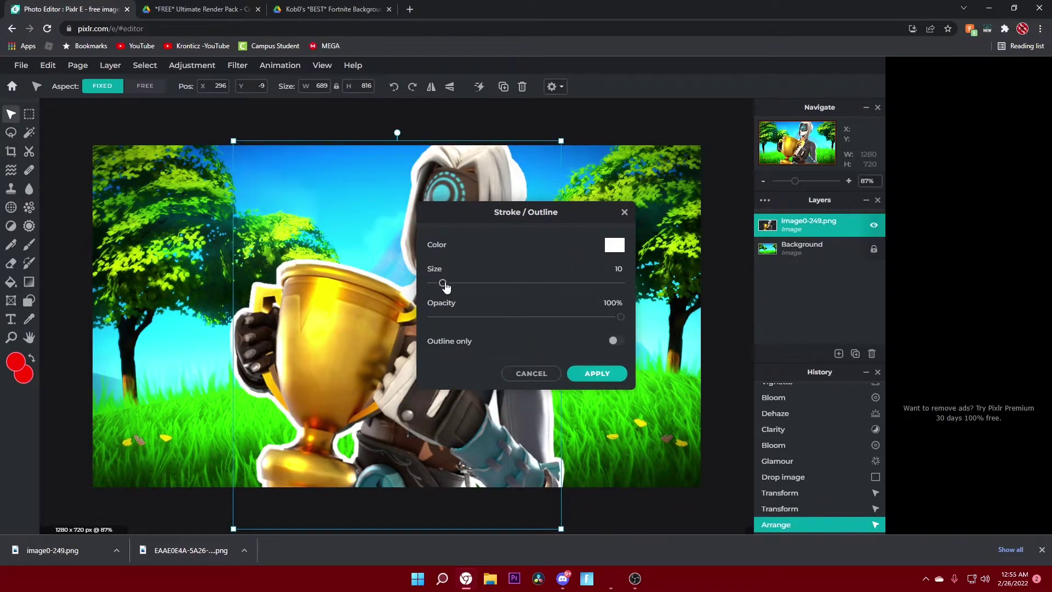
left_click_drag(443, 283, 440, 282)
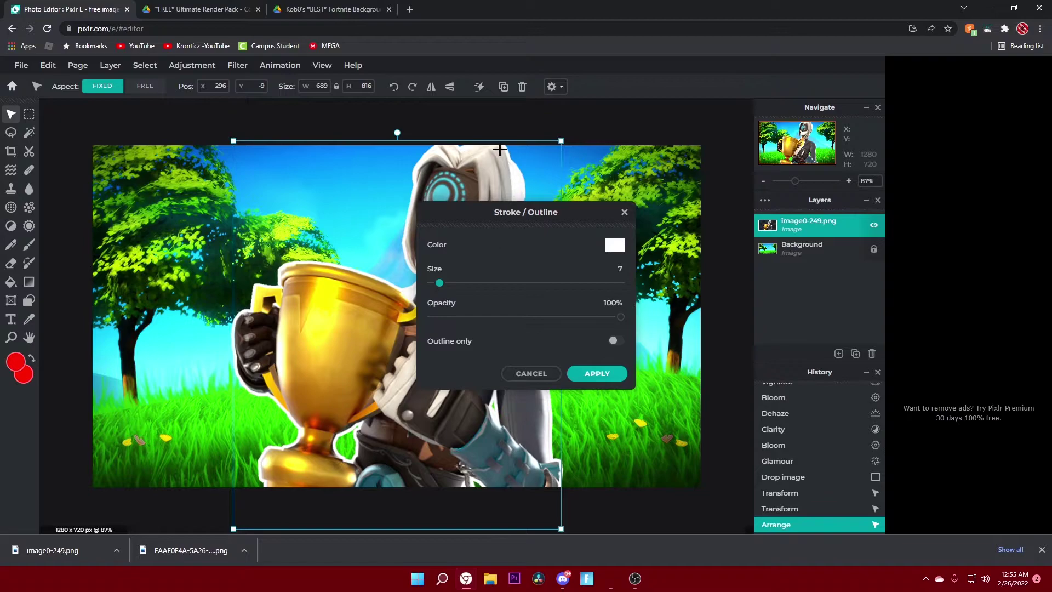
left_click(616, 250)
left_click_drag(539, 241, 405, 366)
left_click(625, 386)
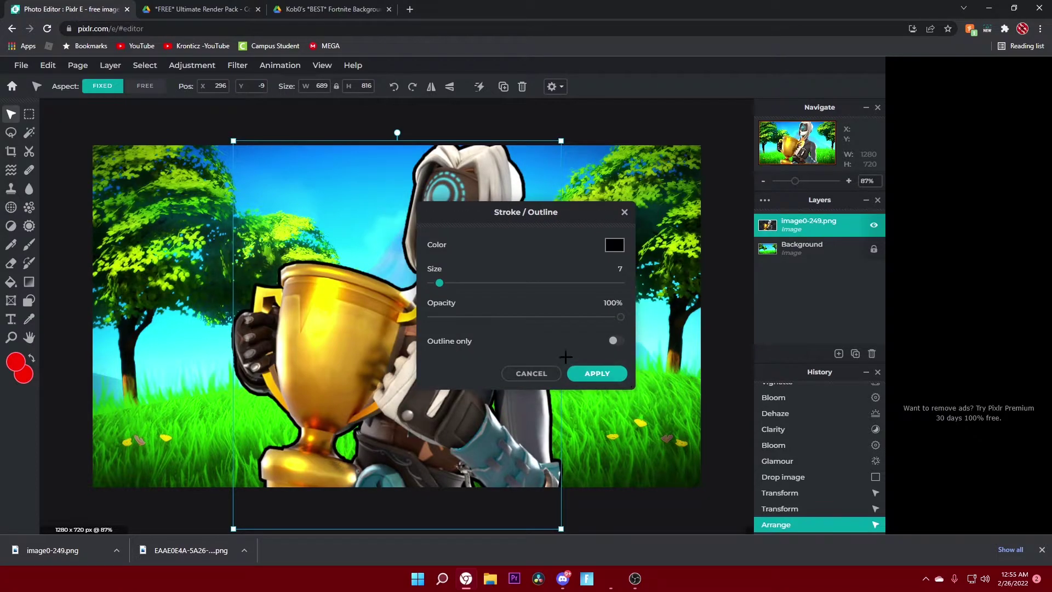
mouse_move(564, 218)
left_mouse_down()
mouse_move(818, 214)
mouse_move(855, 165)
mouse_move(819, 161)
left_mouse_up()
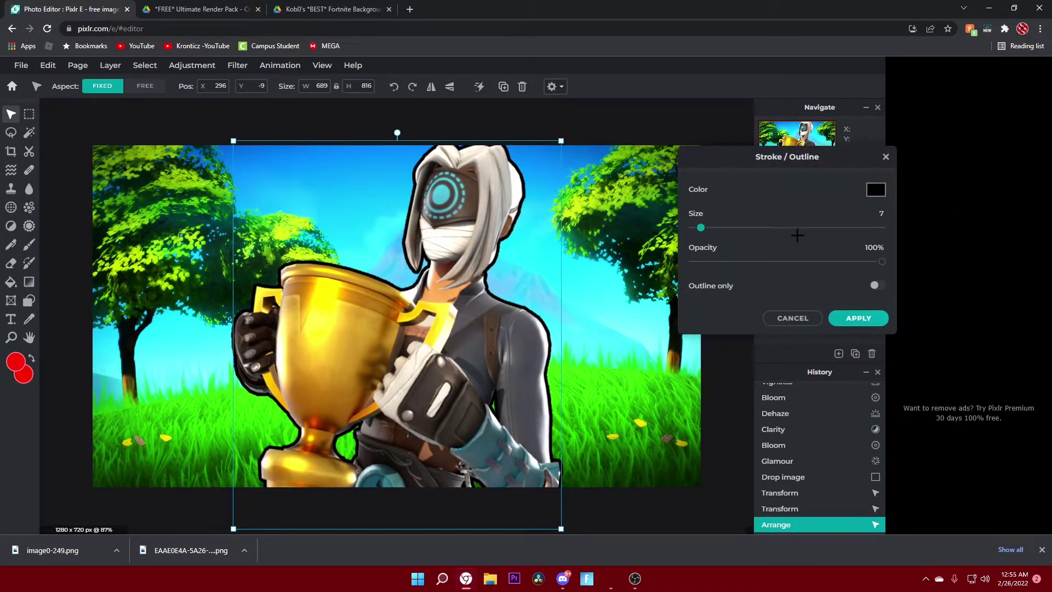
left_click_drag(701, 228, 699, 230)
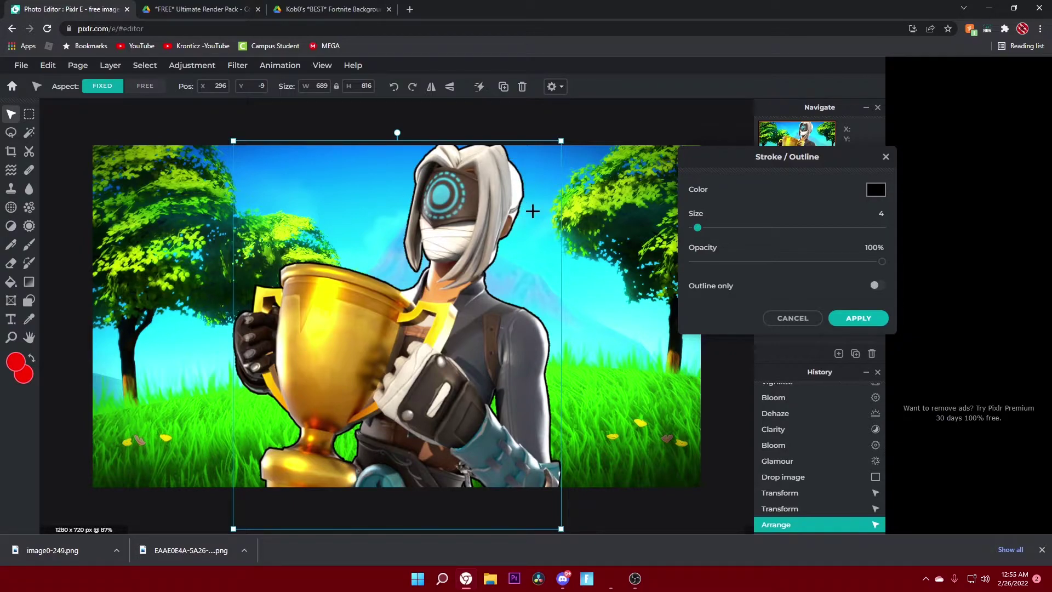
left_click_drag(697, 232, 698, 235)
left_click(859, 319)
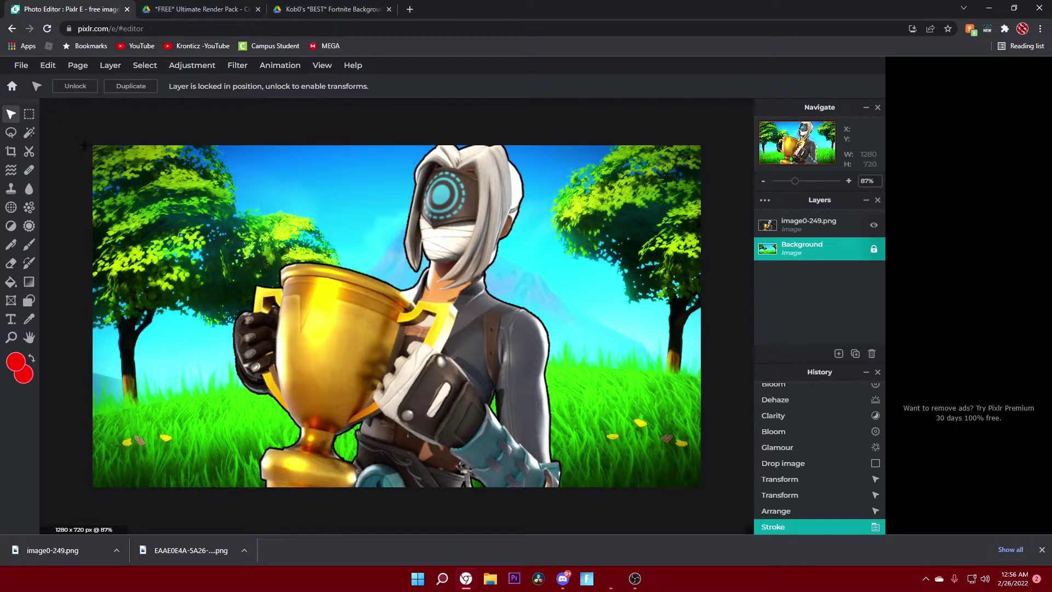
- Add a red placeholder text layer mid-image and set its font to Burbank-big-conden
left_click(10, 320)
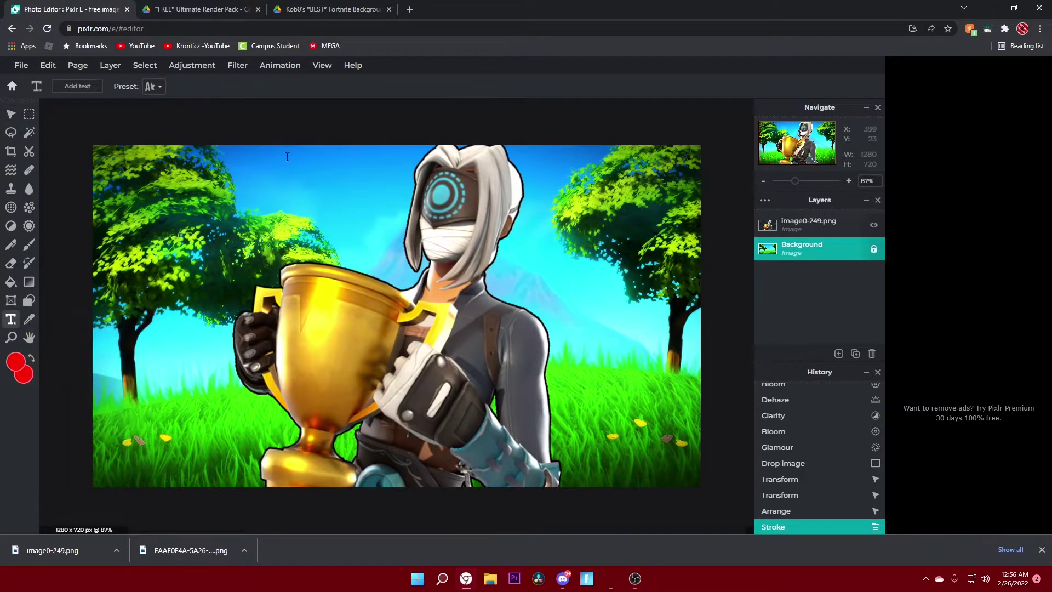
left_click(272, 194)
left_click(847, 277)
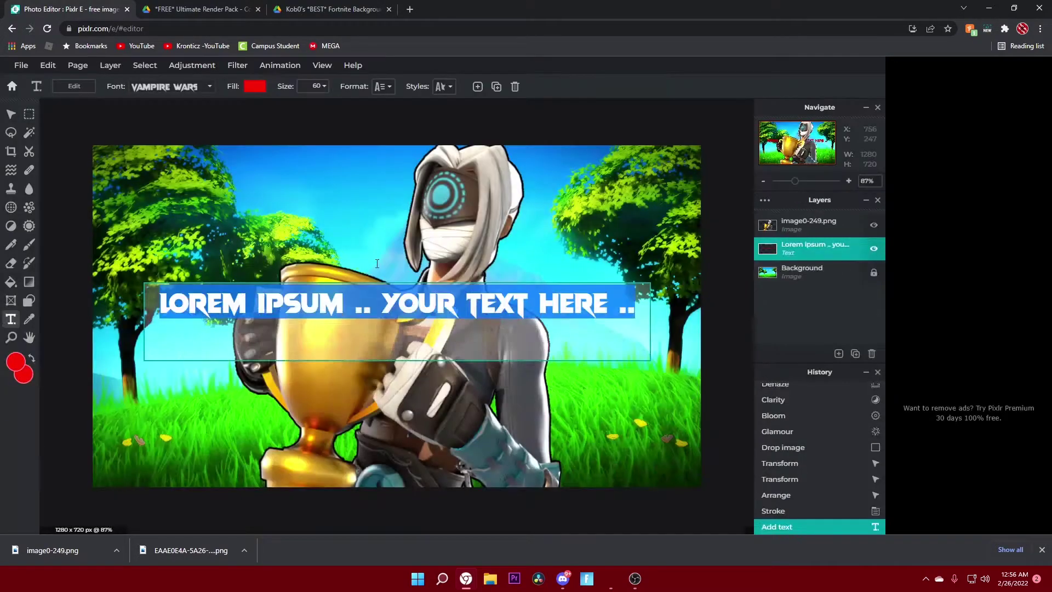
left_click(171, 87)
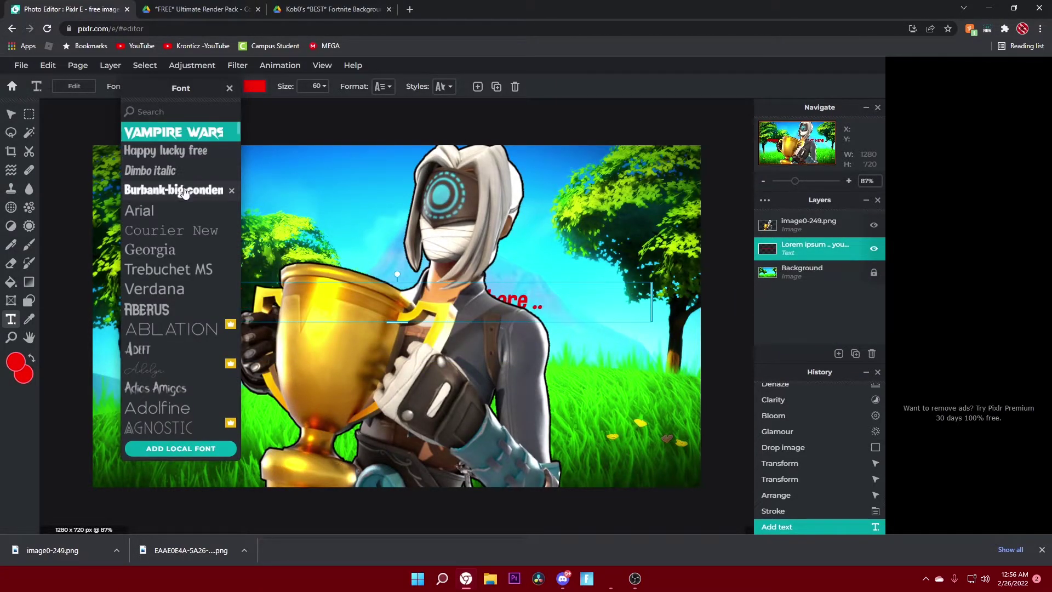
left_click(184, 191)
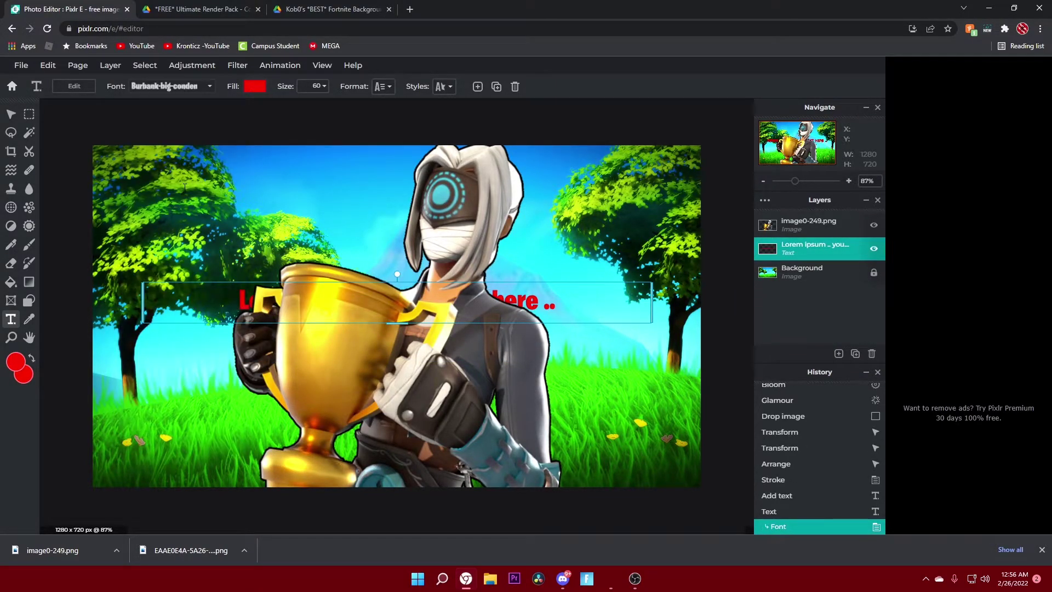
double_click(187, 309)
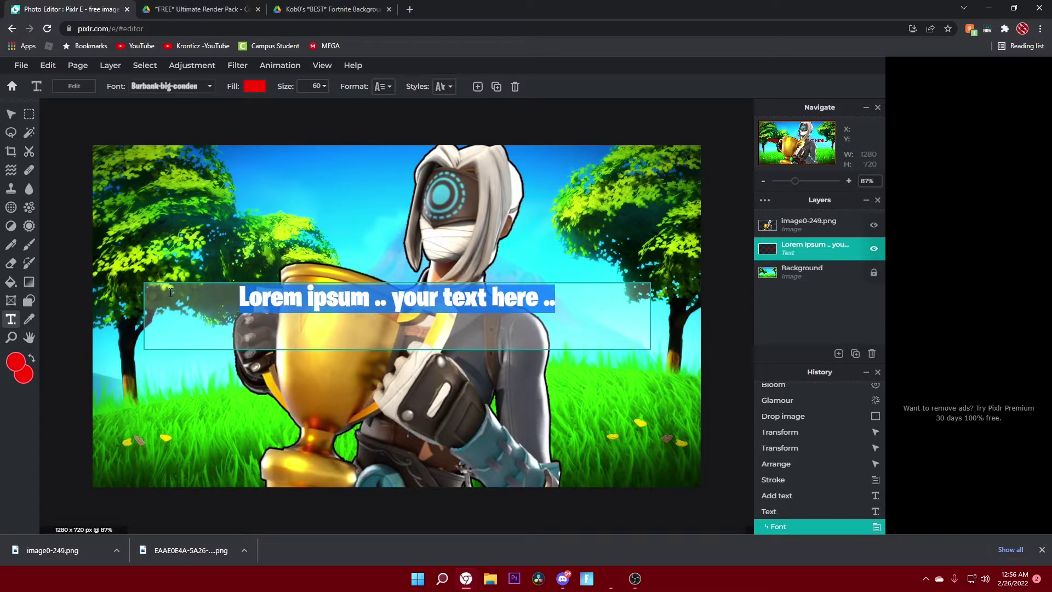
- Make the text fill yellow and raise its size from 60 to 100
left_click(255, 86)
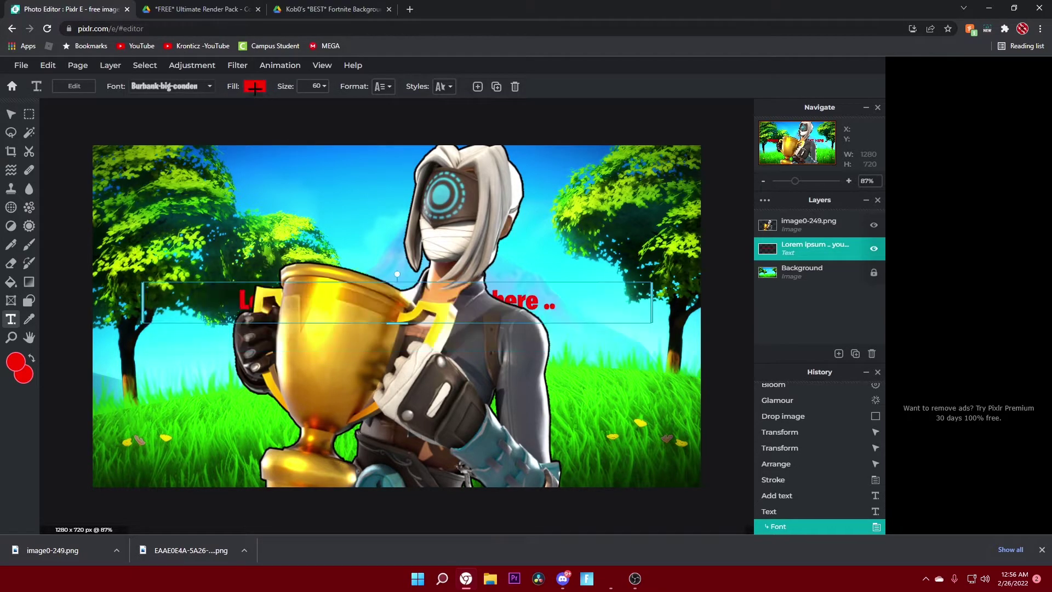
left_click_drag(232, 236, 199, 236)
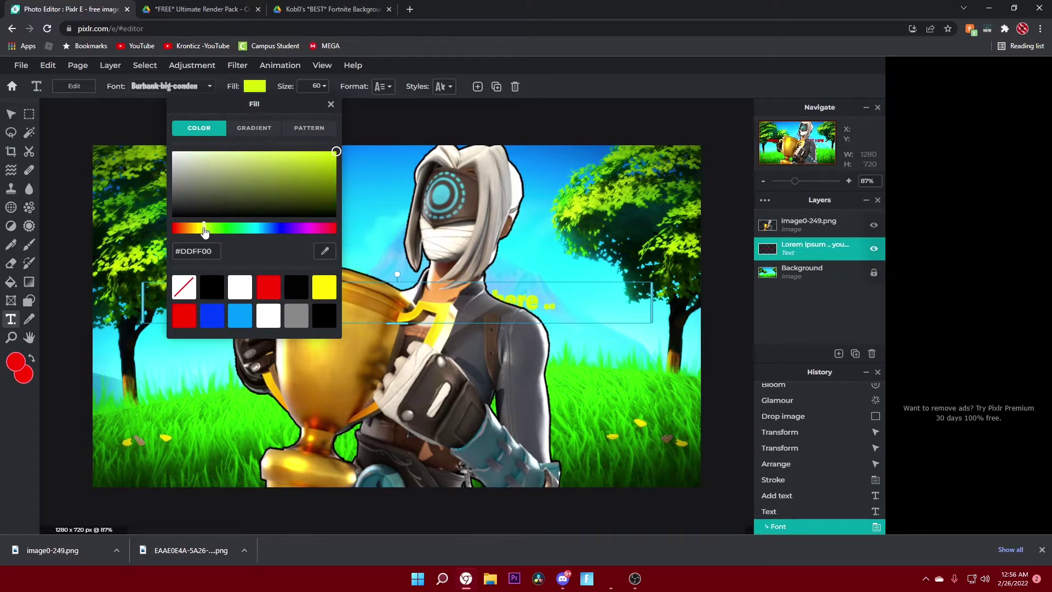
left_click(315, 86)
left_click_drag(251, 114, 266, 113)
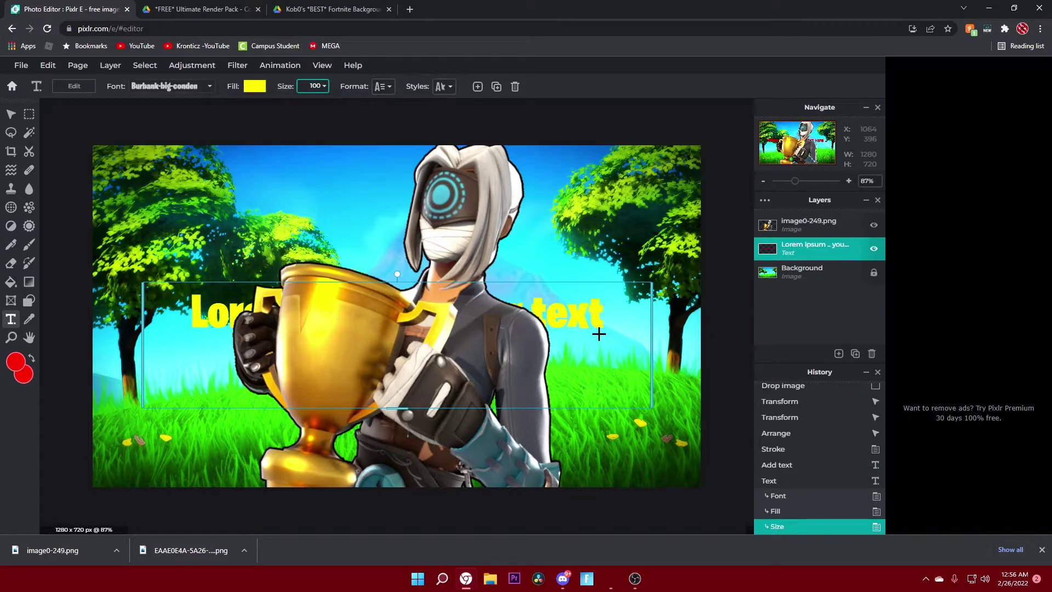
- Replace the placeholder with '#4', bring it above the skin, and move it onto the trophy
double_click(625, 299)
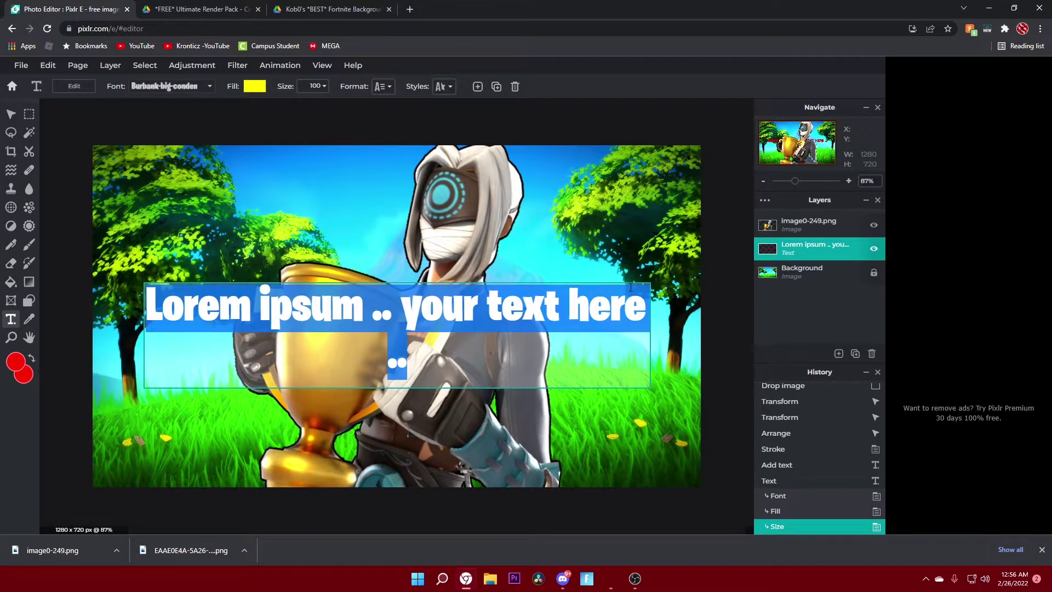
key("BackSpace")
type("#")
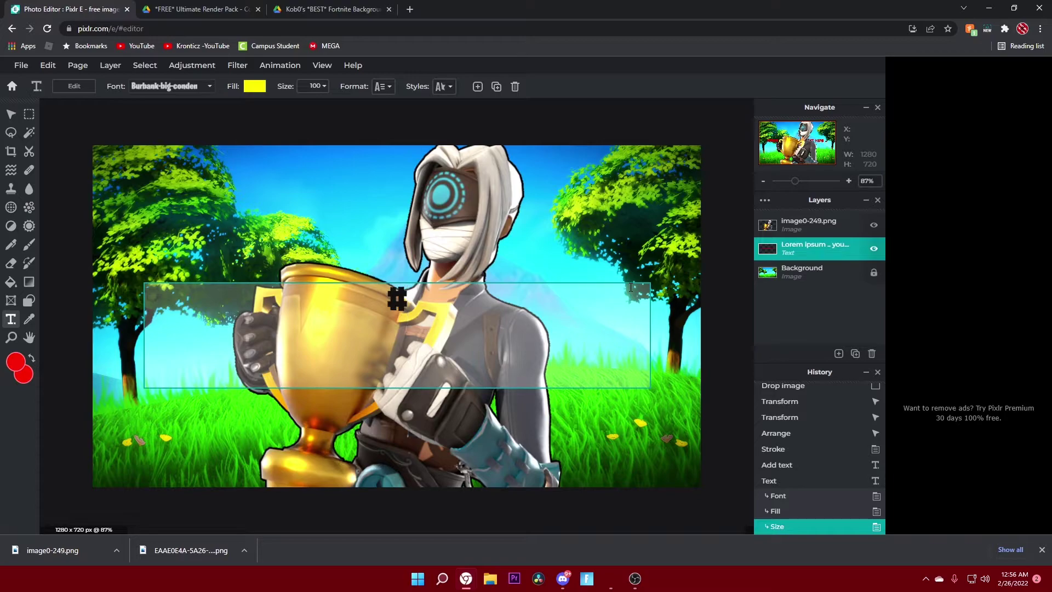
type("4")
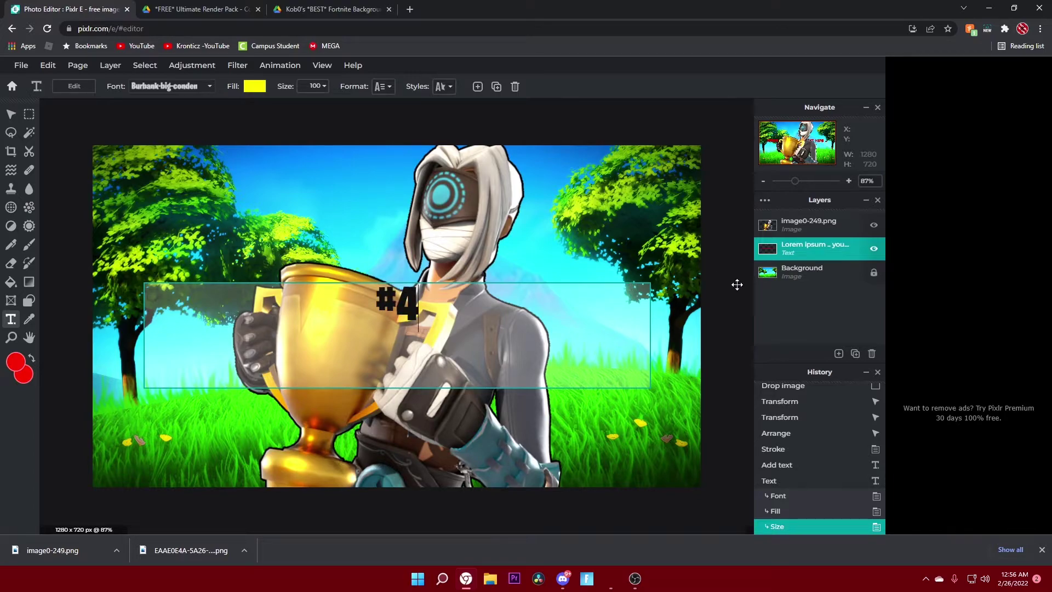
left_click(714, 118)
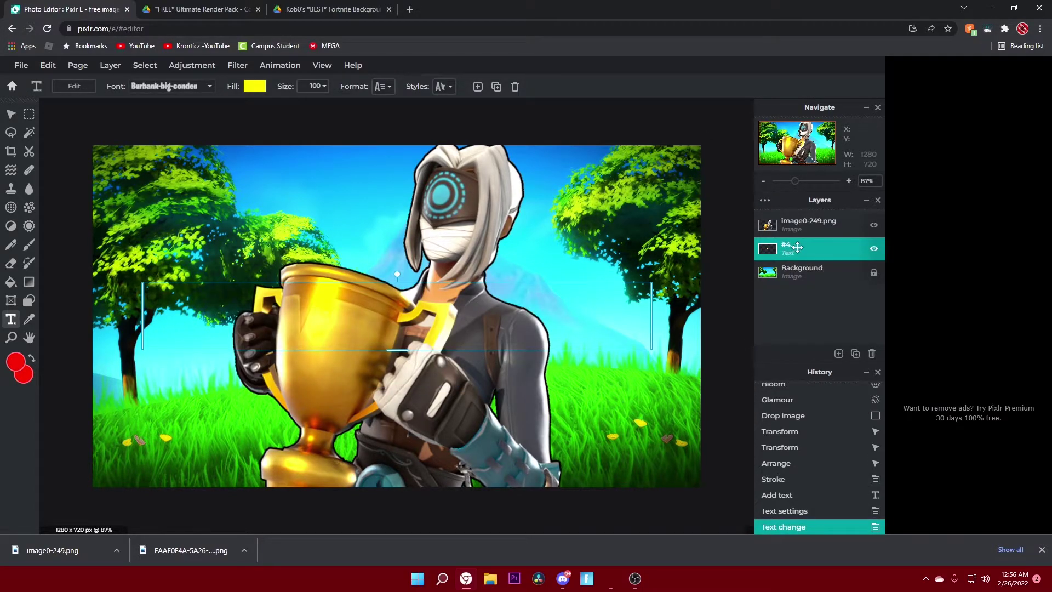
key("ctrl+bracketright")
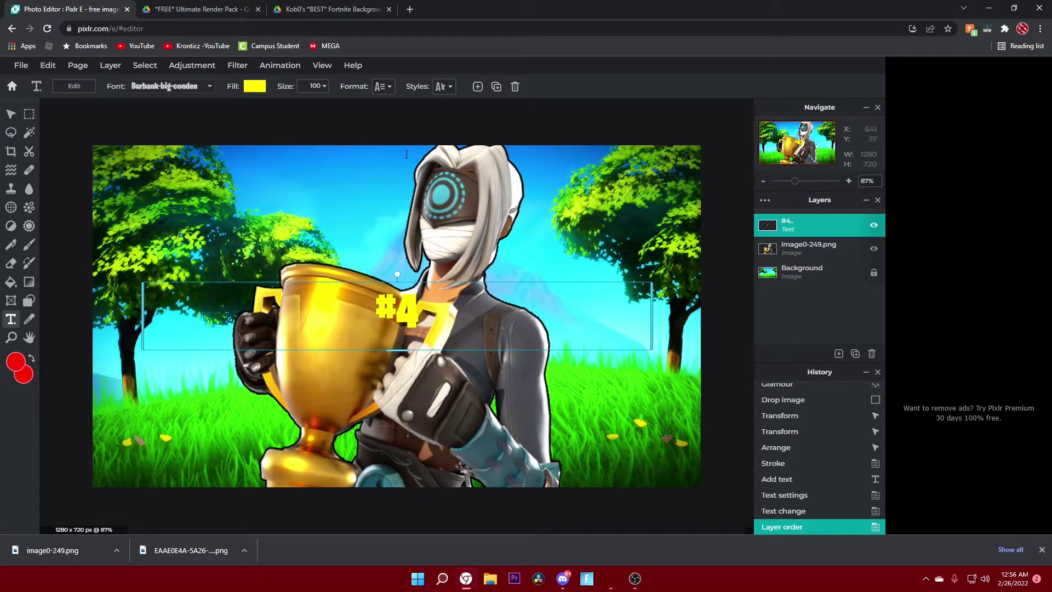
left_click_drag(486, 327, 418, 349)
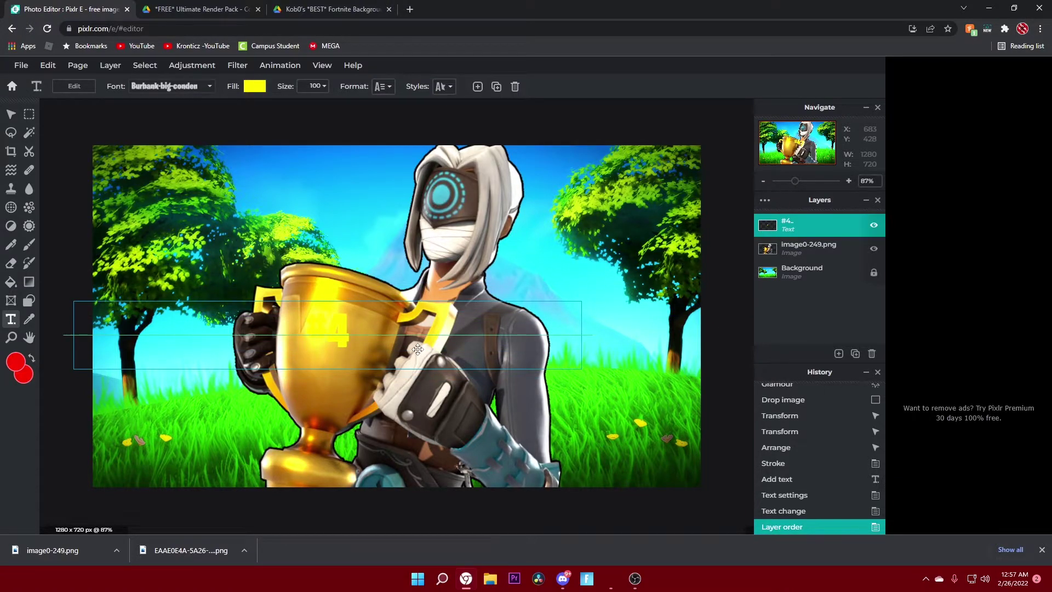
left_click_drag(418, 349, 418, 349)
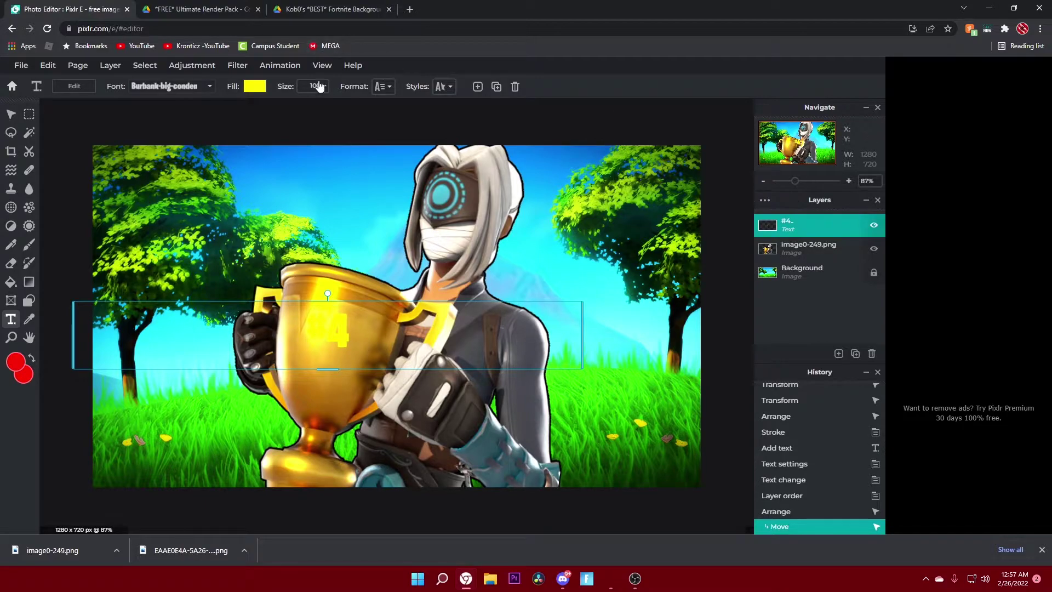
- Give the #4 text a black outline of size 44 and nudge it slightly down-right
left_click(447, 90)
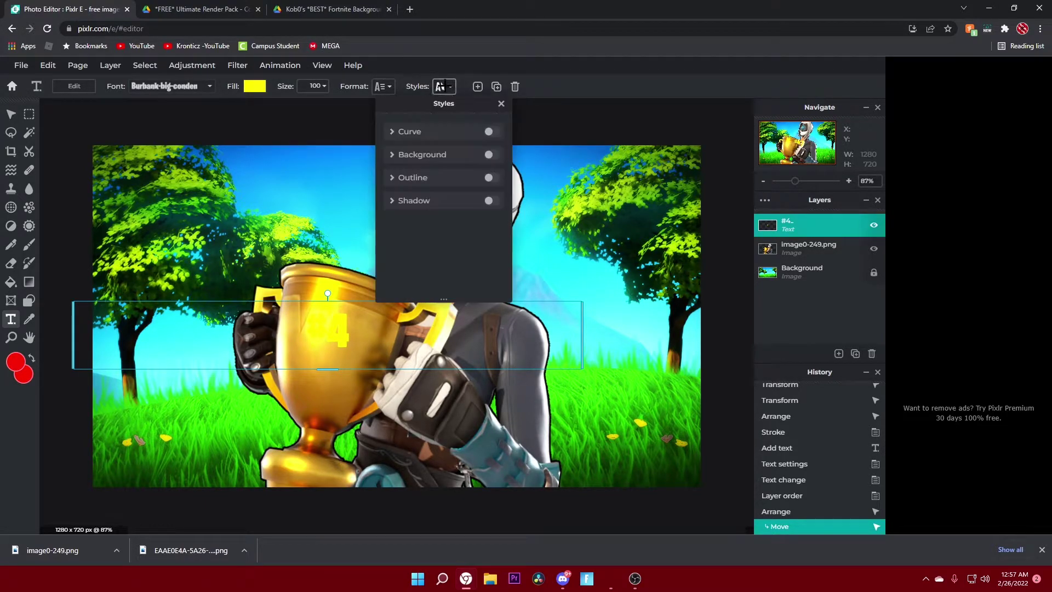
left_click(433, 184)
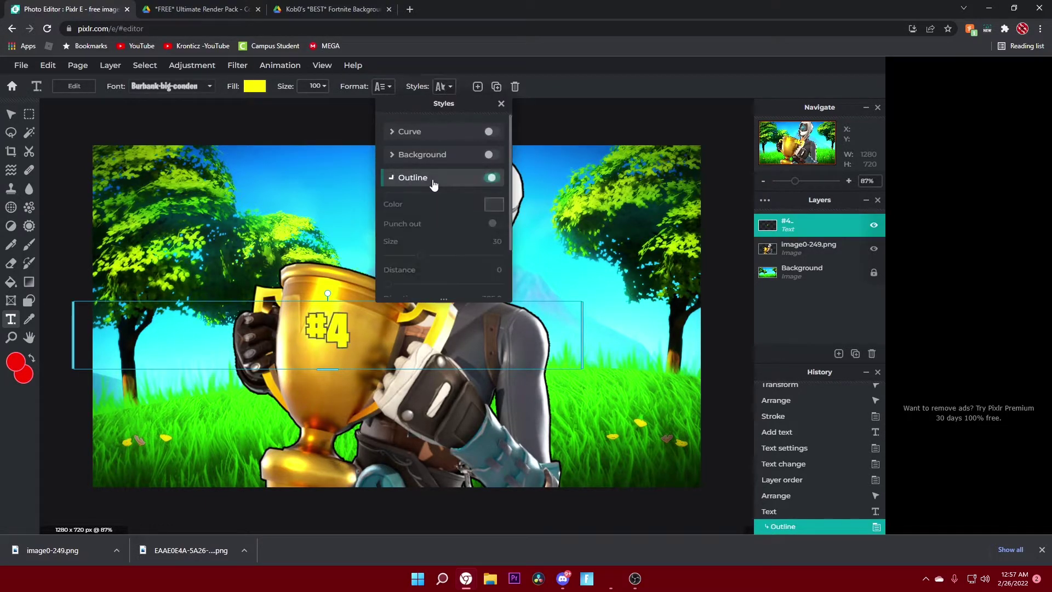
left_click(492, 206)
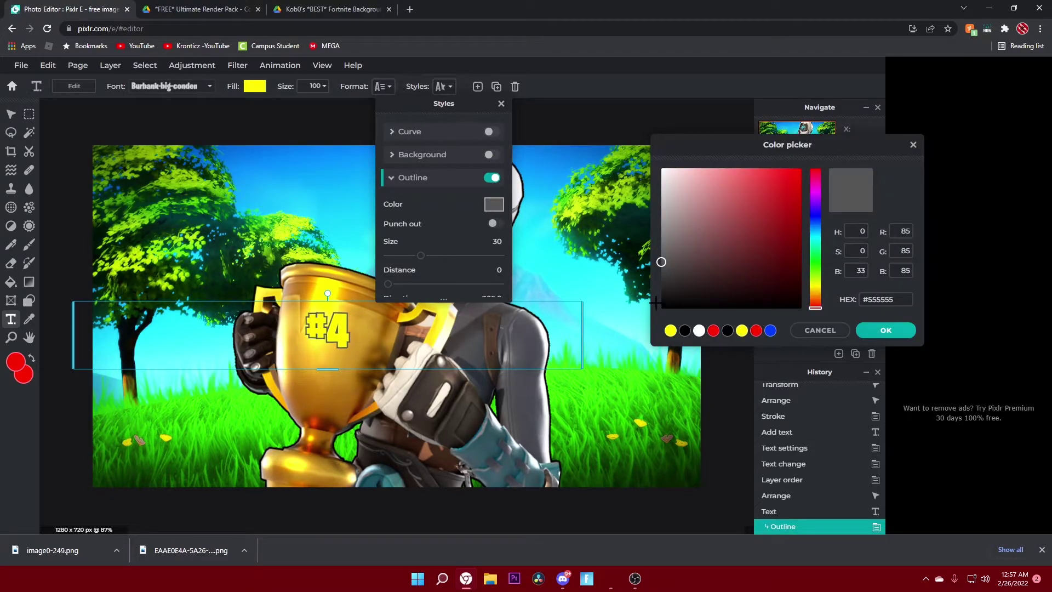
left_click_drag(656, 302, 658, 317)
left_click(880, 330)
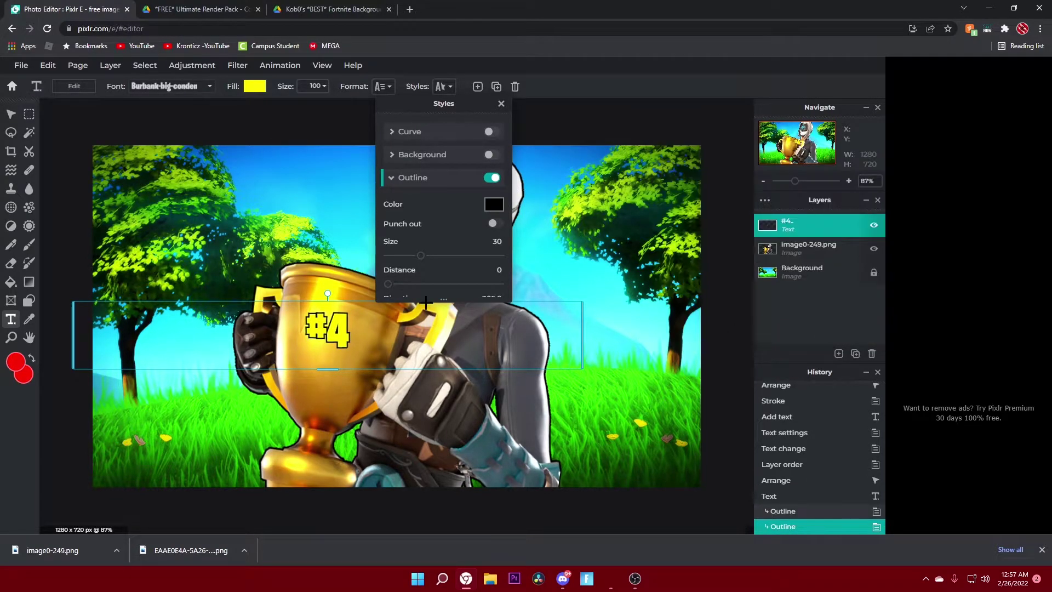
left_click_drag(422, 256, 437, 259)
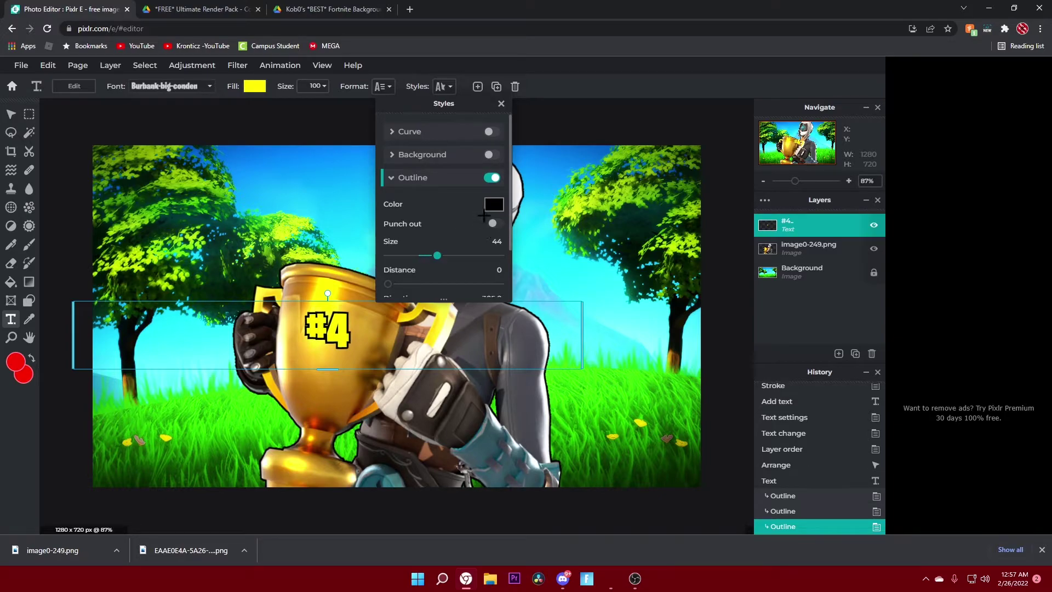
left_click(444, 87)
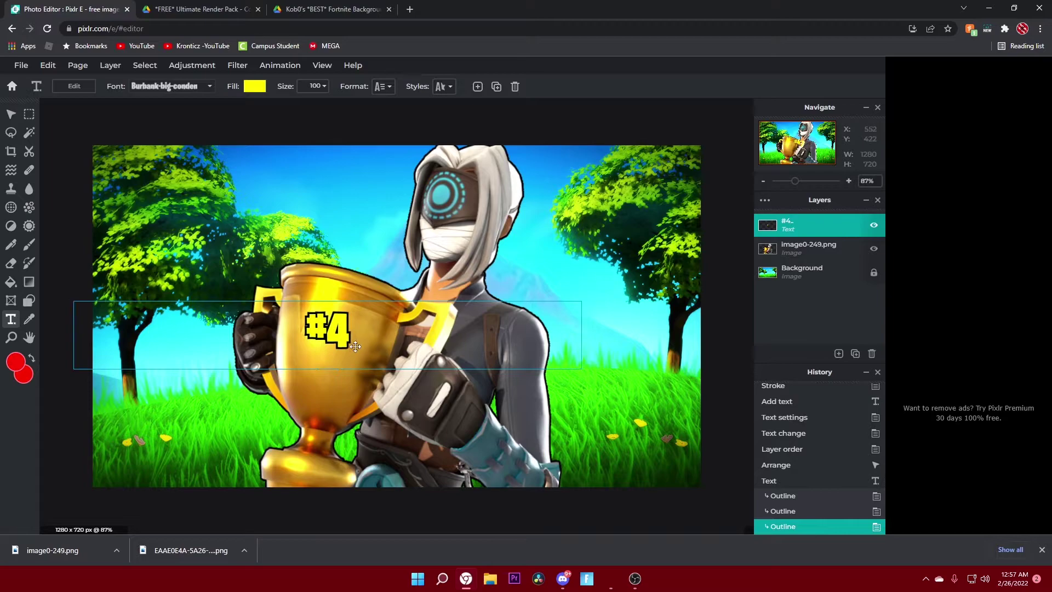
left_click_drag(356, 346, 357, 351)
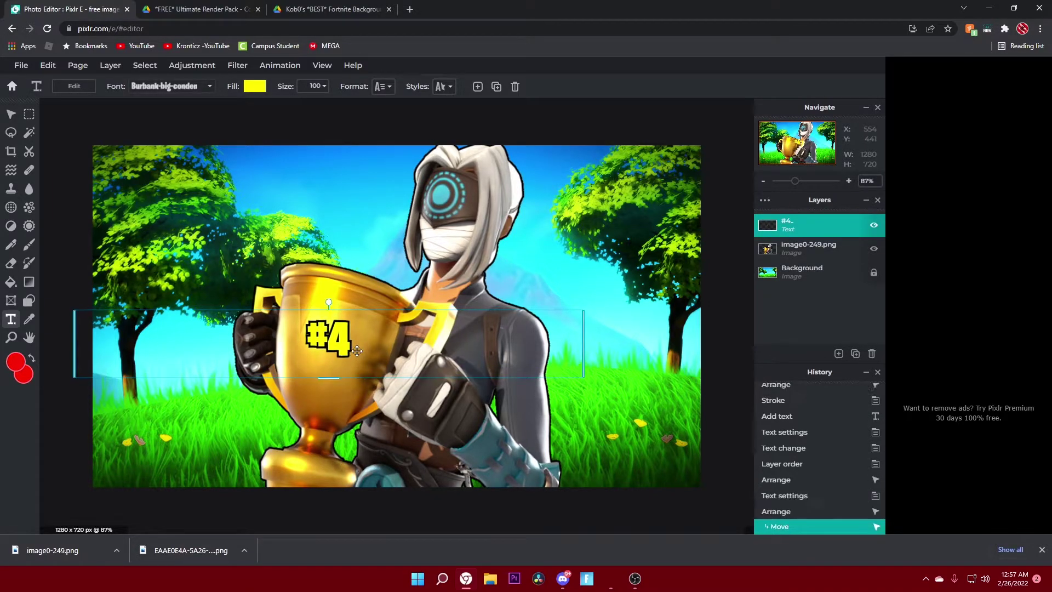
- Set the #4 text size to 150
left_click(323, 90)
left_click(272, 105)
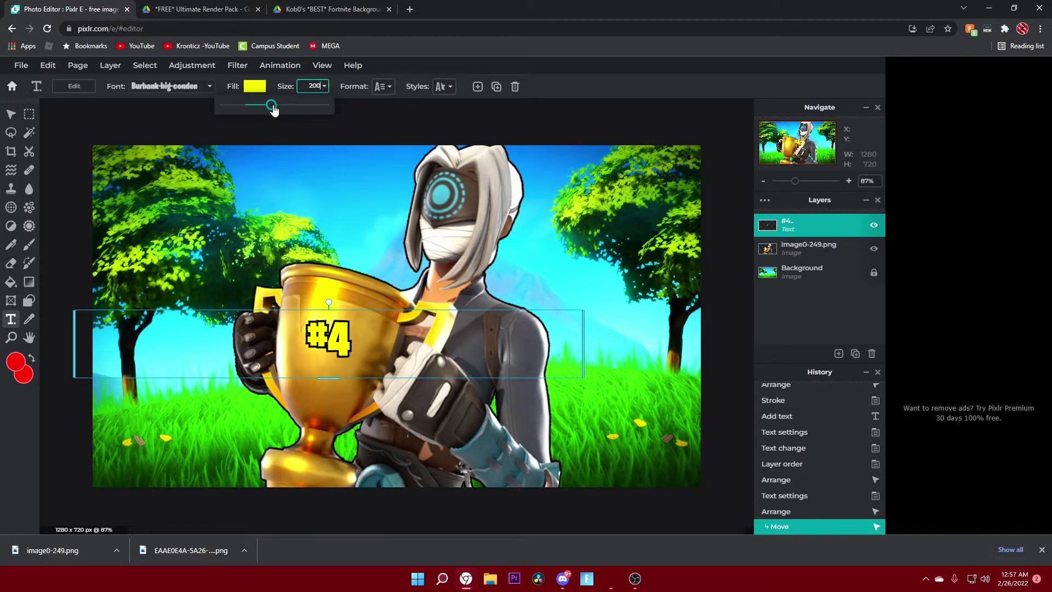
left_click_drag(276, 110, 268, 109)
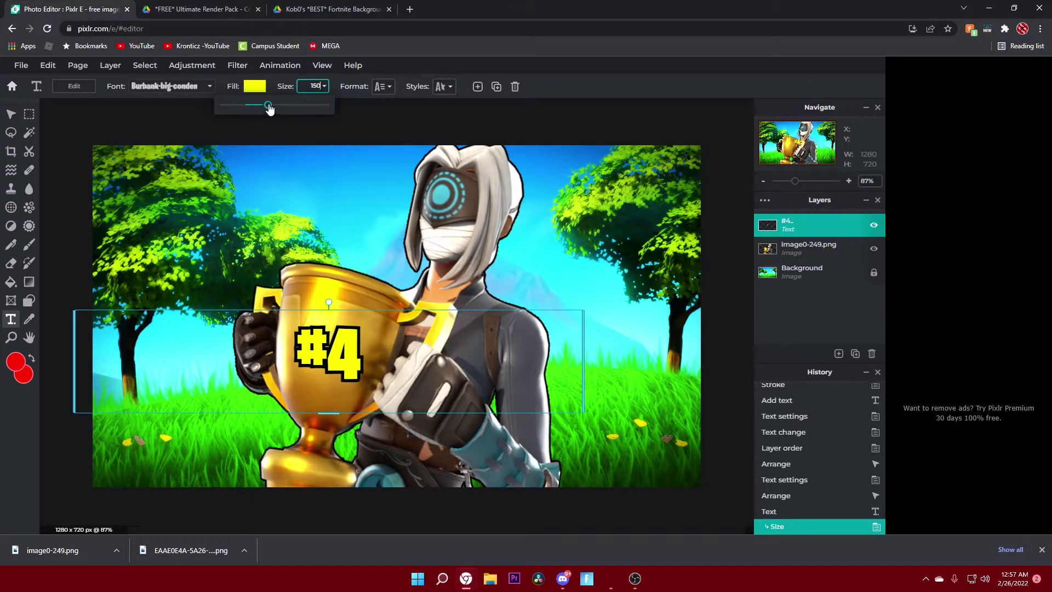
left_click(553, 97)
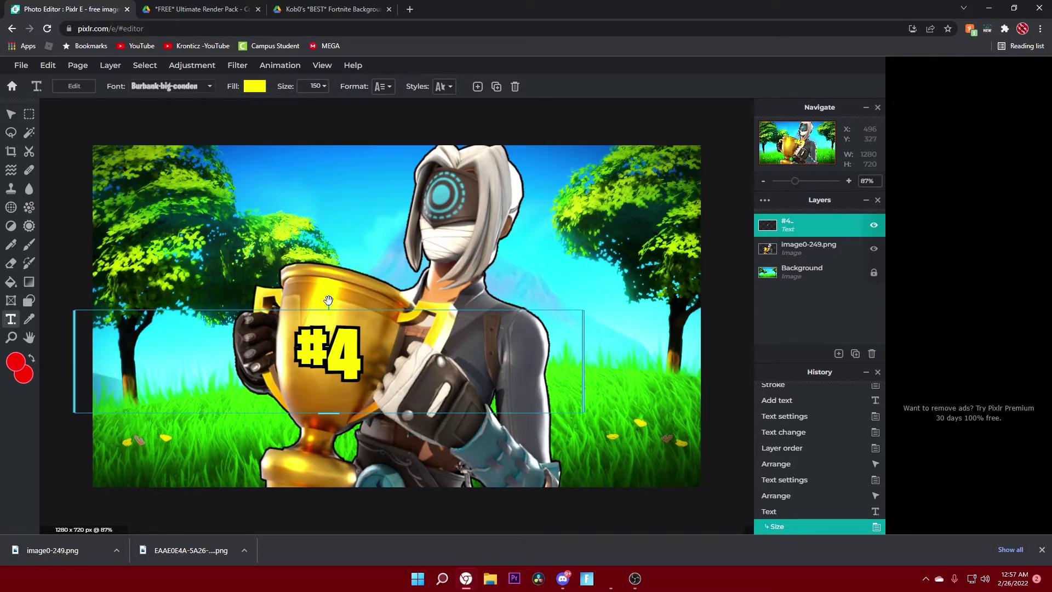
- Tilt the #4 text about 9° clockwise and shift it slightly right
left_click_drag(333, 302, 342, 303)
left_click_drag(378, 357, 384, 358)
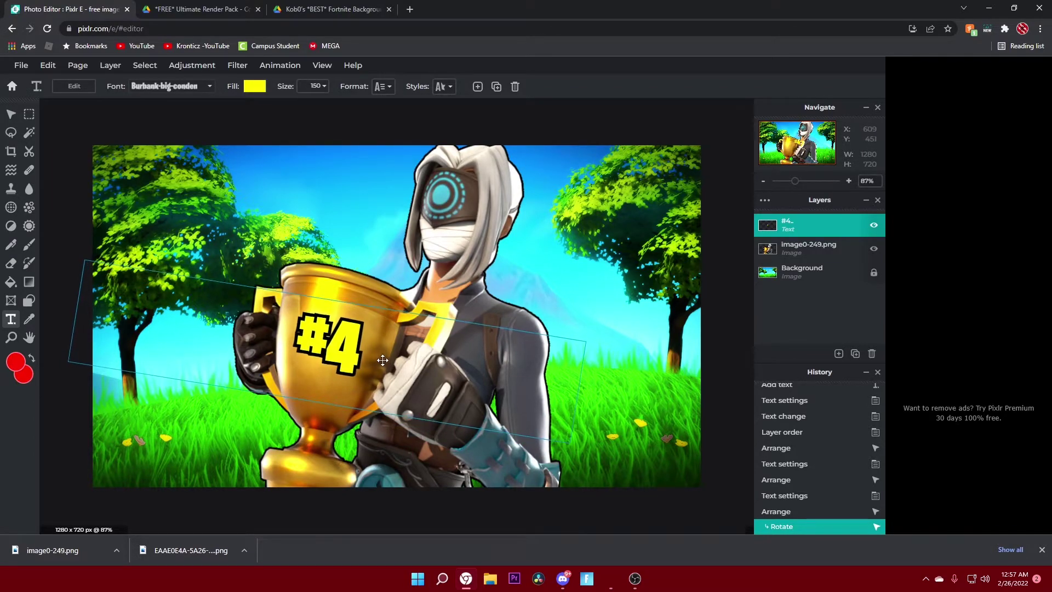
key("Escape")
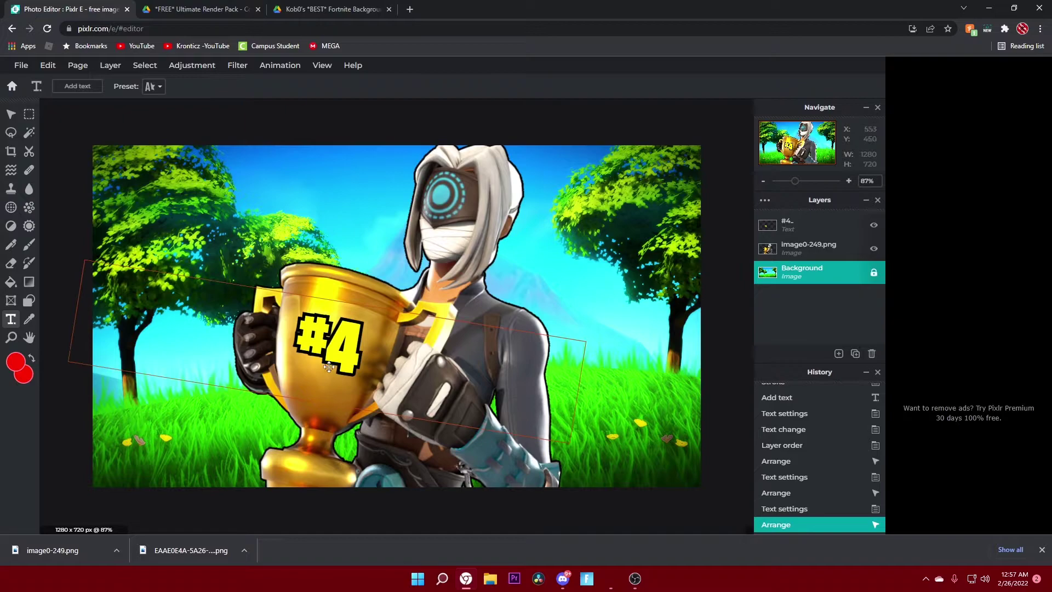
left_click(337, 357)
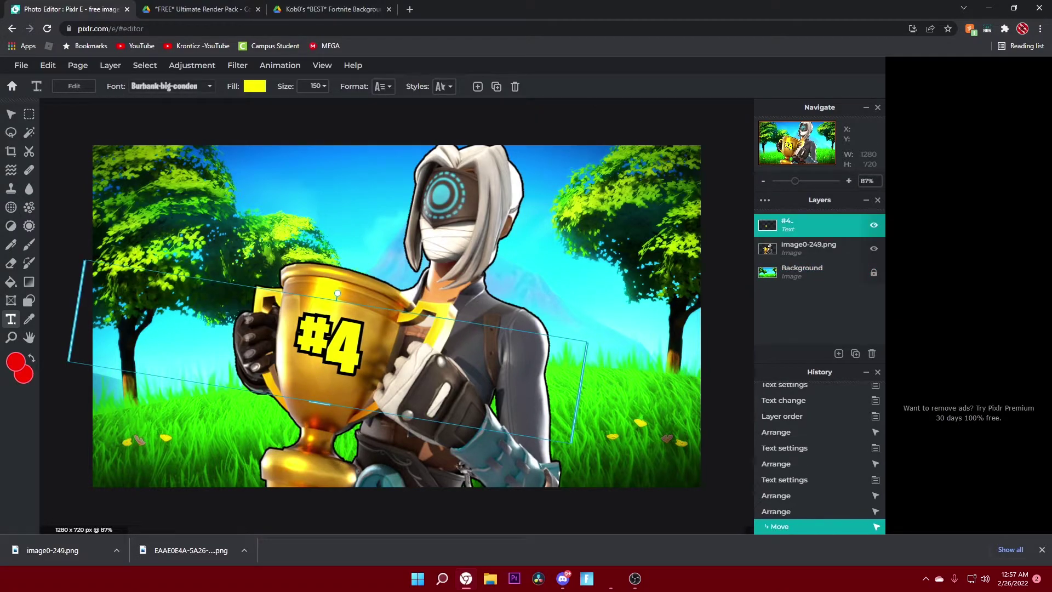
key("Escape")
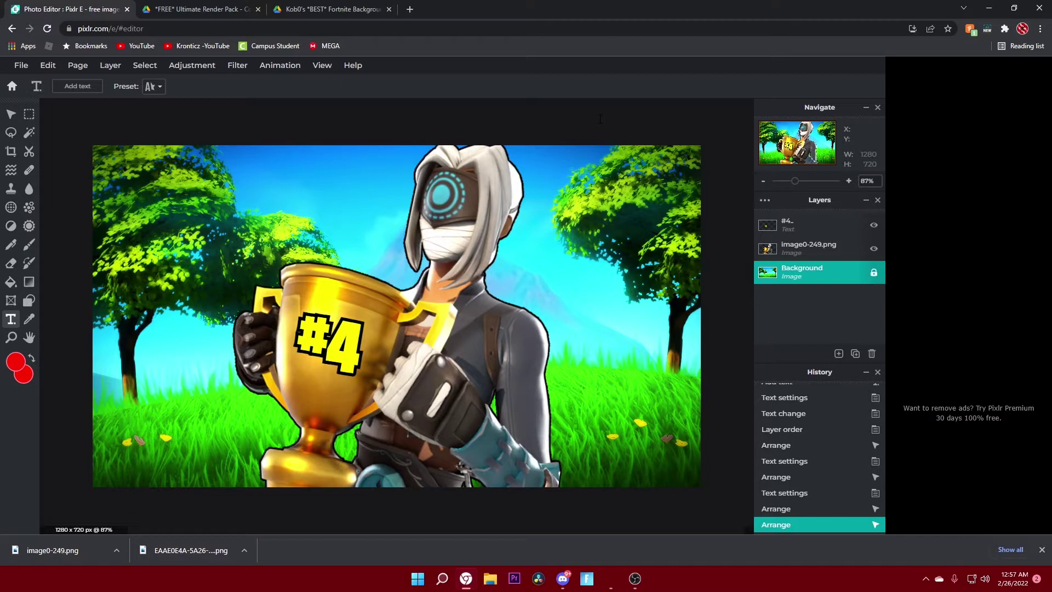
- Try a red fill on the #4 text, then revert it to yellow via History
left_click(329, 345)
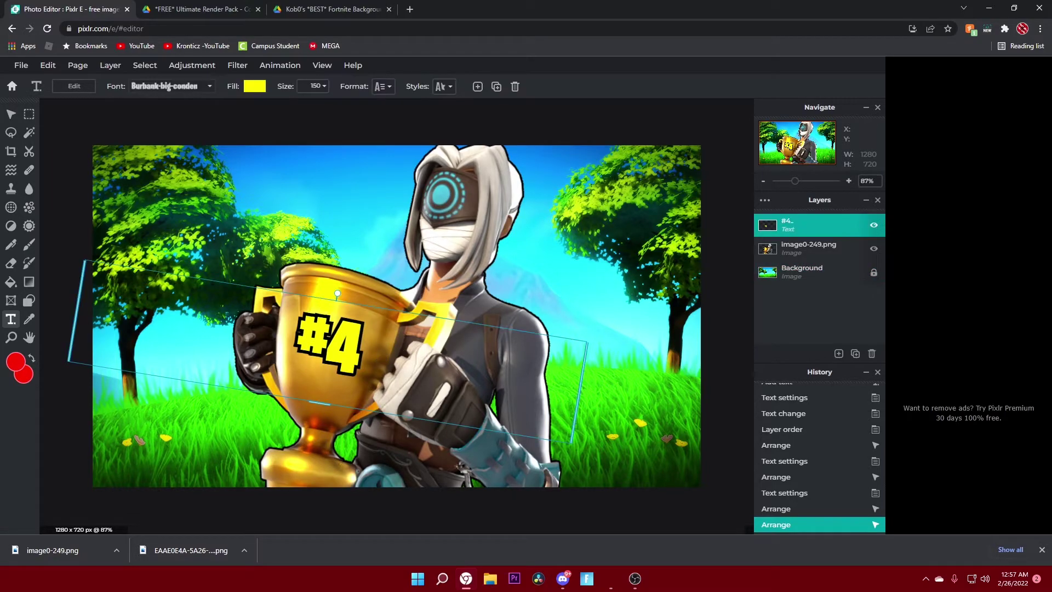
left_click(257, 88)
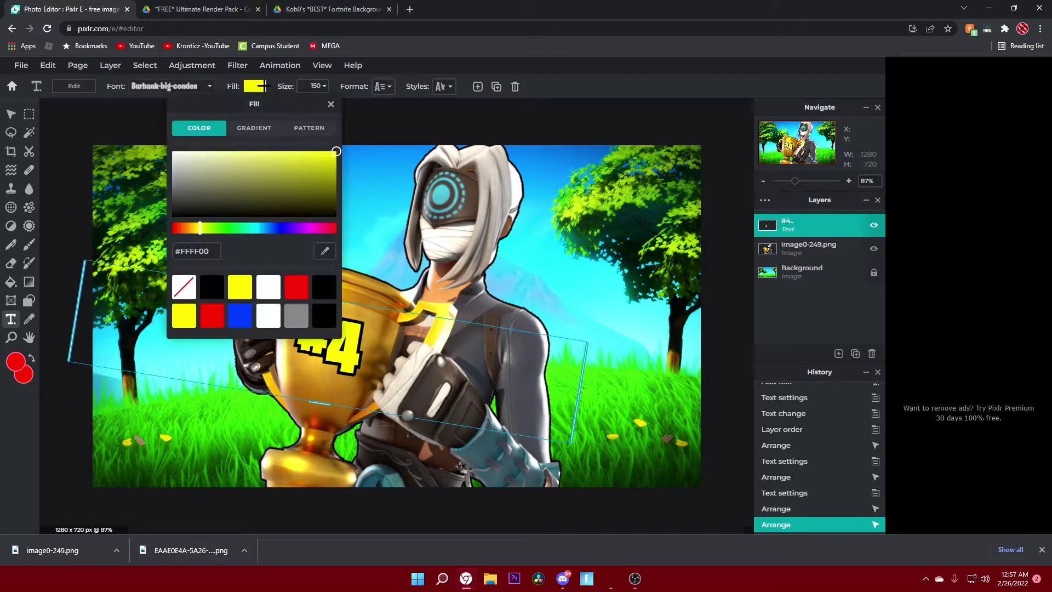
left_click_drag(205, 234, 176, 228)
left_click(255, 86)
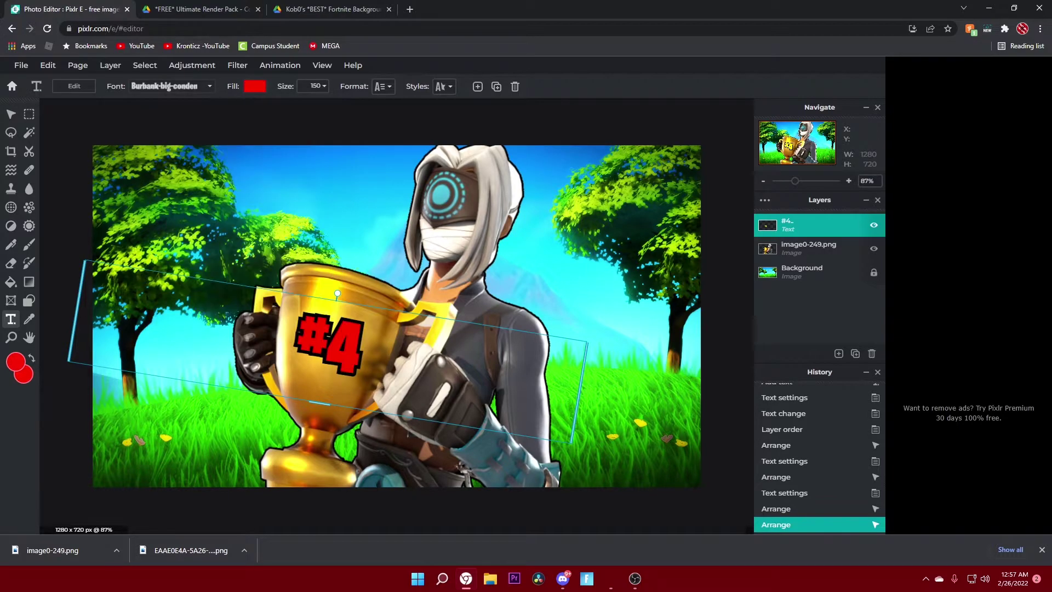
left_click(258, 88)
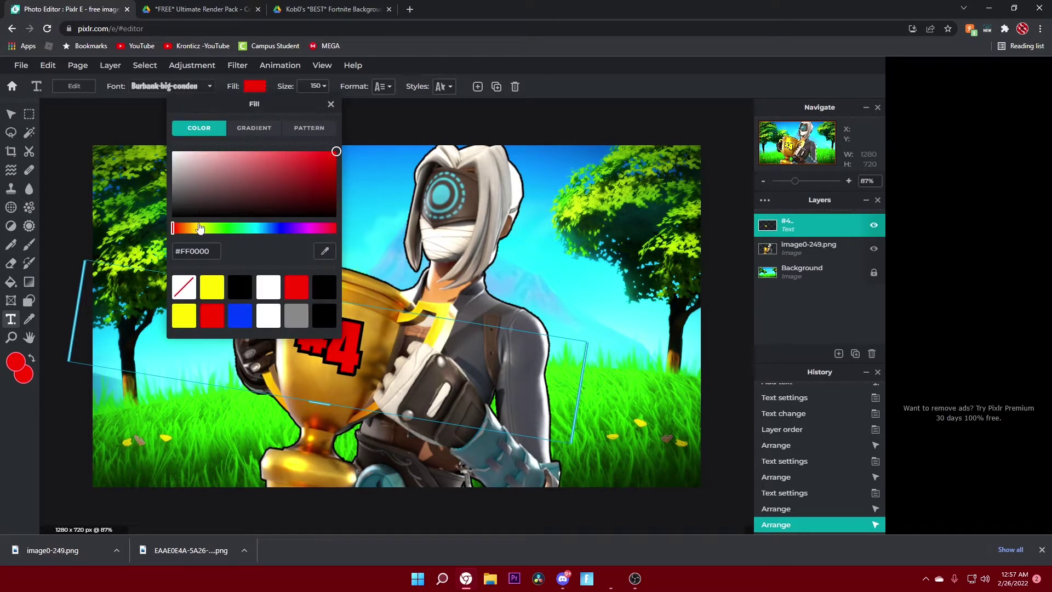
left_click(582, 132)
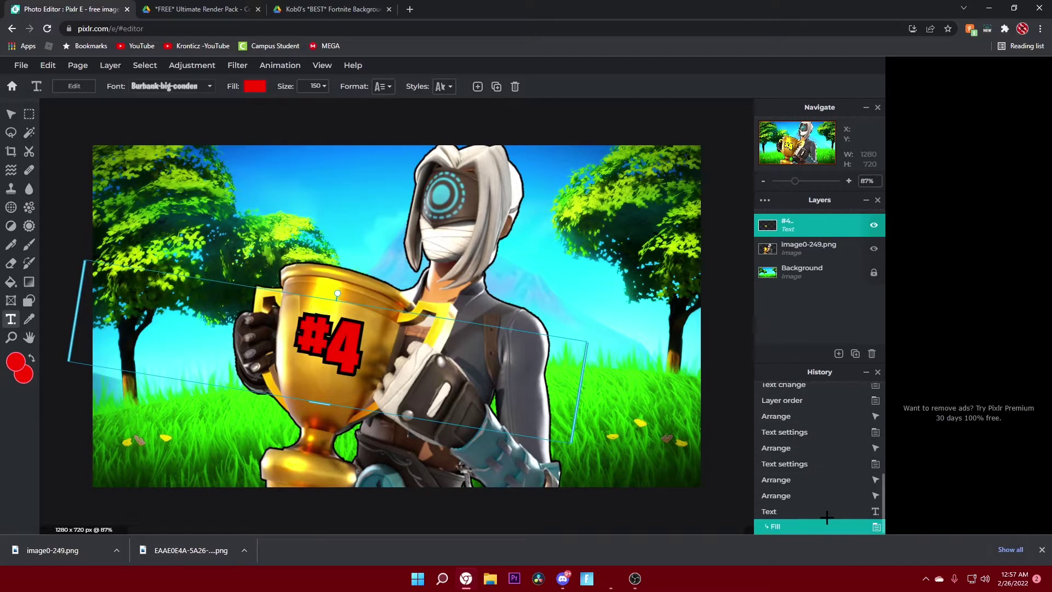
left_click(784, 495)
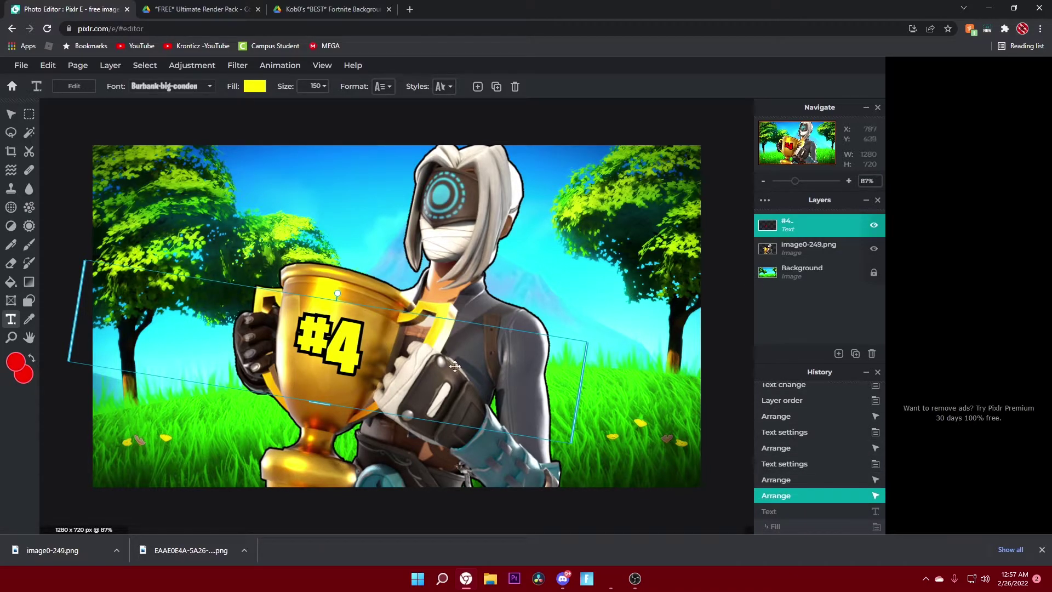
- Try moving #4 to the upper right near the trees, then undo it
left_click_drag(433, 377, 692, 296)
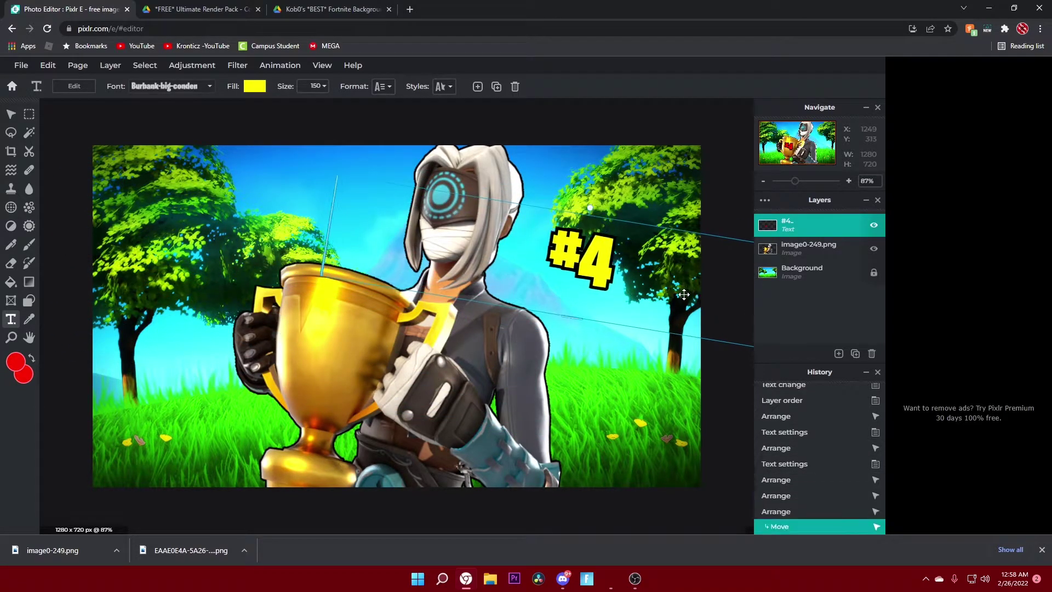
mouse_move(654, 275)
left_mouse_down()
mouse_move(619, 264)
mouse_move(643, 268)
left_mouse_up()
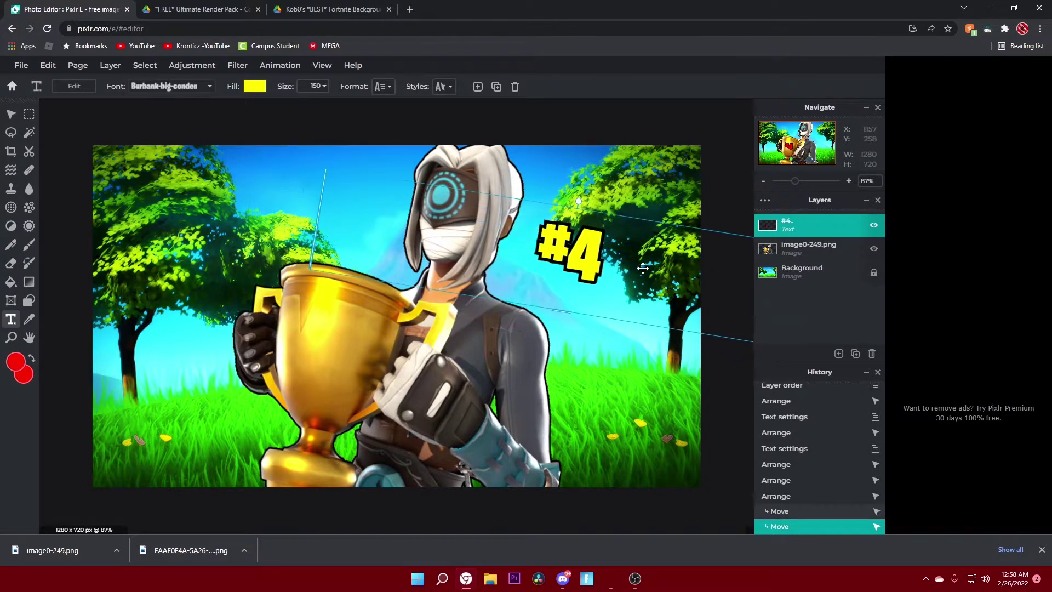
key("ctrl+z")
key("ctrl+z")
key("ctrl+z")
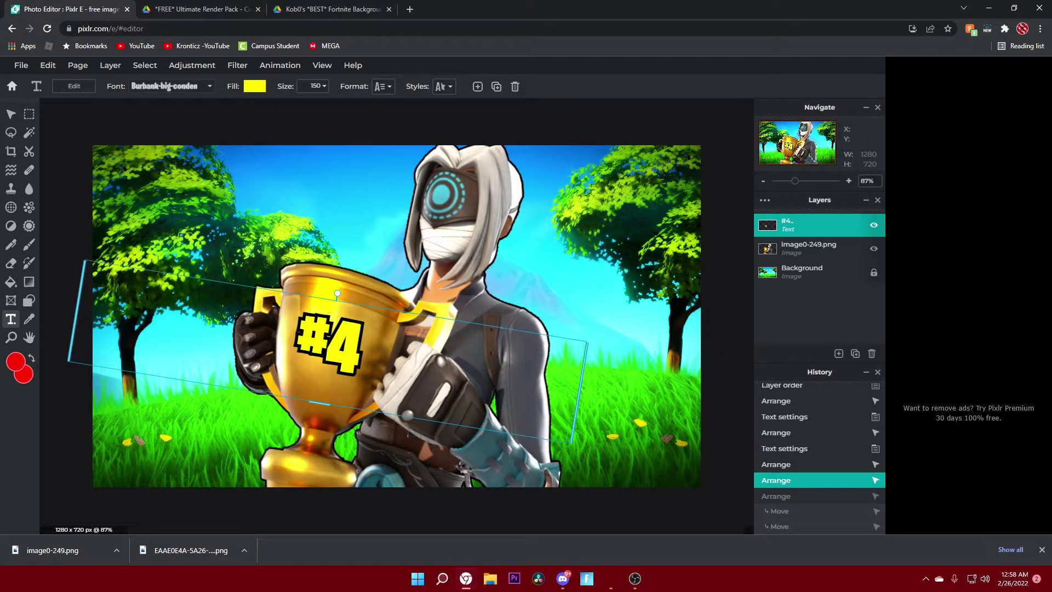
left_click(271, 118)
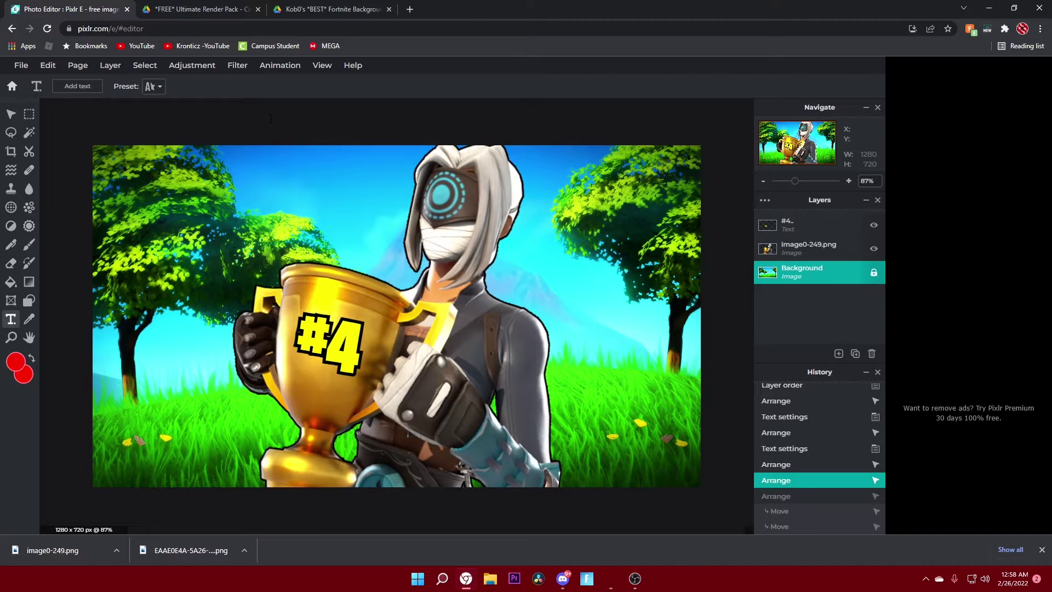
- Nudge the #4 text slightly right twice so it sits on the trophy
left_click(367, 367)
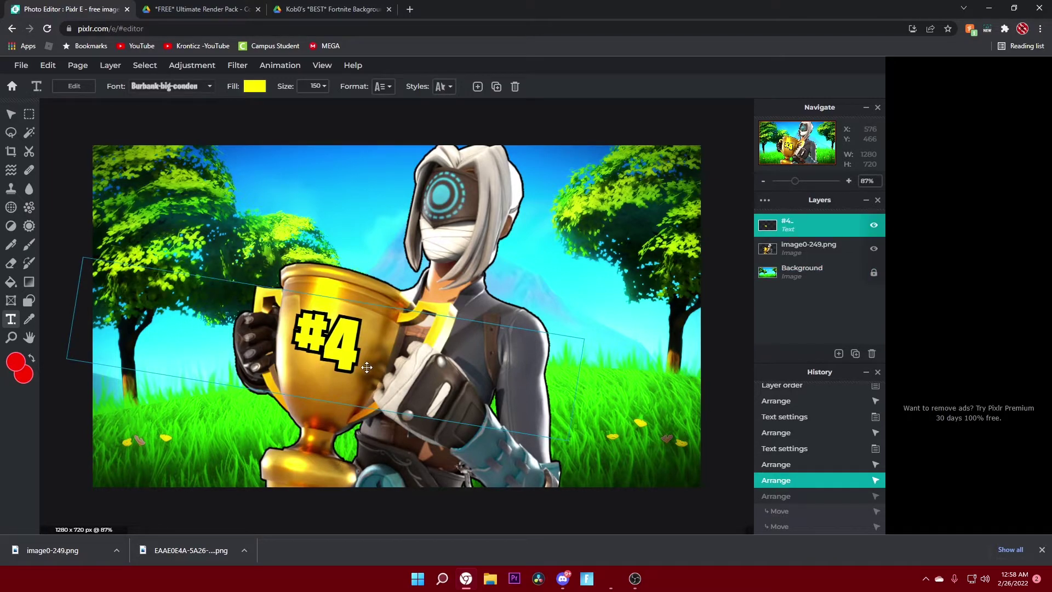
left_click_drag(367, 367, 369, 367)
left_click(361, 122)
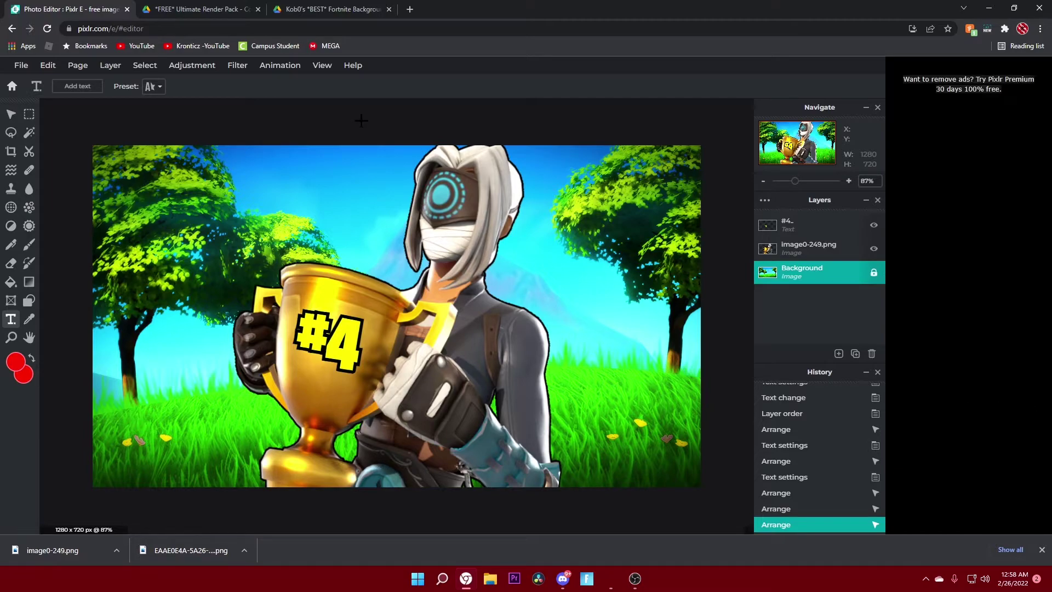
left_click(421, 356)
left_click_drag(421, 356, 424, 357)
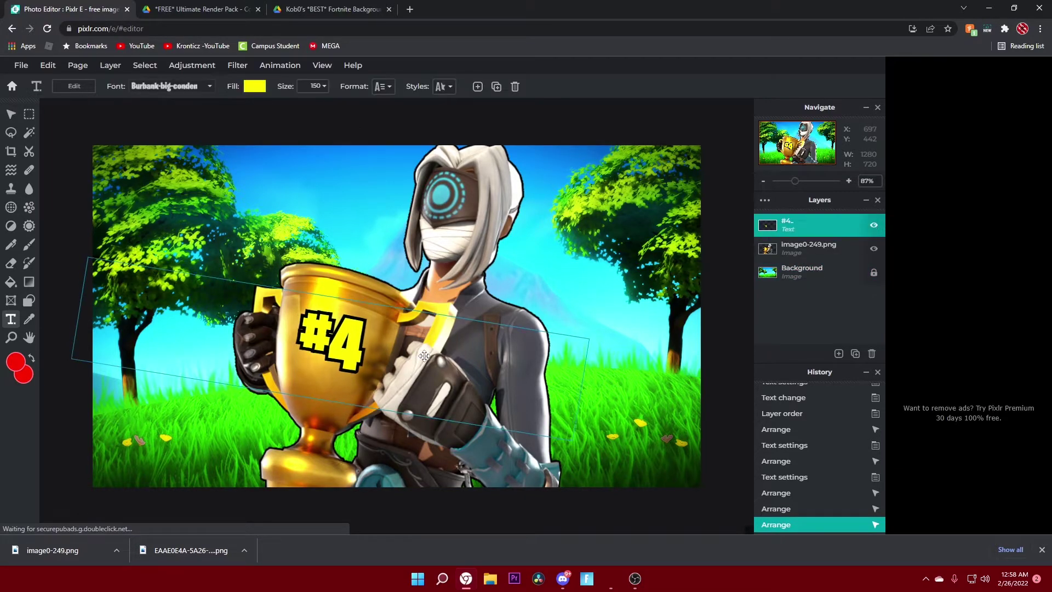
left_click(460, 133)
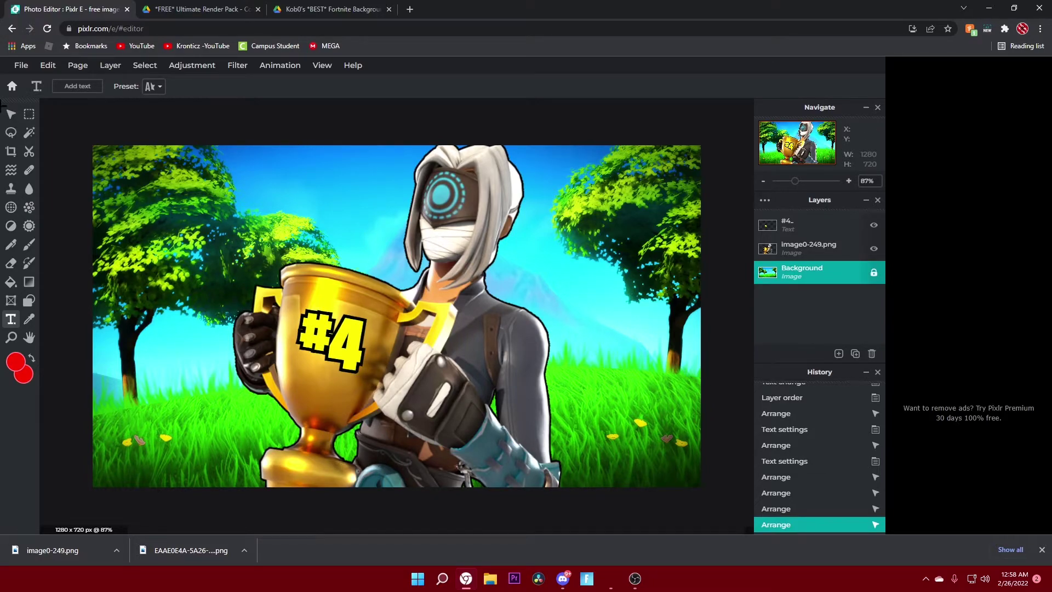
- Save the trophy thumbnail as a JPG with quality raised to 100%
left_click(22, 65)
left_click(28, 160)
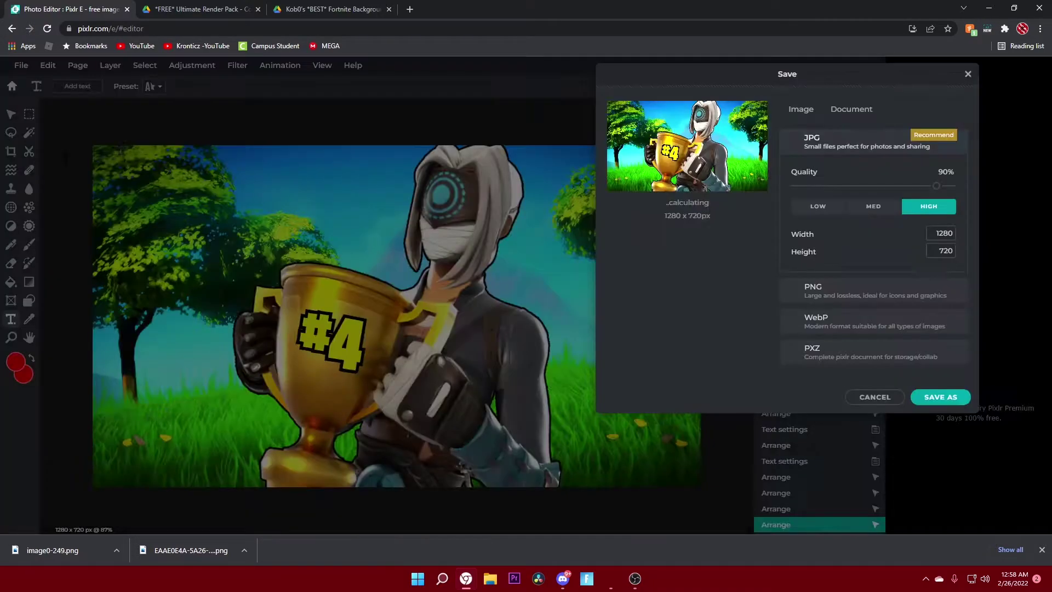
left_click_drag(937, 185, 964, 185)
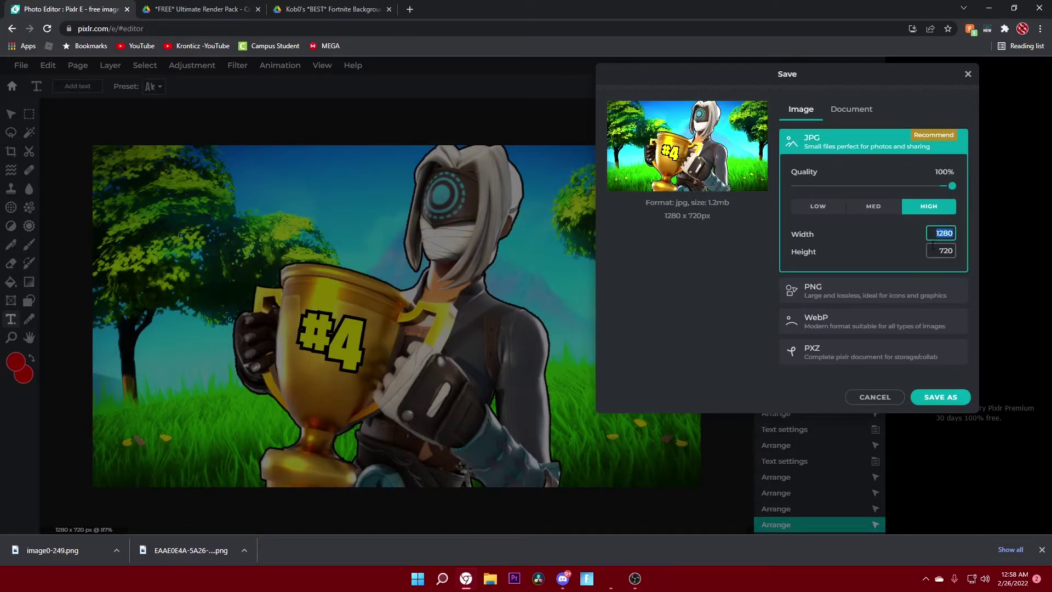
key("Tab")
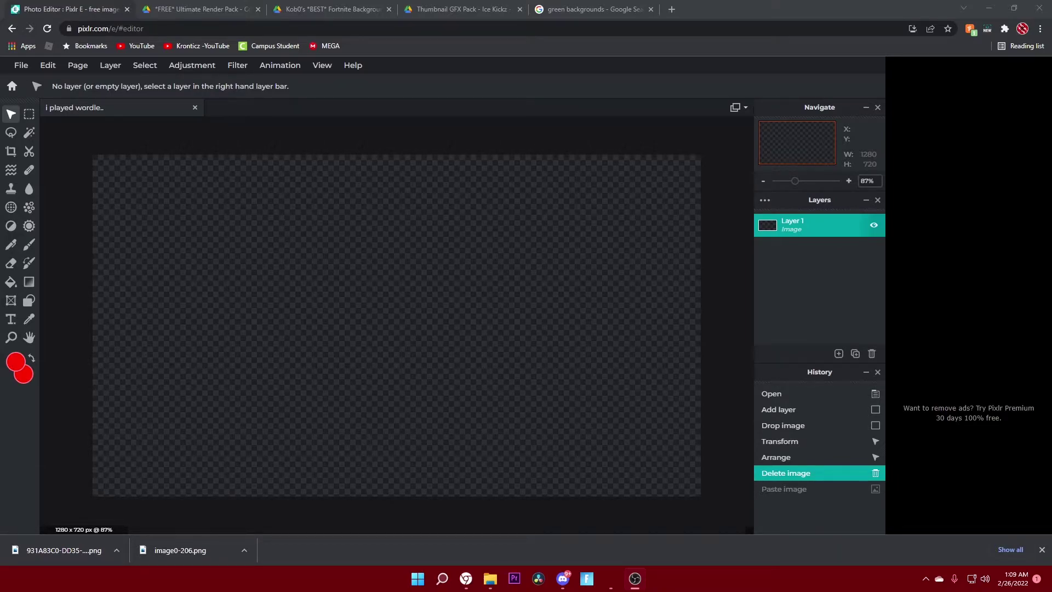
- Deselect Layer 1 and close the Fortnite background browser tab
left_click(730, 303)
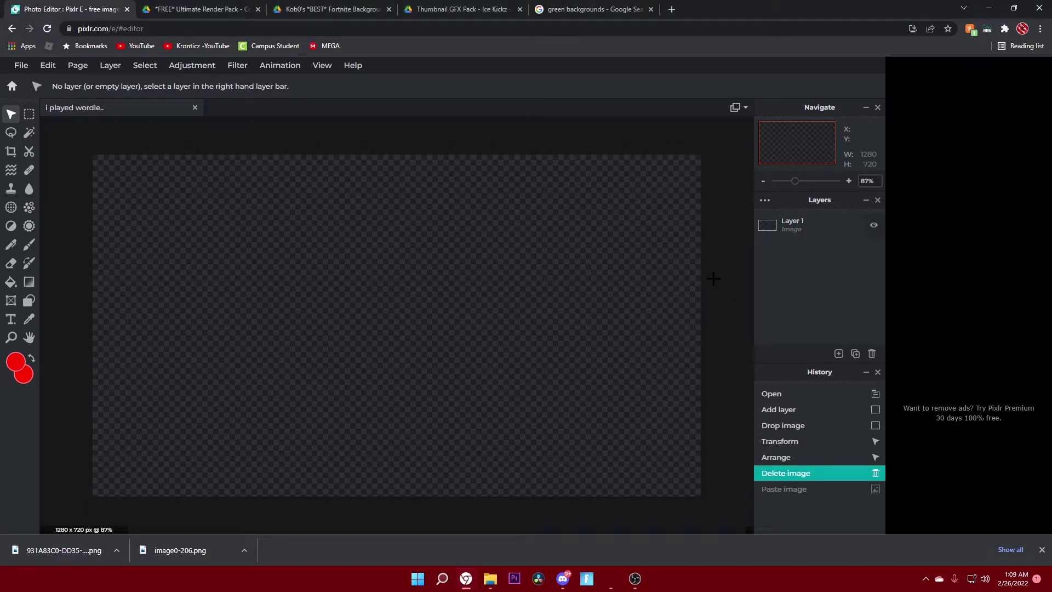
left_click(388, 10)
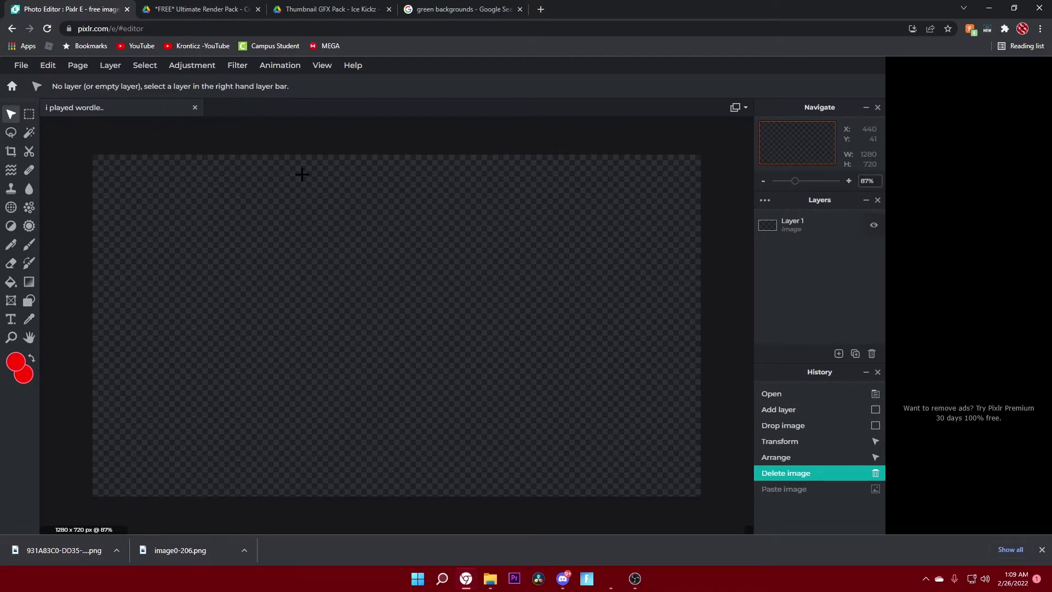
- Paste the Wordle screenshot at the canvas's top-left, enlarged to about 955 × 717
key("ctrl+v")
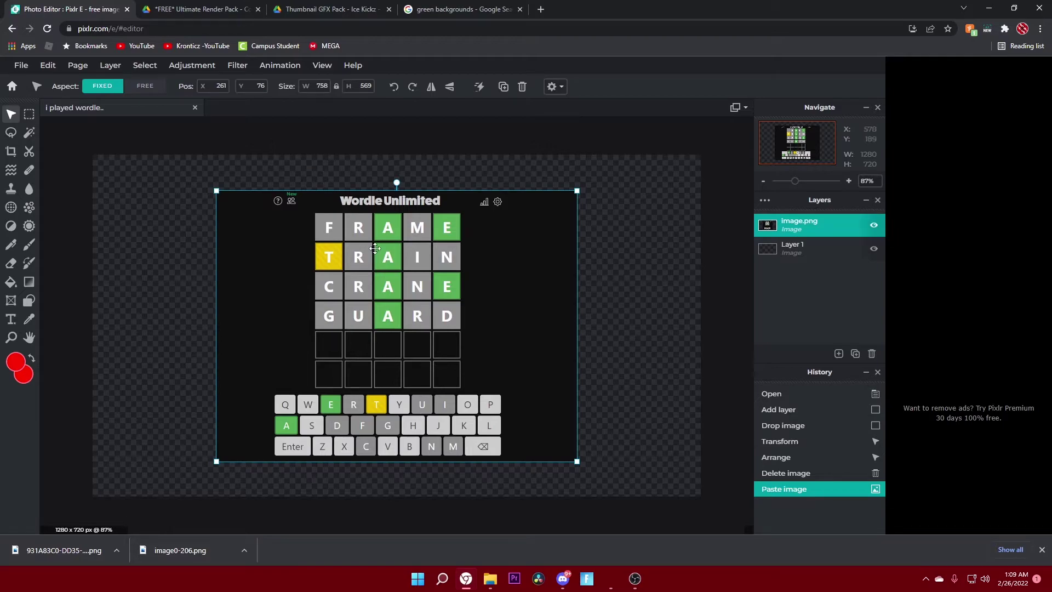
left_click_drag(365, 251, 242, 216)
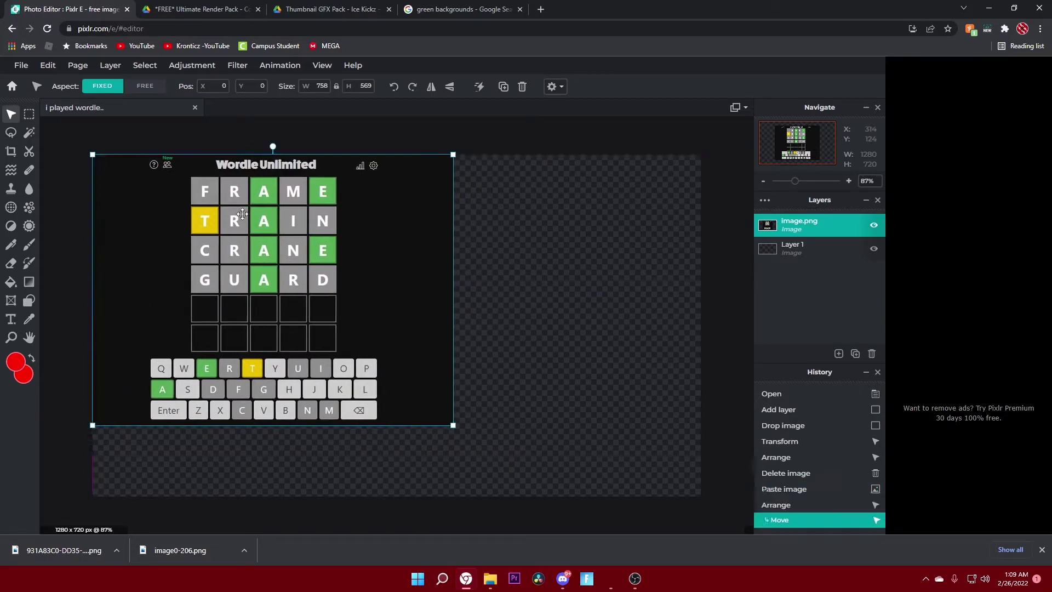
left_click_drag(458, 432, 549, 508)
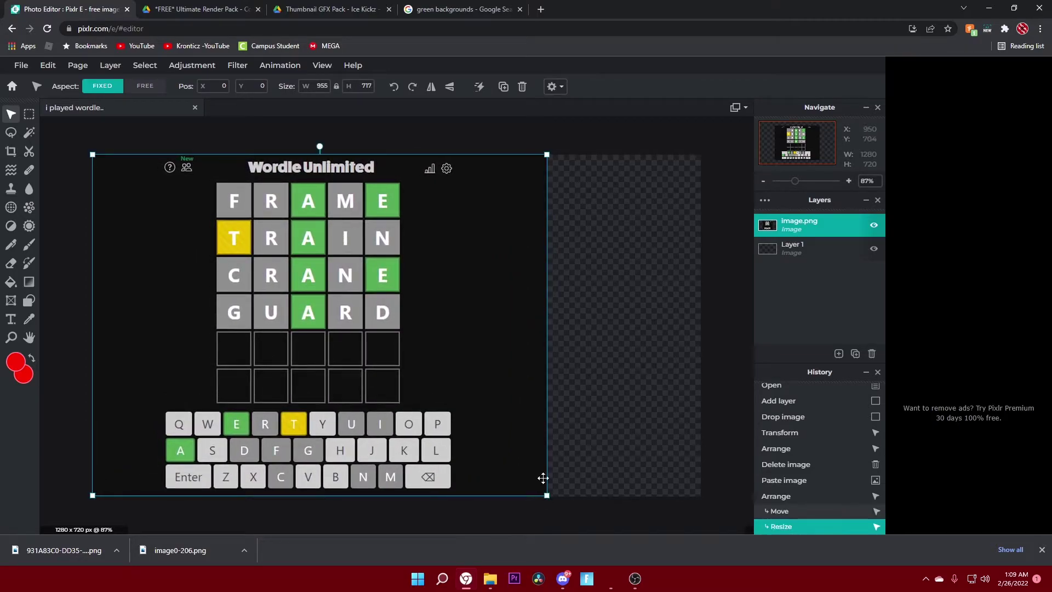
- Free-transform the Wordle screenshot wider, first to about 1066 then 1092 pixels
left_click(47, 71)
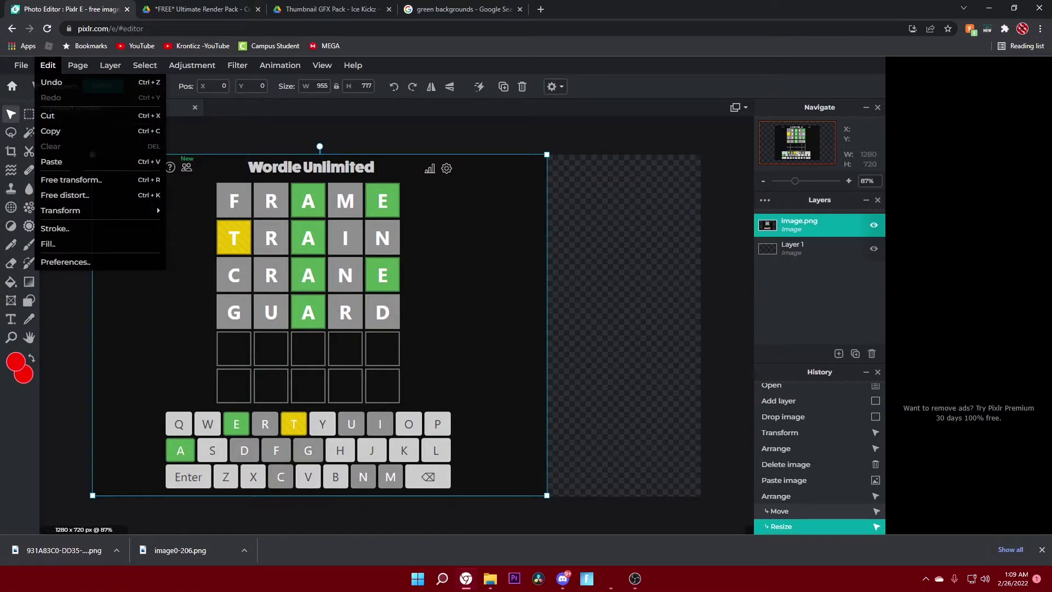
left_click(71, 180)
left_click_drag(551, 332, 600, 326)
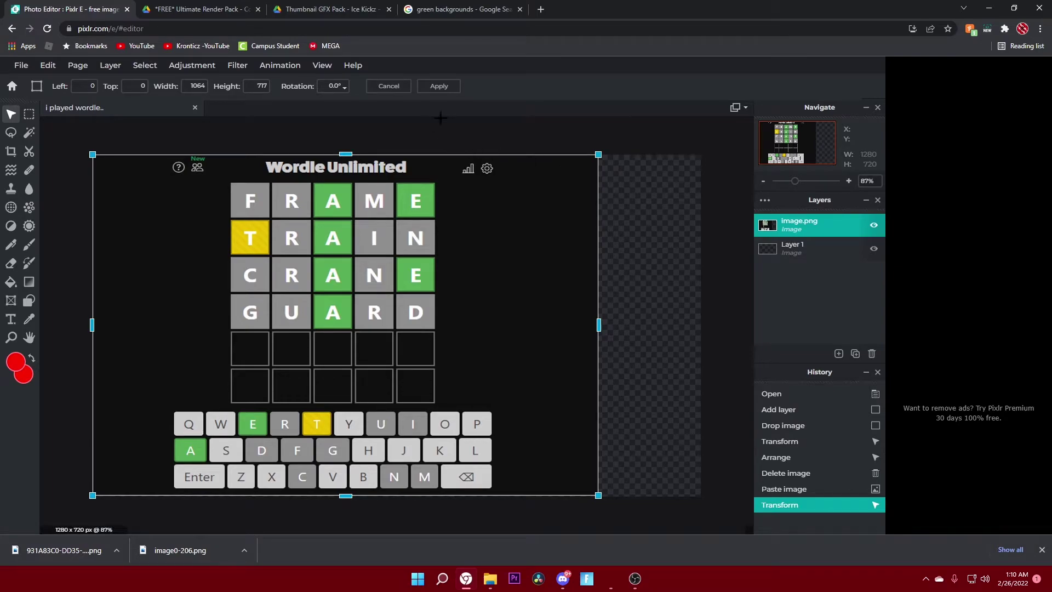
left_click(438, 86)
left_click(431, 141)
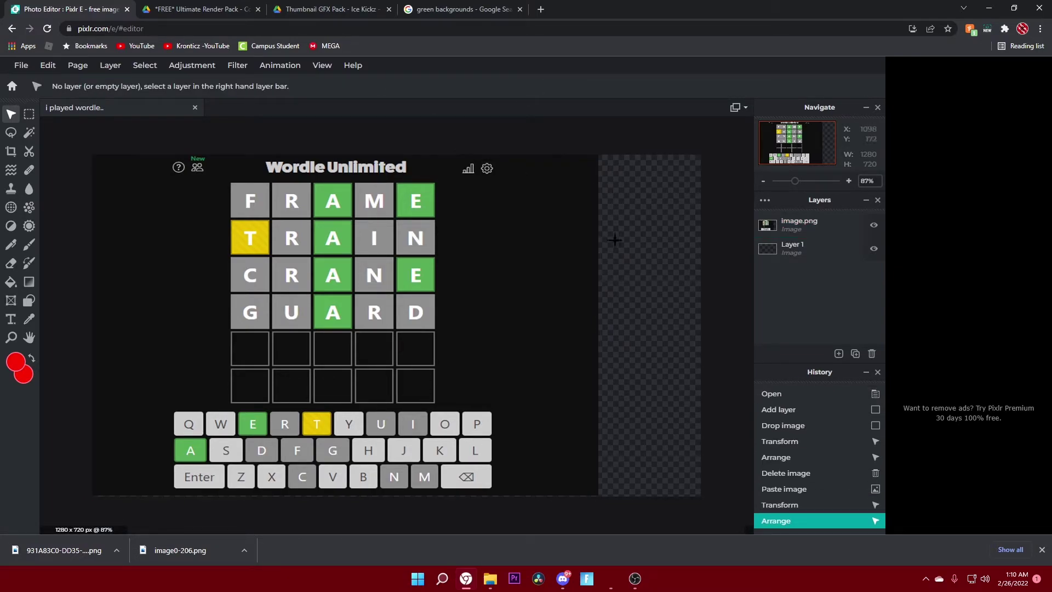
left_click(592, 258)
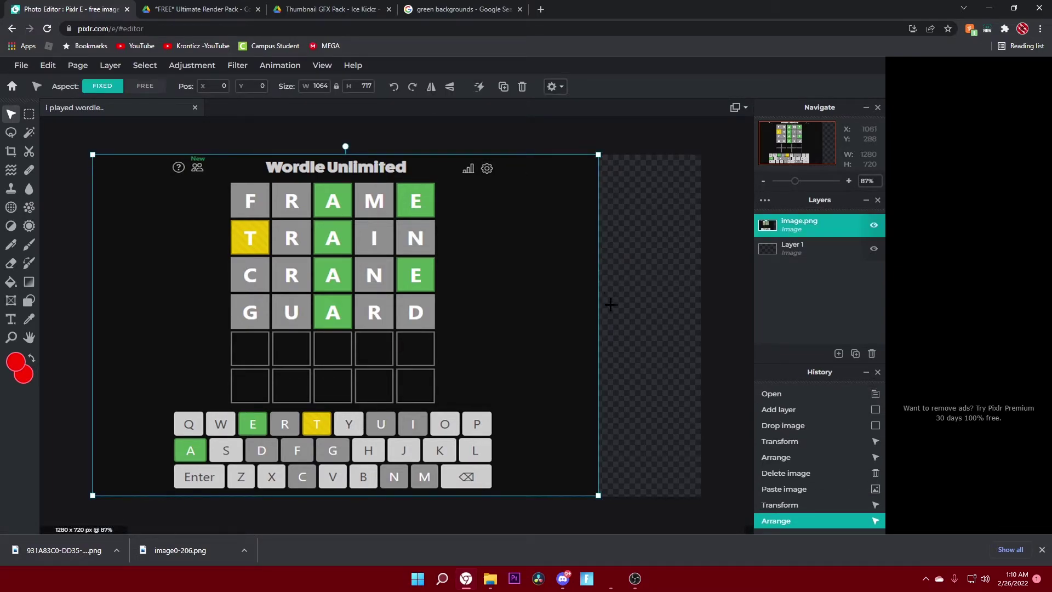
left_click(49, 66)
left_click(66, 176)
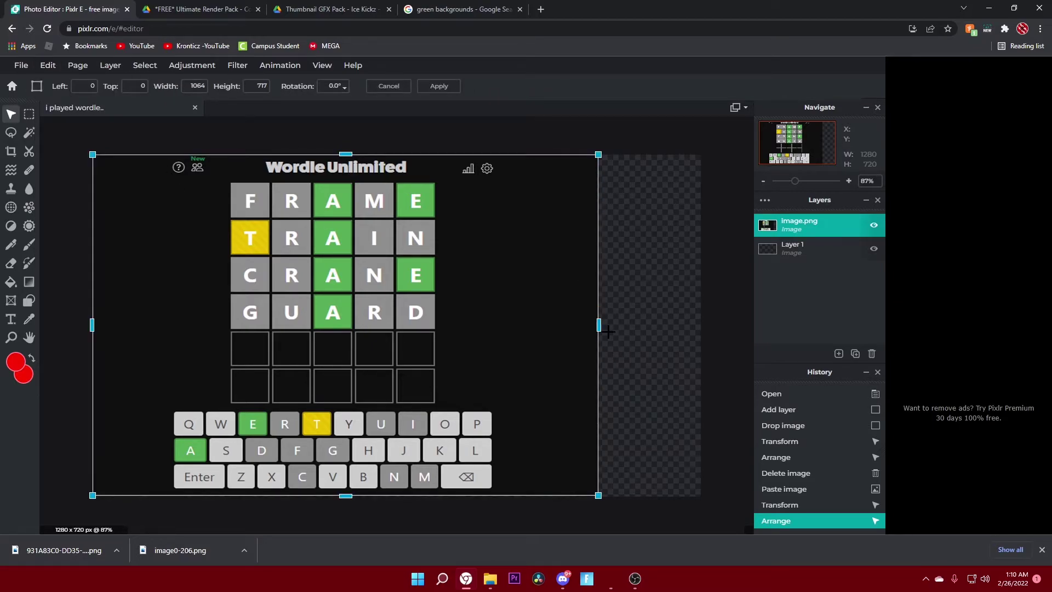
left_click_drag(599, 327, 613, 327)
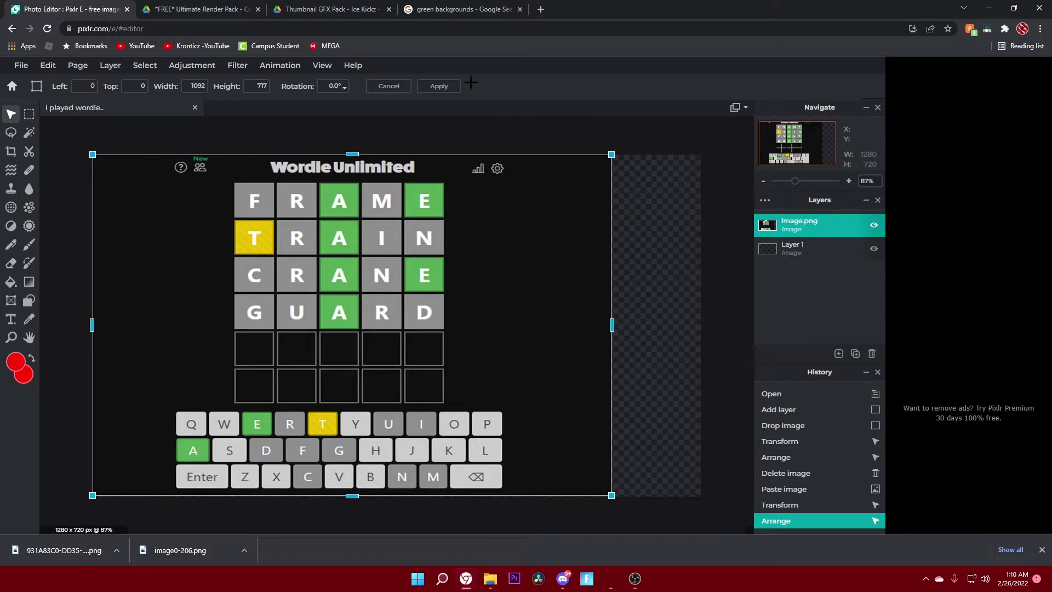
left_click(440, 86)
left_click(652, 161)
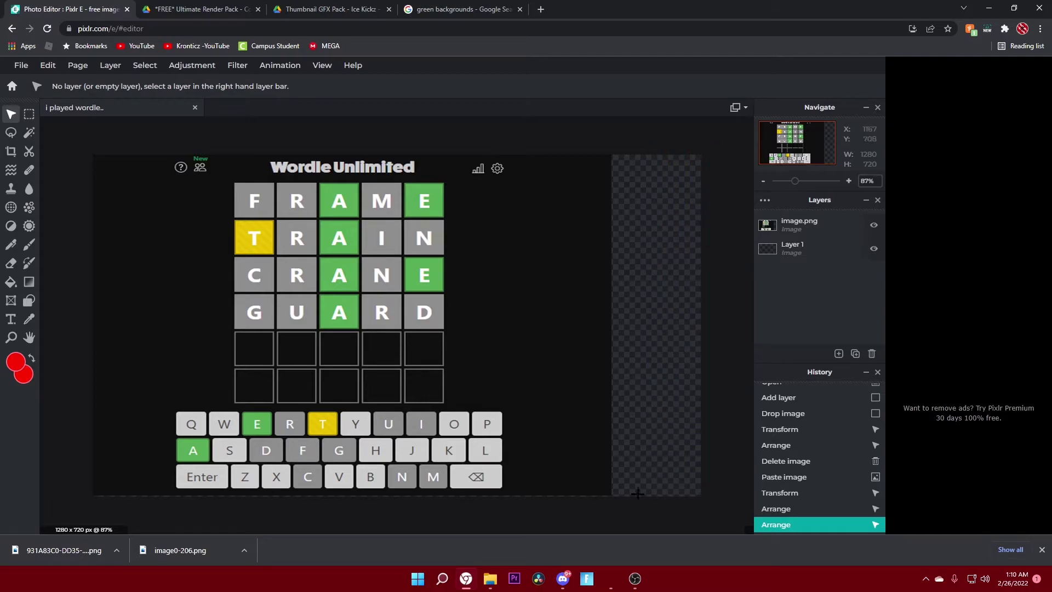
- Stretch the Wordle screenshot down to 724 pixels tall
left_click(581, 474)
left_click(47, 64)
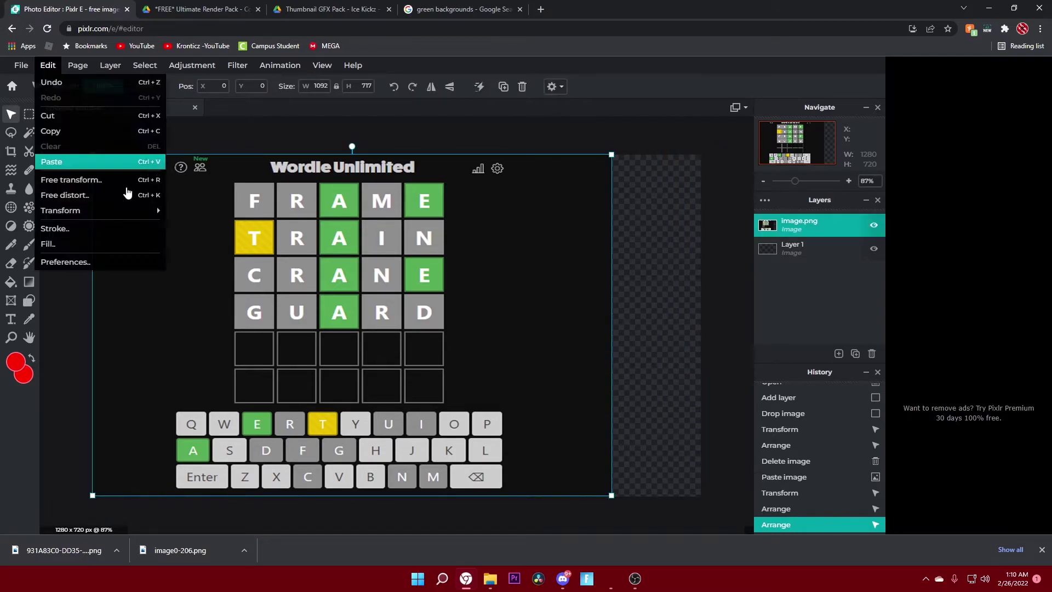
left_click(104, 180)
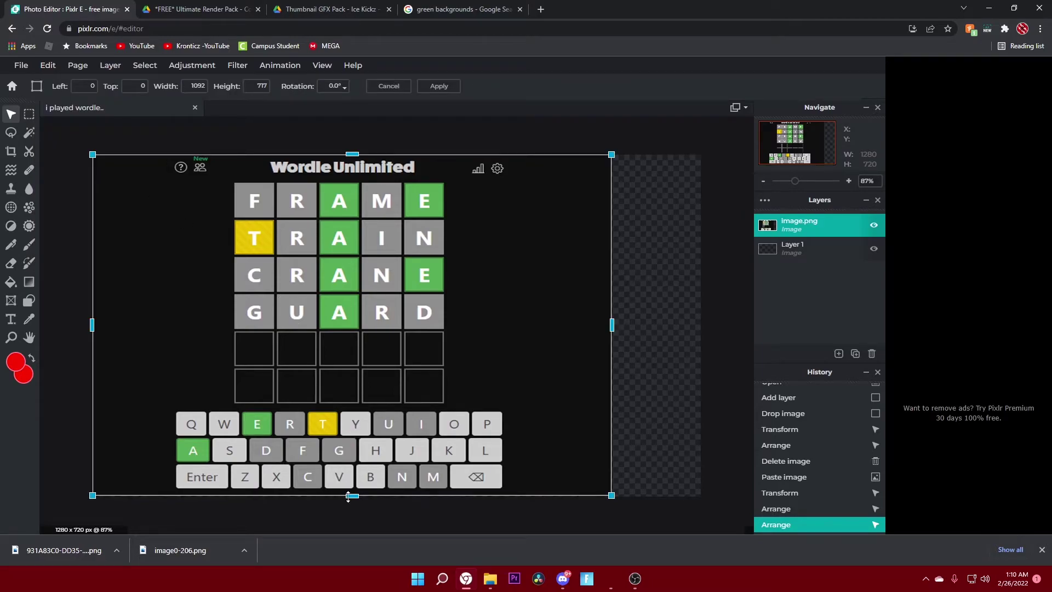
left_click_drag(349, 496, 349, 500)
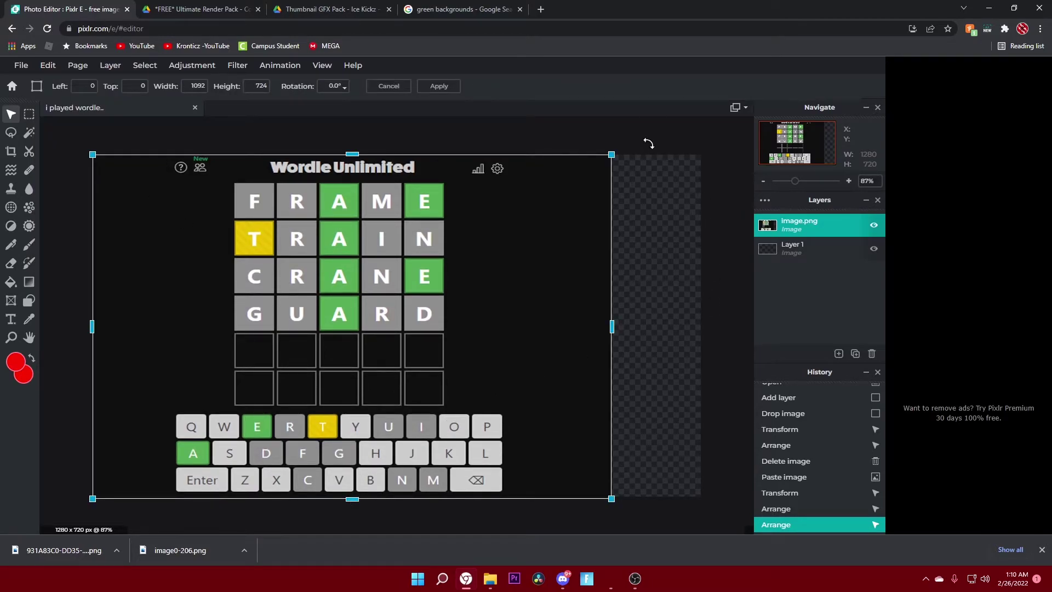
left_click(439, 86)
left_click(551, 124)
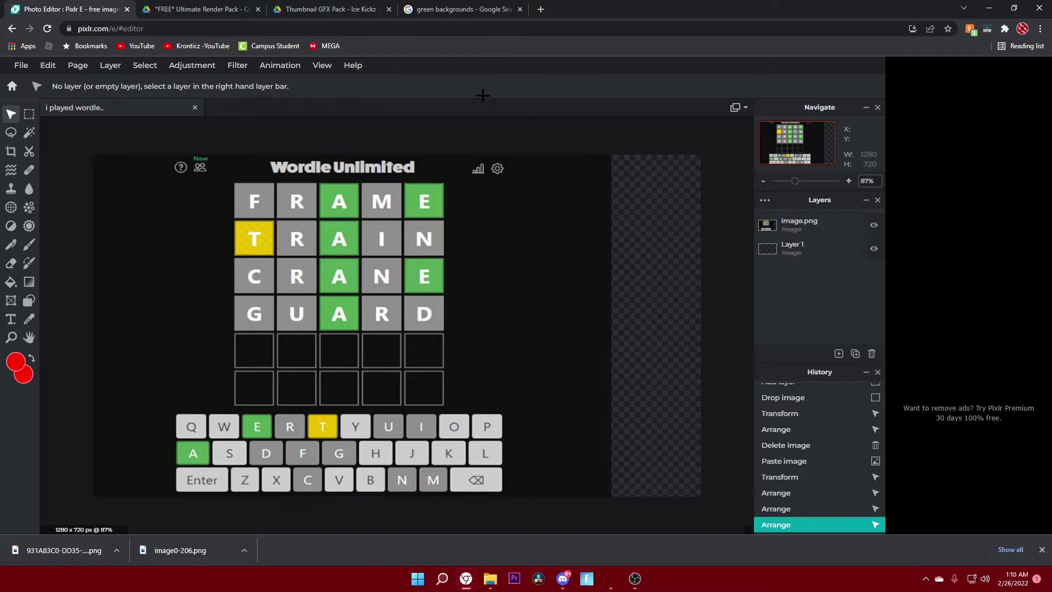
key("ctrl+Tab")
key("ctrl+Tab")
key("ctrl+Tab")
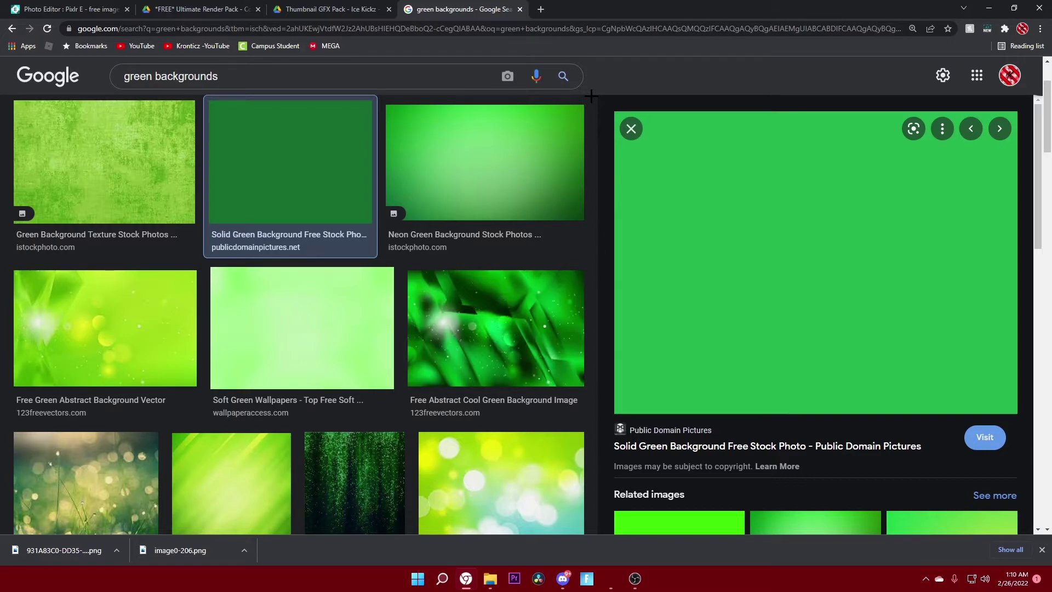
- Copy the solid green background image from Google Images and return to Pixlr
right_click(829, 269)
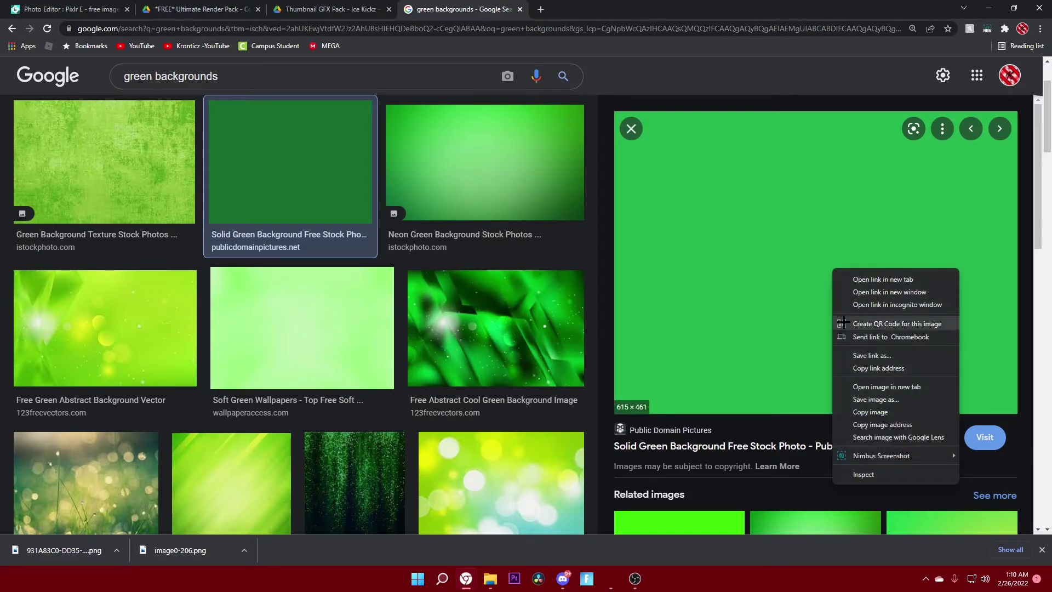
left_click(860, 411)
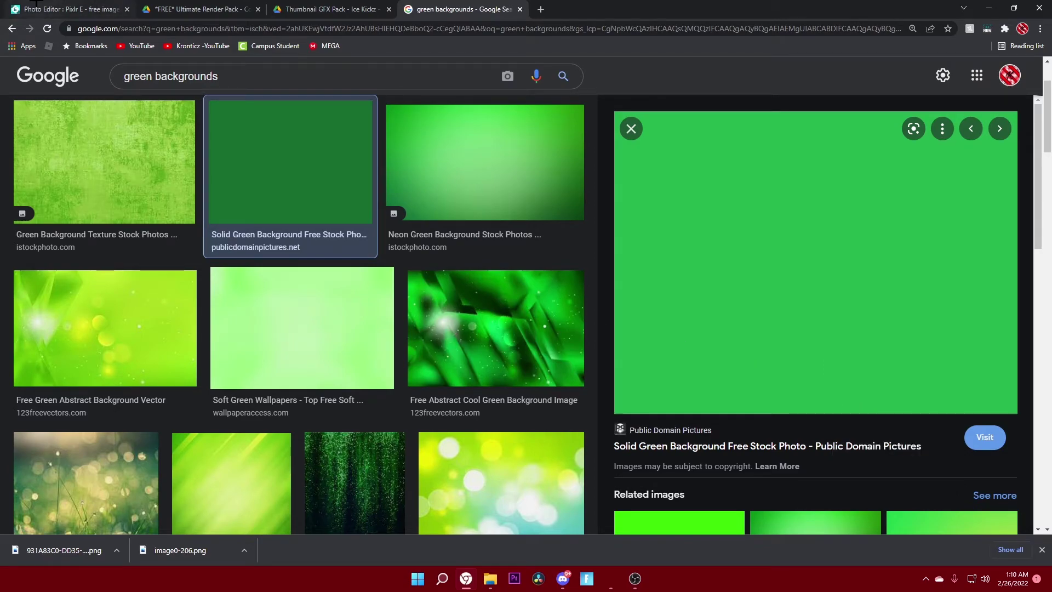
left_click(36, 6)
- Paste the green image, move it to the right edge and stretch it 735 pixels tall
key("ctrl+v")
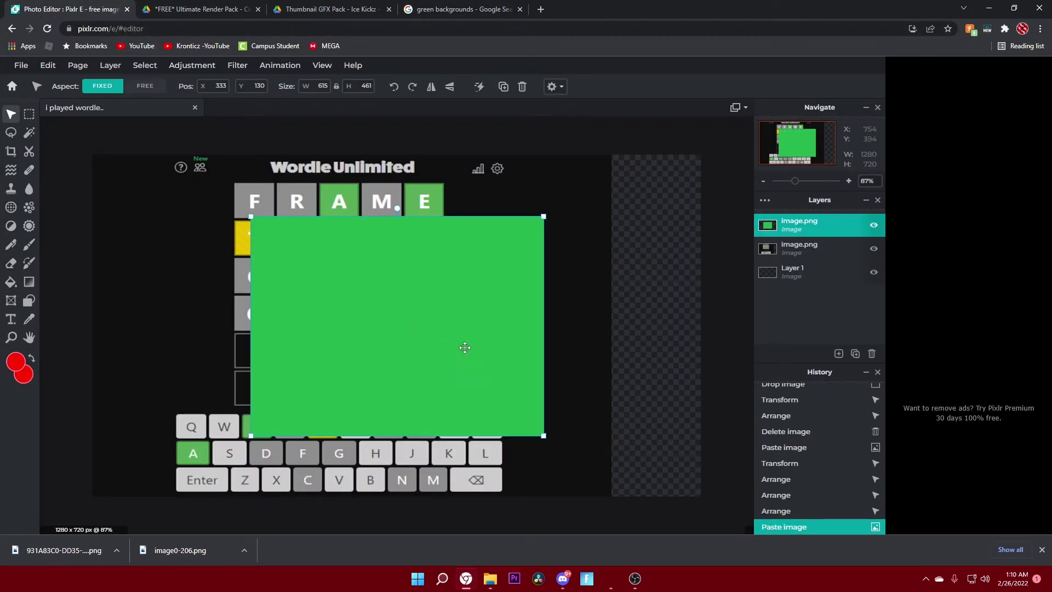
left_click_drag(419, 365, 777, 303)
scroll(652, 446, "down", 3)
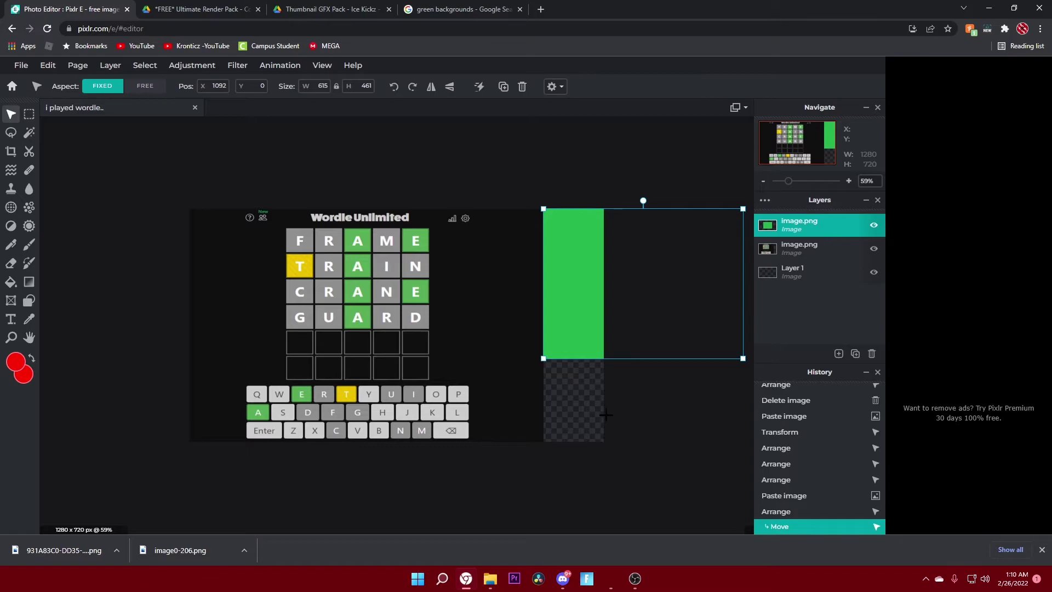
left_click(47, 64)
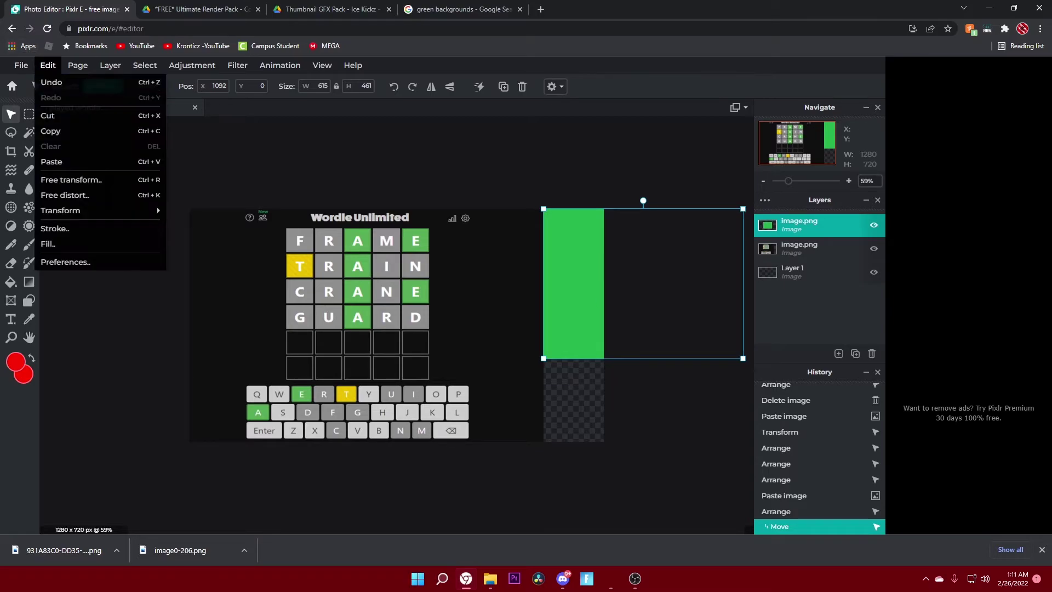
left_click(88, 179)
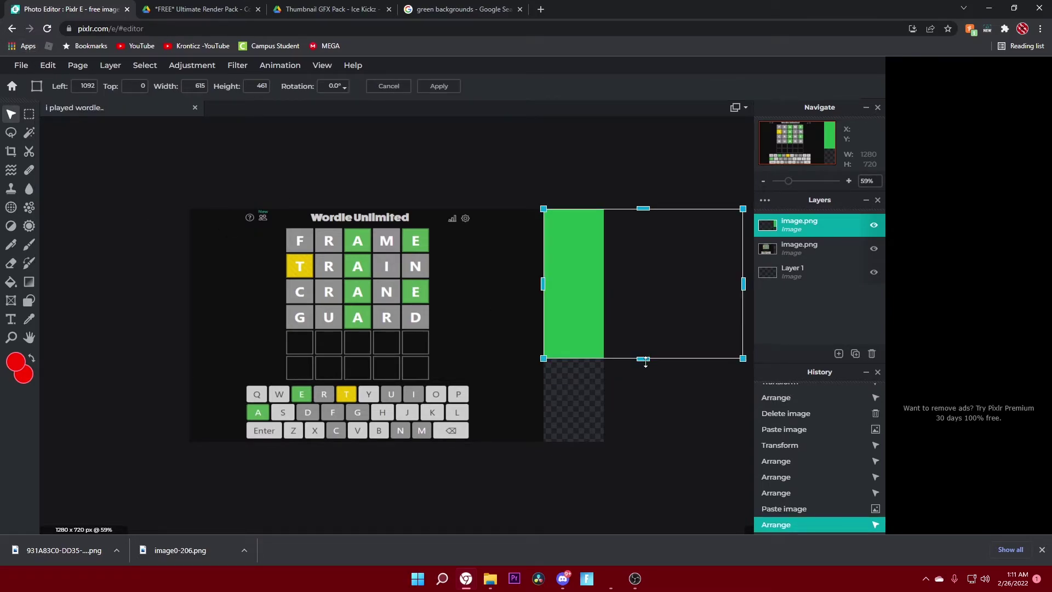
left_click_drag(646, 360, 646, 447)
left_click(599, 128)
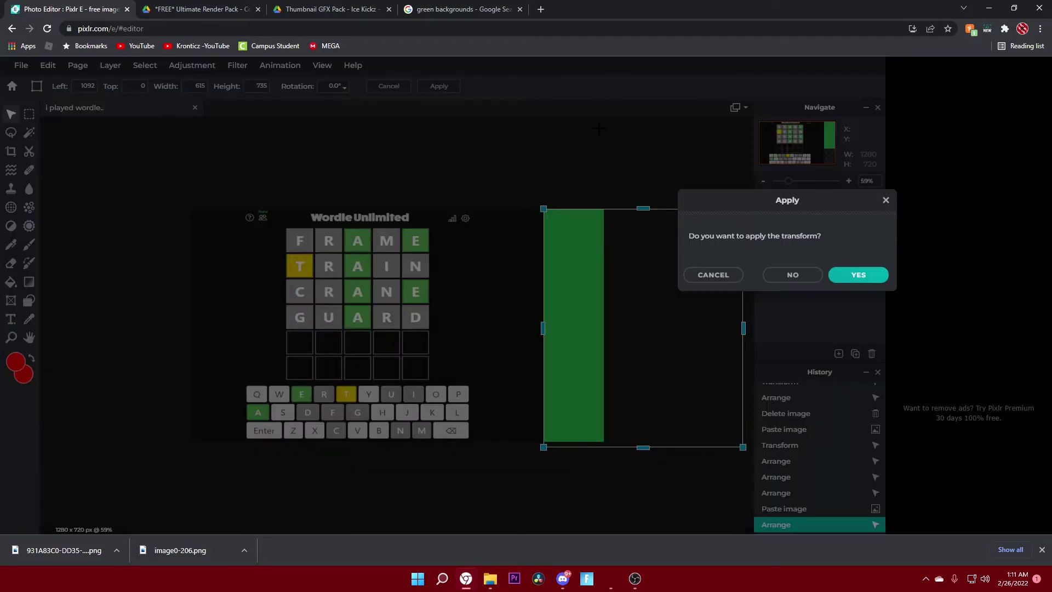
left_click(858, 275)
scroll(542, 255, "up", 3)
scroll(528, 246, "down", 2)
scroll(528, 247, "up", 1)
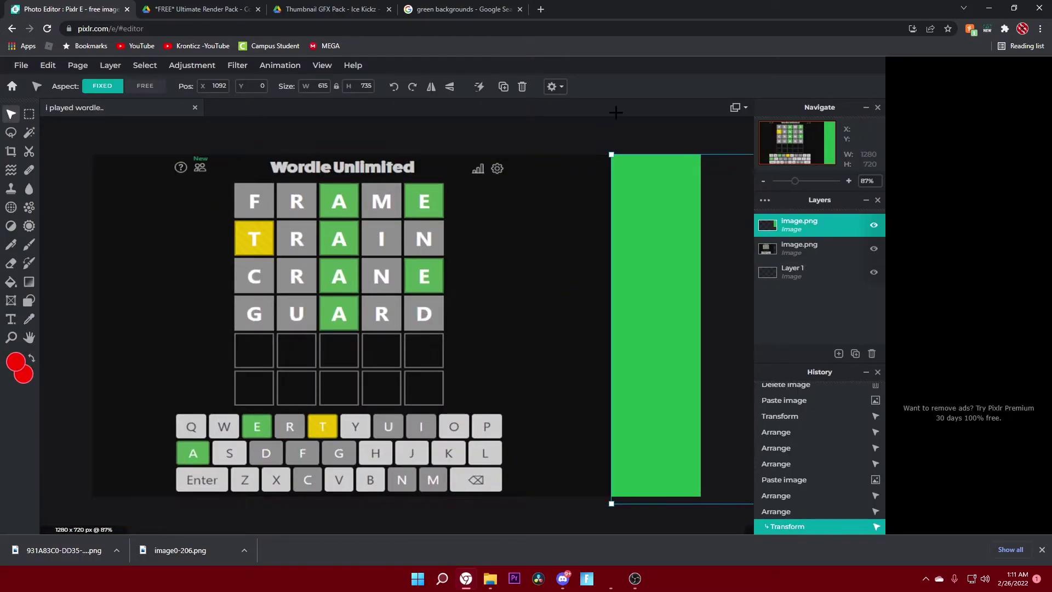
- Drop the downloaded skin render image0-206.png onto the canvas as a new layer
left_click(603, 134)
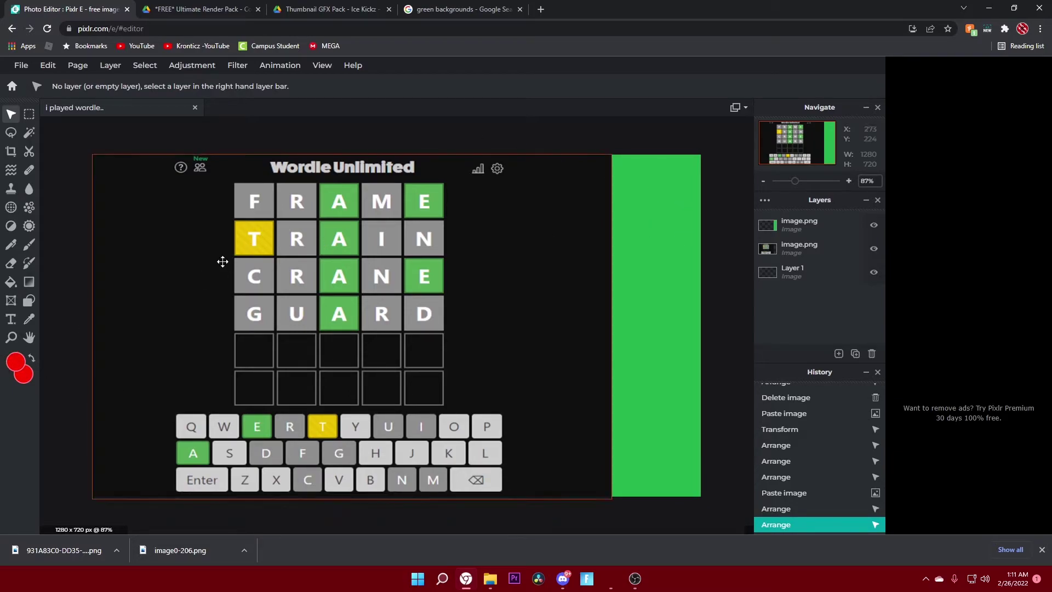
left_click(561, 297)
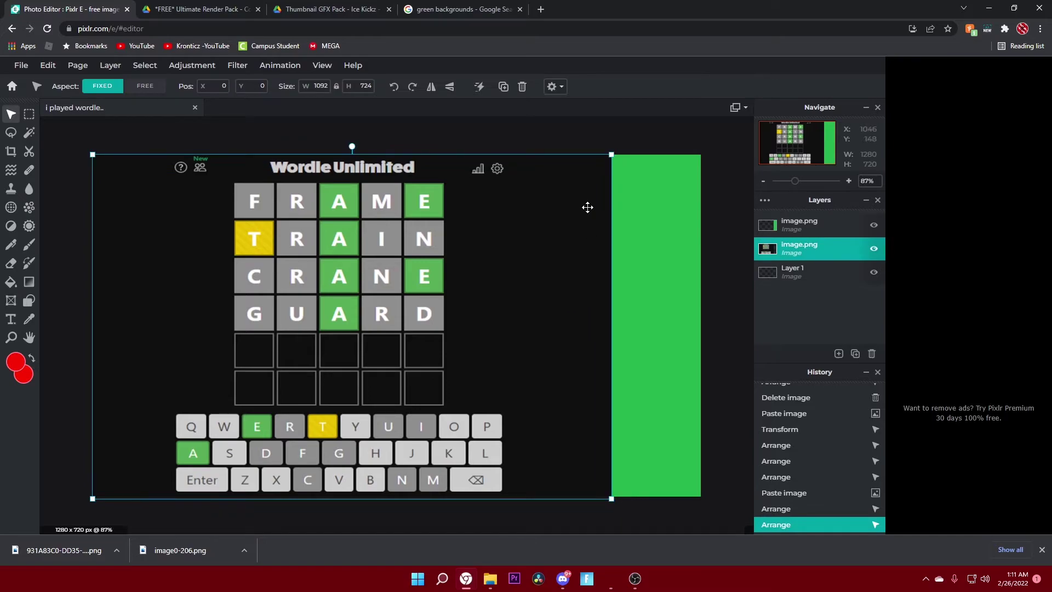
left_click(574, 129)
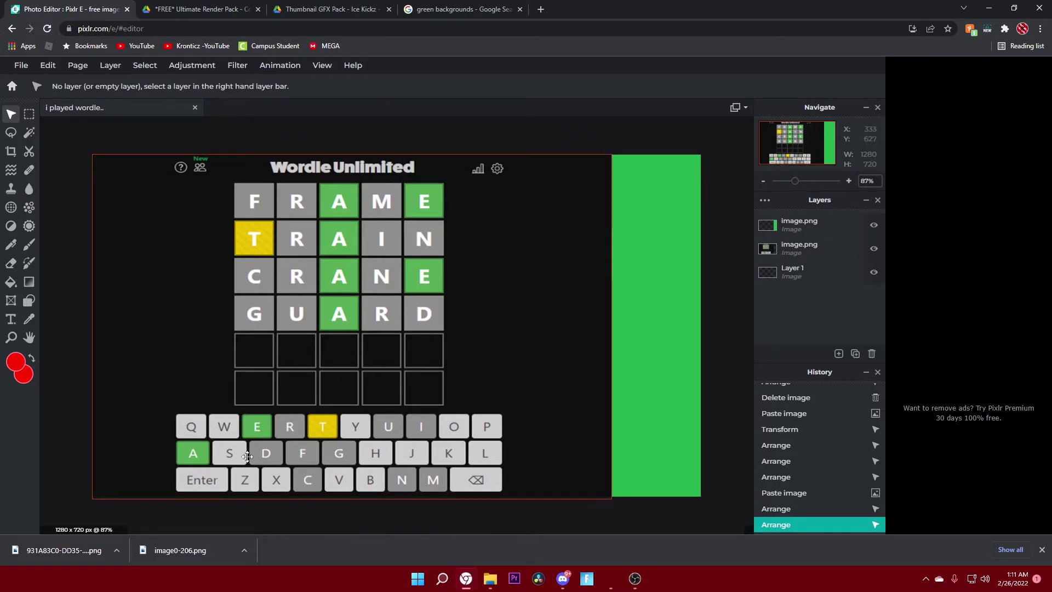
left_click(197, 9)
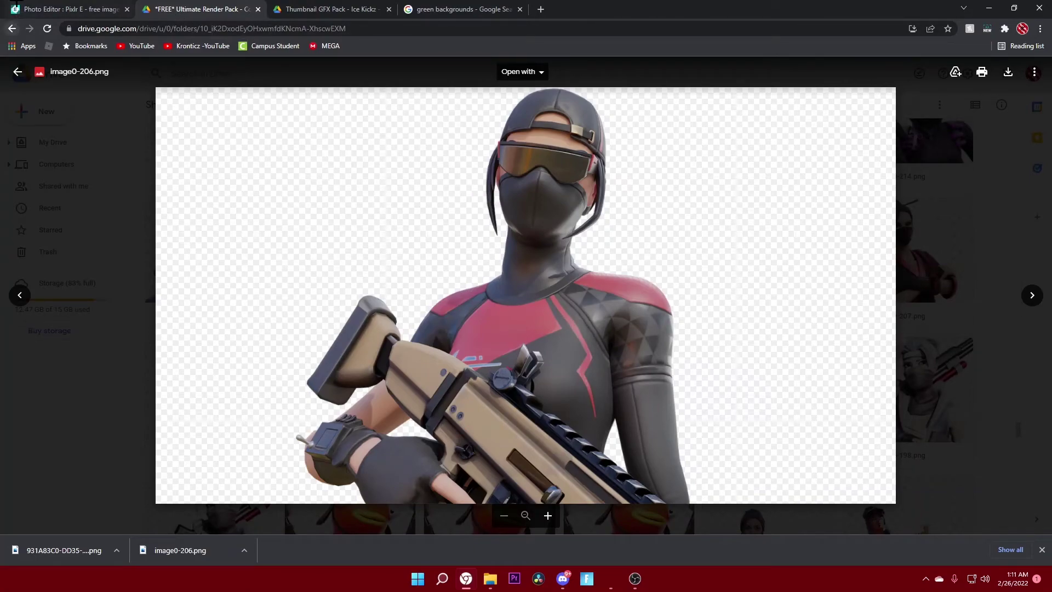
left_click(14, 4)
left_click_drag(181, 550, 636, 378)
left_click(838, 249)
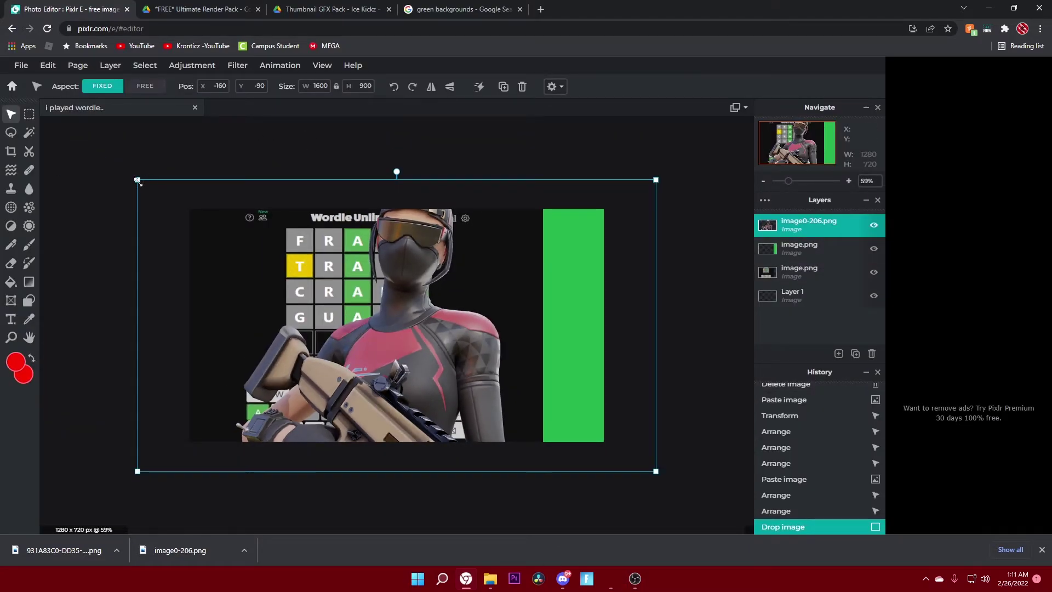
- Shrink the skin, then free-transform it larger, tilted 4.4° clockwise, over the green strip
left_click_drag(137, 180, 416, 357)
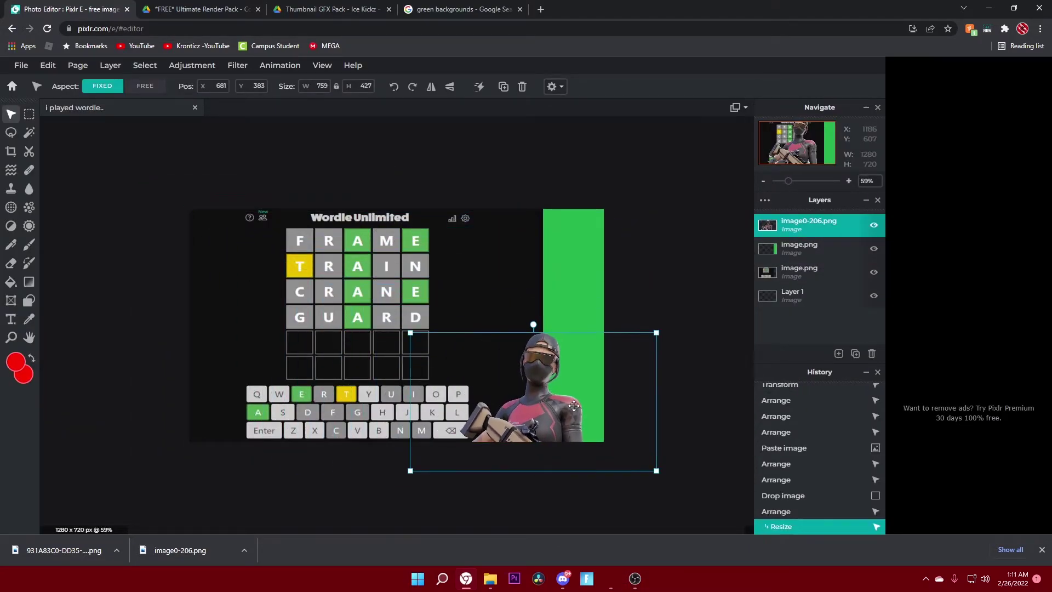
left_click_drag(575, 406, 582, 378)
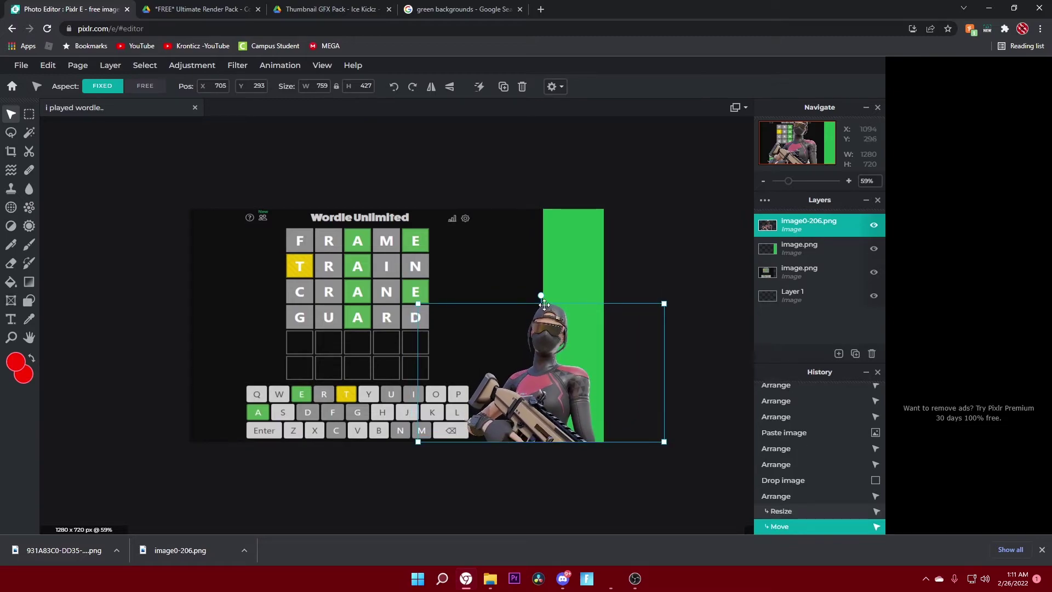
left_click(55, 67)
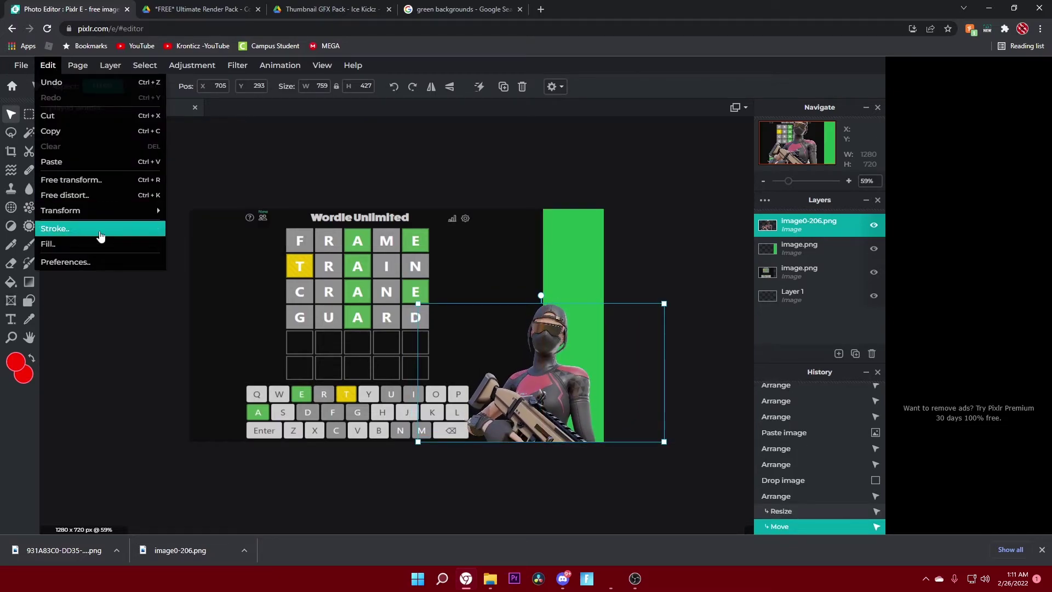
left_click(77, 179)
left_click_drag(543, 301, 542, 274)
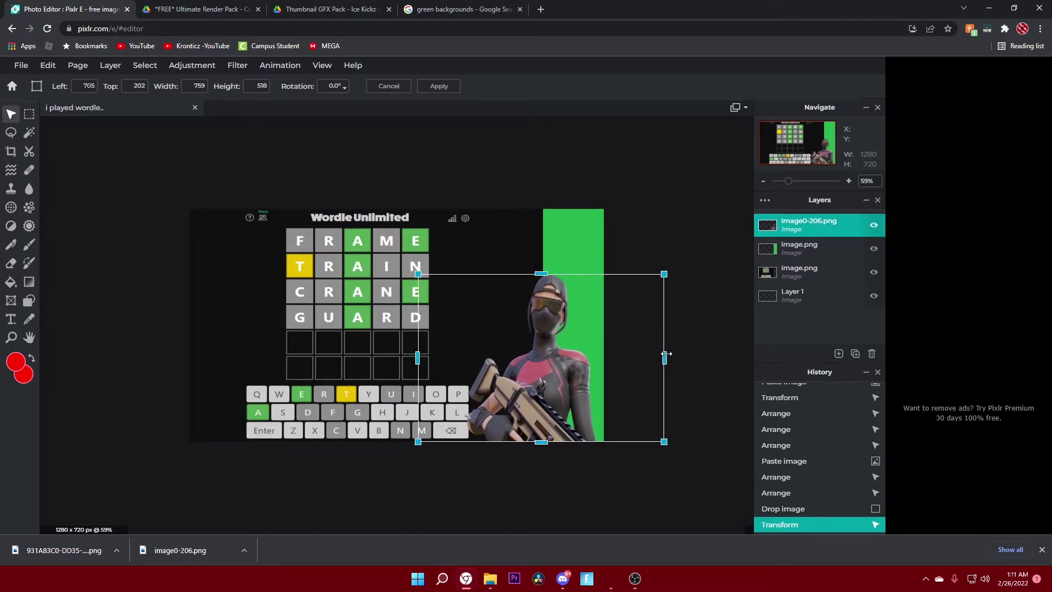
left_click_drag(665, 354, 695, 355)
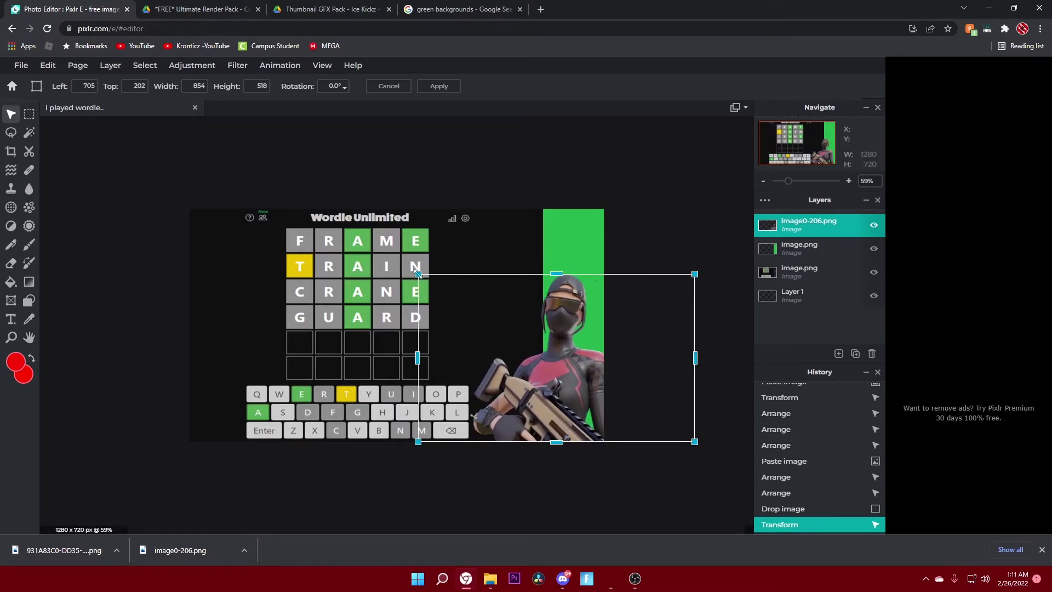
left_click_drag(417, 274, 386, 268)
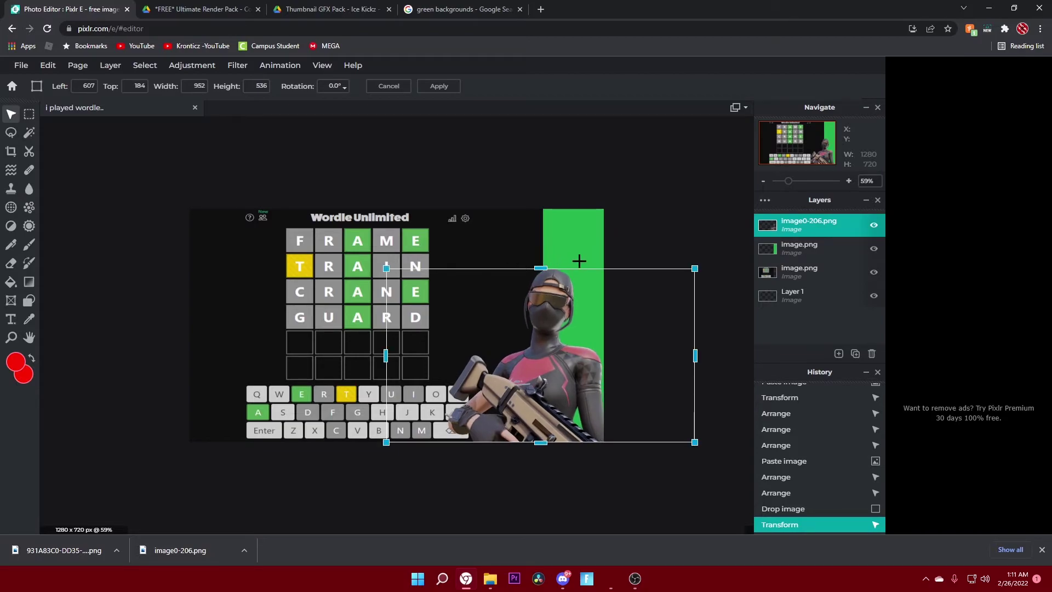
left_click_drag(683, 258, 701, 263)
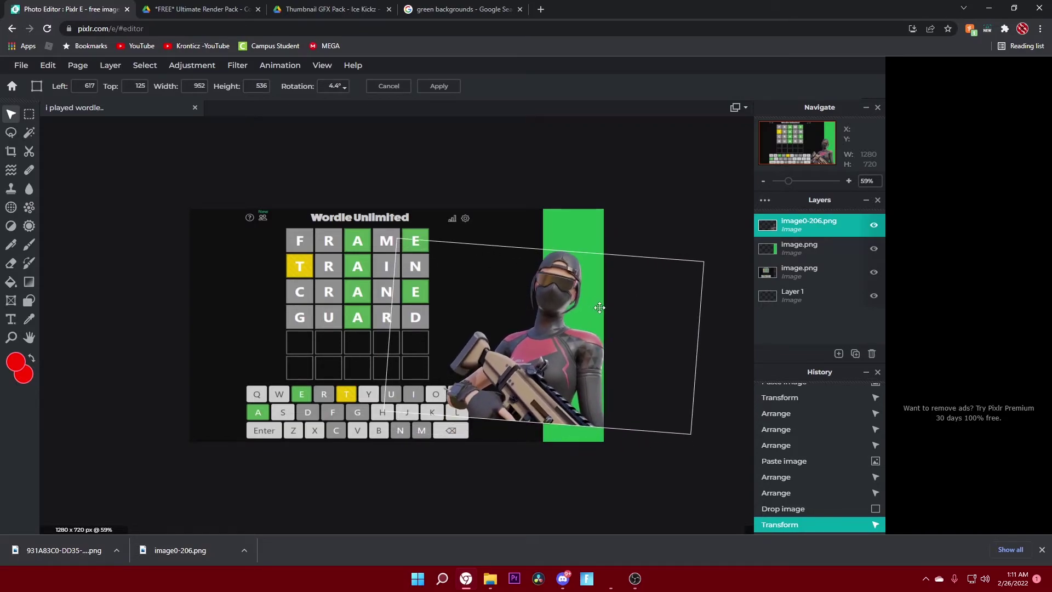
left_click_drag(386, 410, 315, 444)
left_click_drag(494, 389, 528, 390)
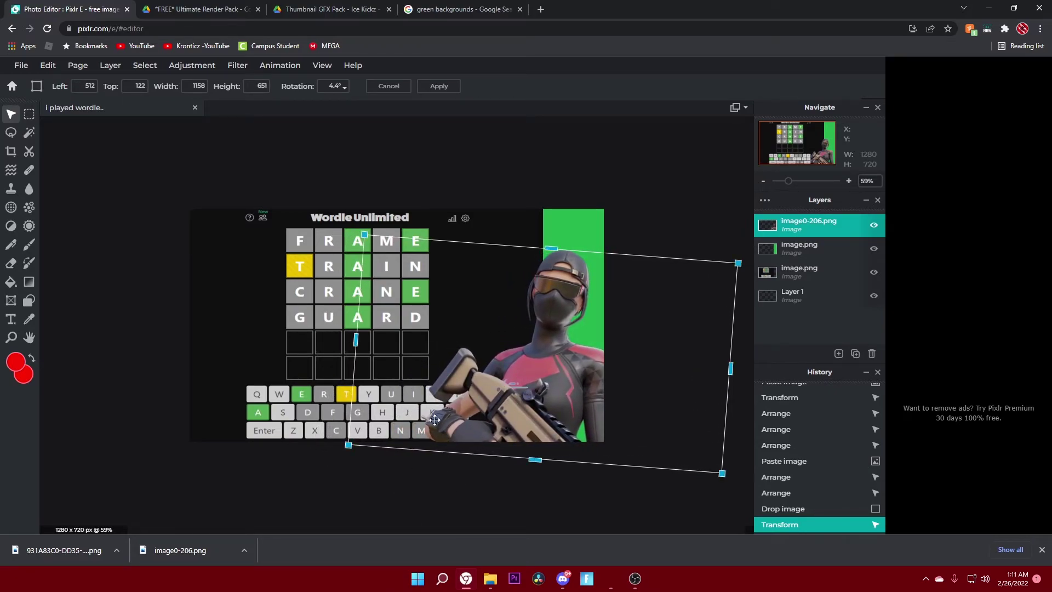
- Enlarge the skin a bit more, apply the transform, and bring up Filter > Outline
left_click_drag(734, 260, 760, 248)
left_click_drag(594, 325, 571, 325)
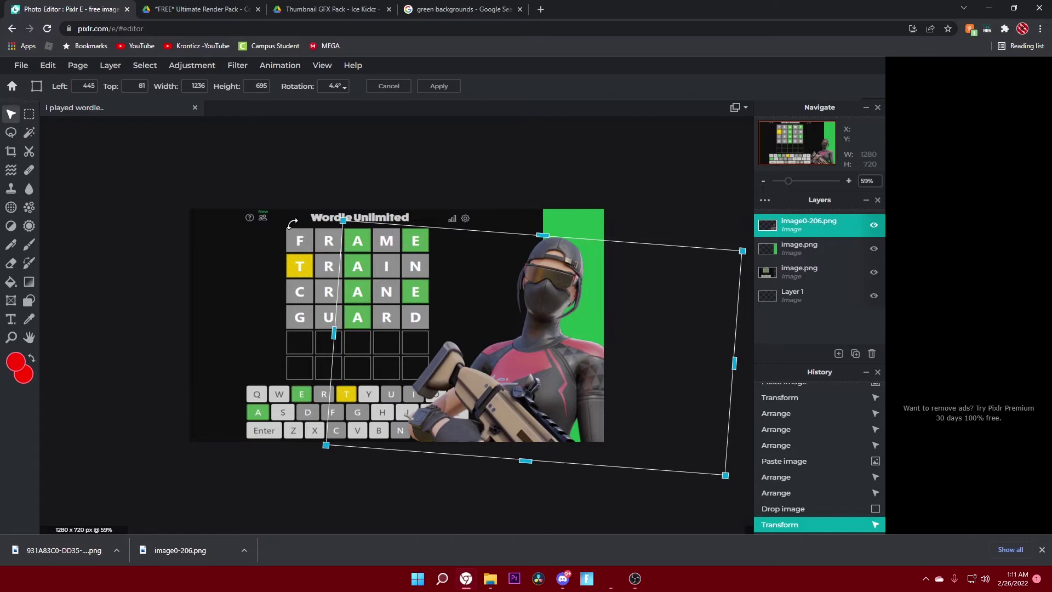
mouse_move(336, 218)
left_mouse_down()
mouse_move(328, 213)
mouse_move(340, 229)
left_mouse_up()
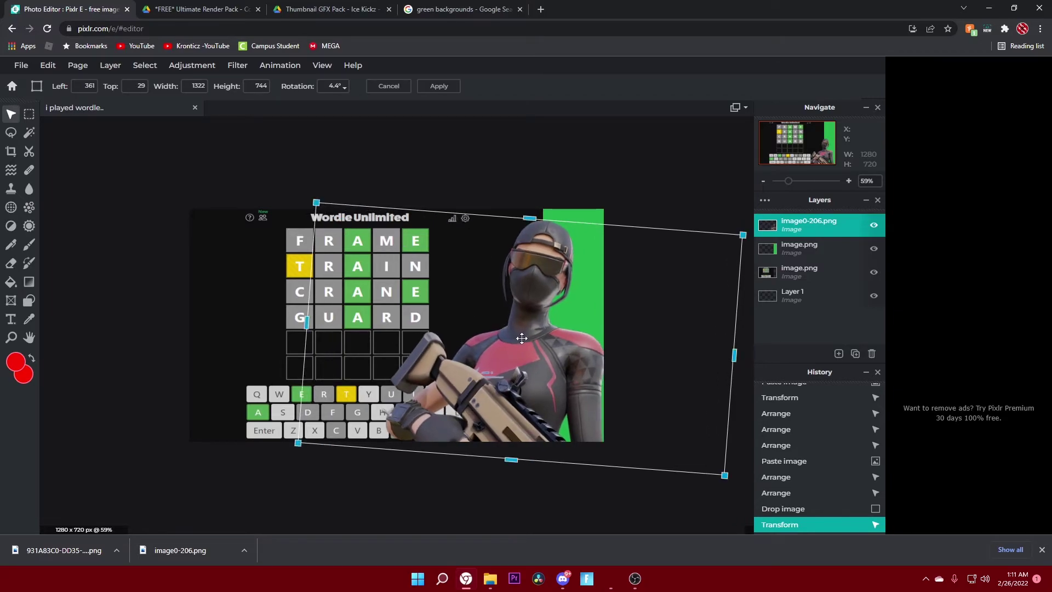
left_click_drag(522, 338, 533, 343)
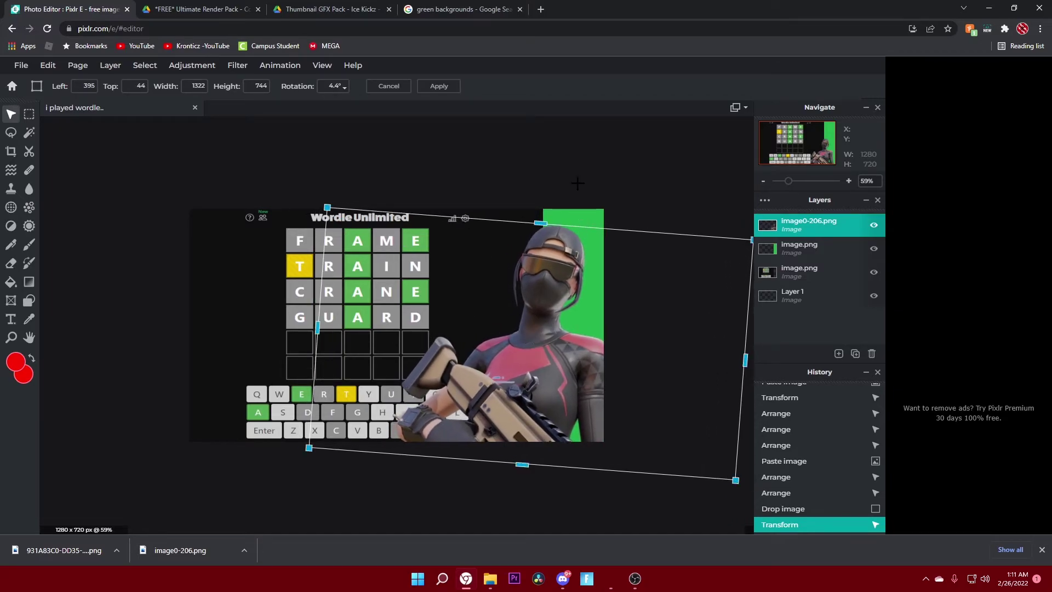
left_click(577, 184)
left_click(859, 274)
scroll(567, 184, "up", 2)
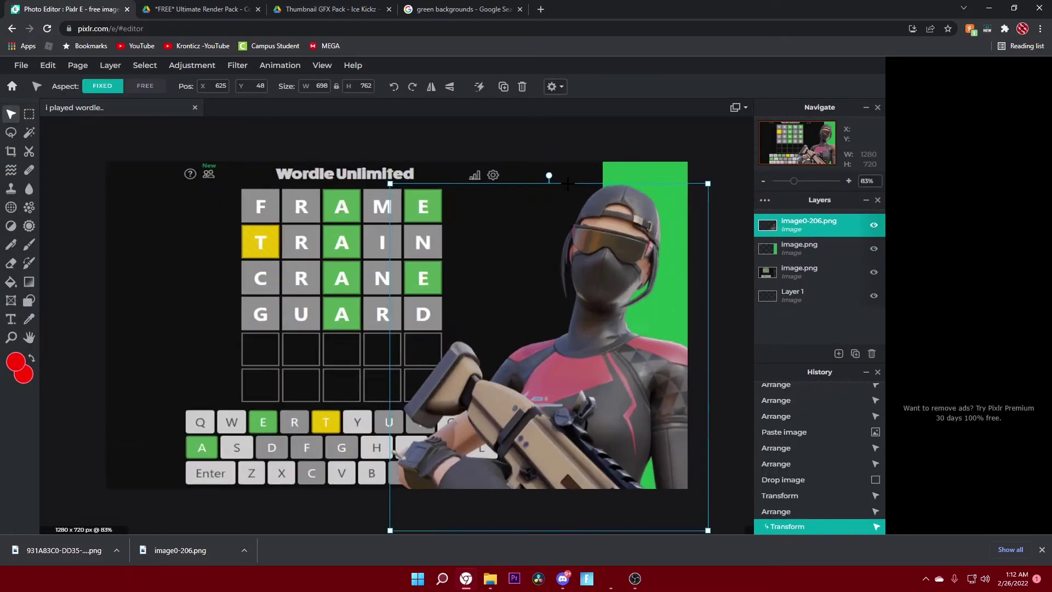
scroll(729, 219, "down", 1)
left_click(645, 154)
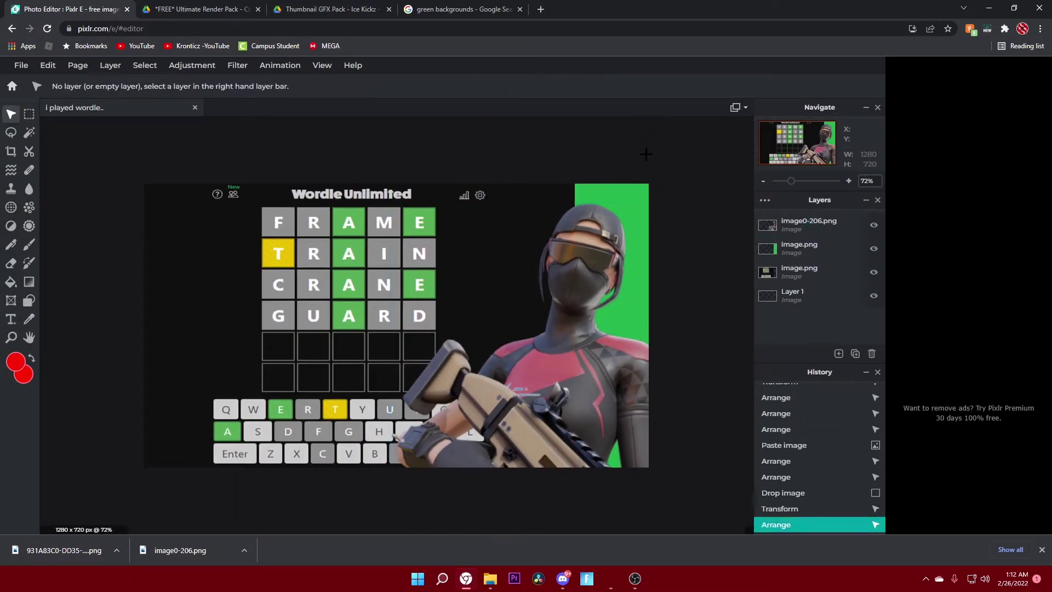
left_click(534, 310)
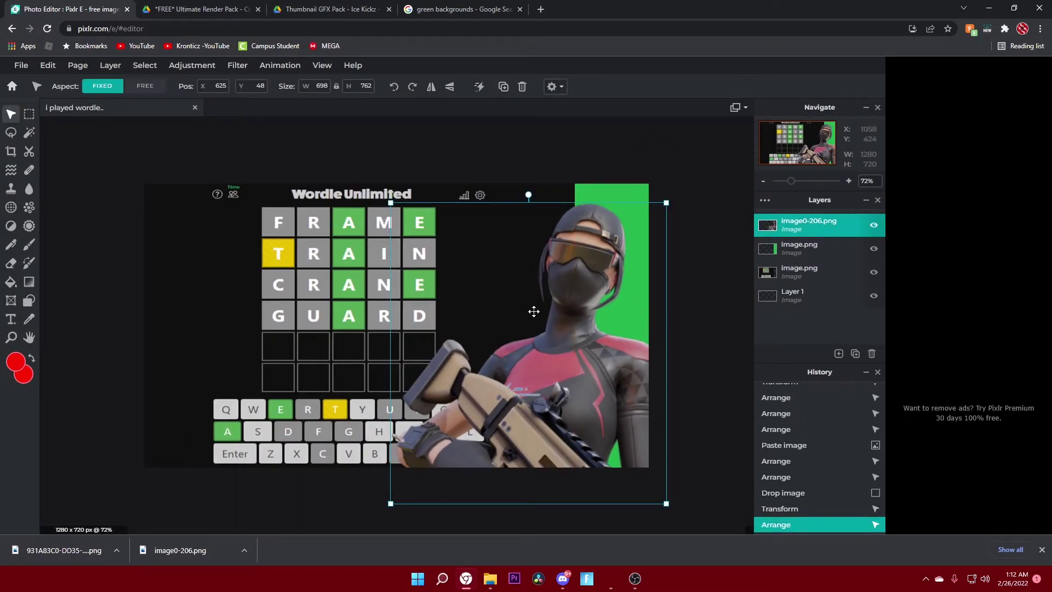
left_click(237, 65)
left_click(252, 247)
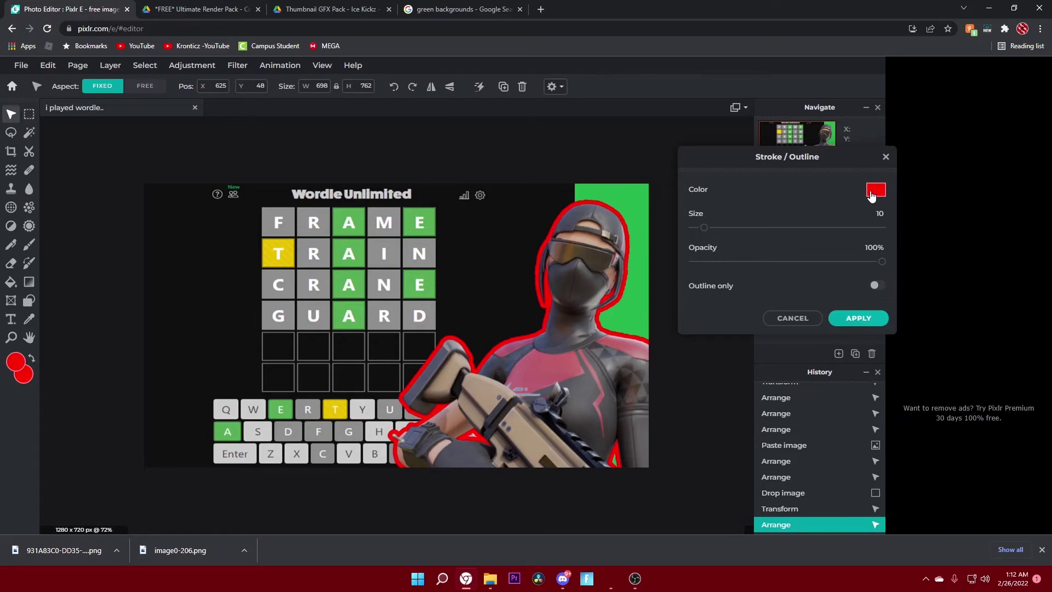
- Apply a white (#FFFFFF) size-3 outline to the skin after briefly trying green
left_click(872, 196)
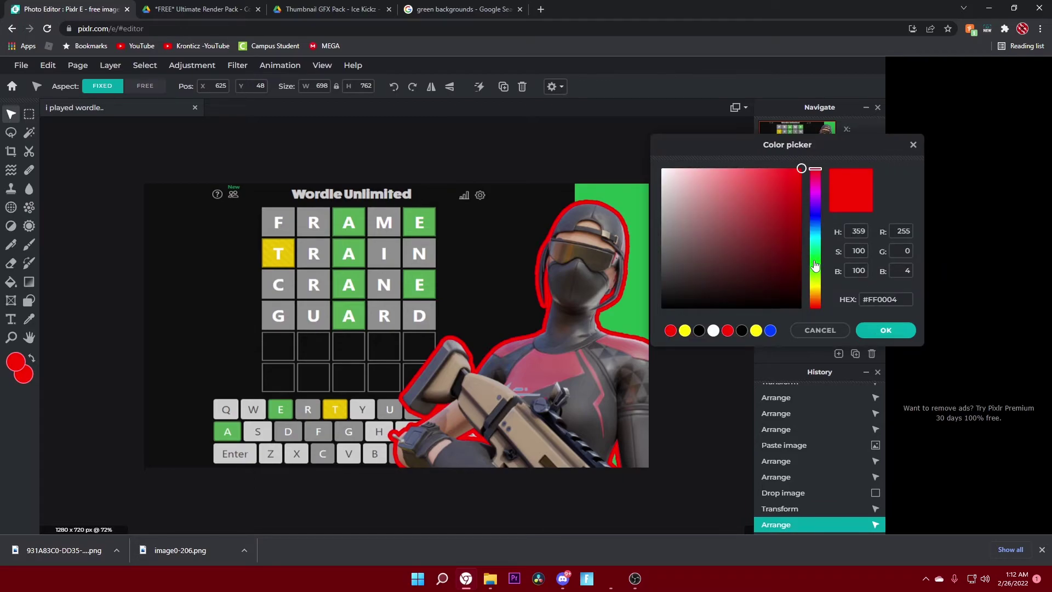
left_click_drag(814, 264, 815, 274)
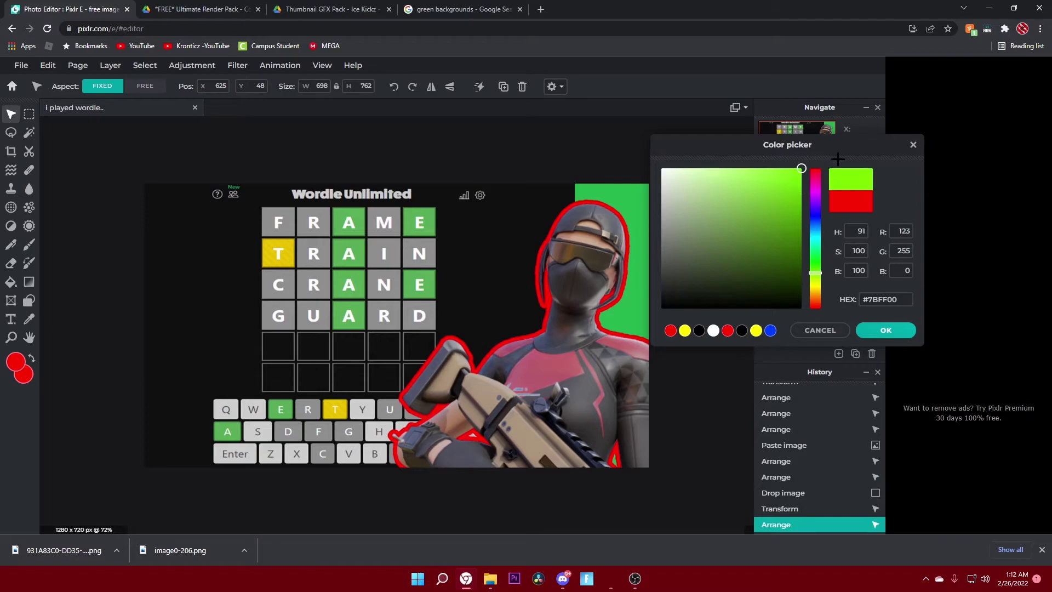
left_click(818, 270)
left_click_drag(819, 274, 819, 270)
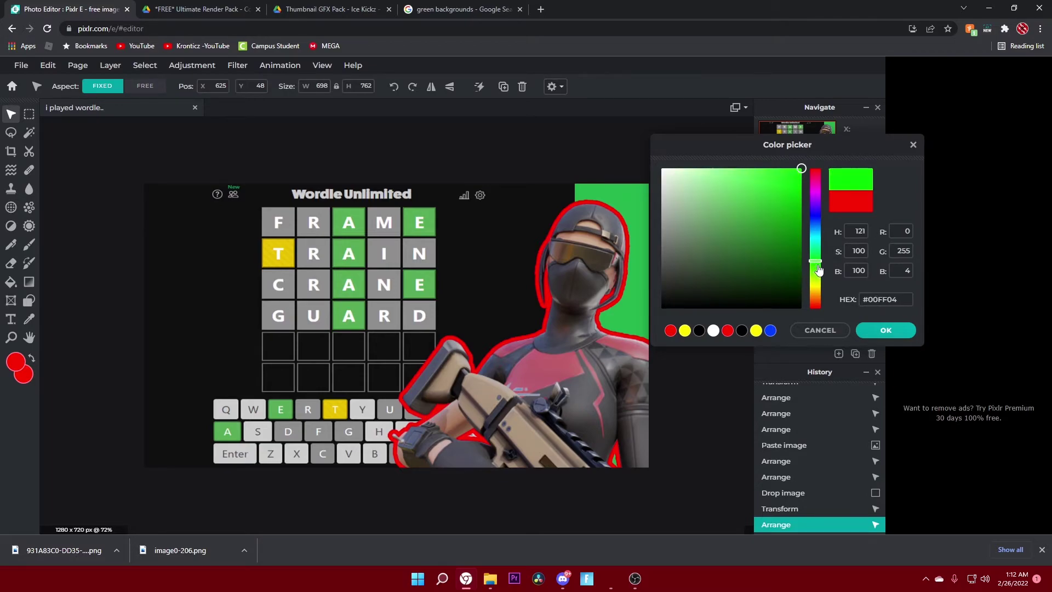
left_click(883, 331)
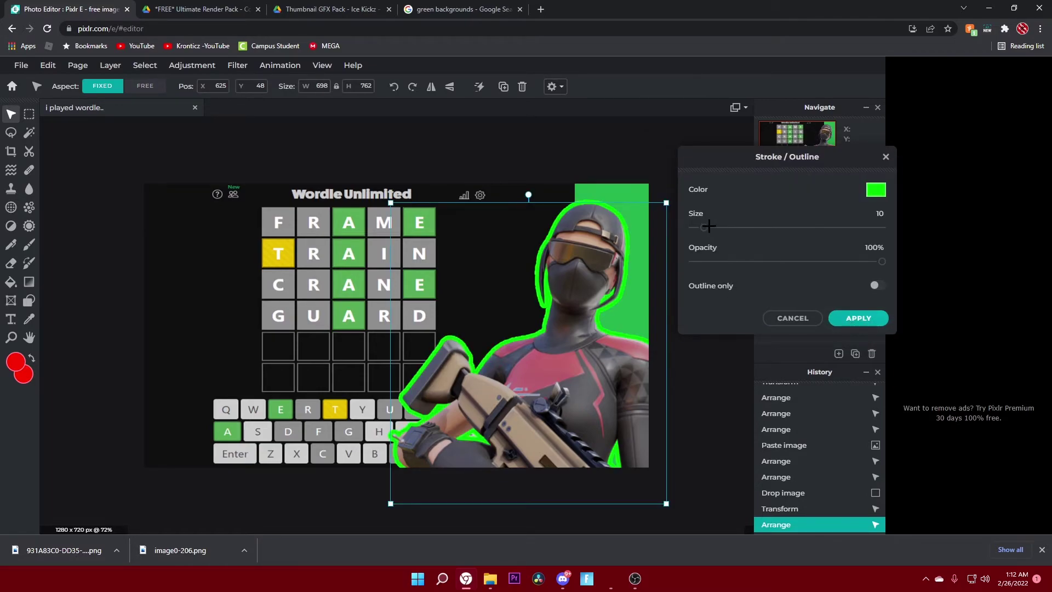
left_click_drag(709, 226, 696, 230)
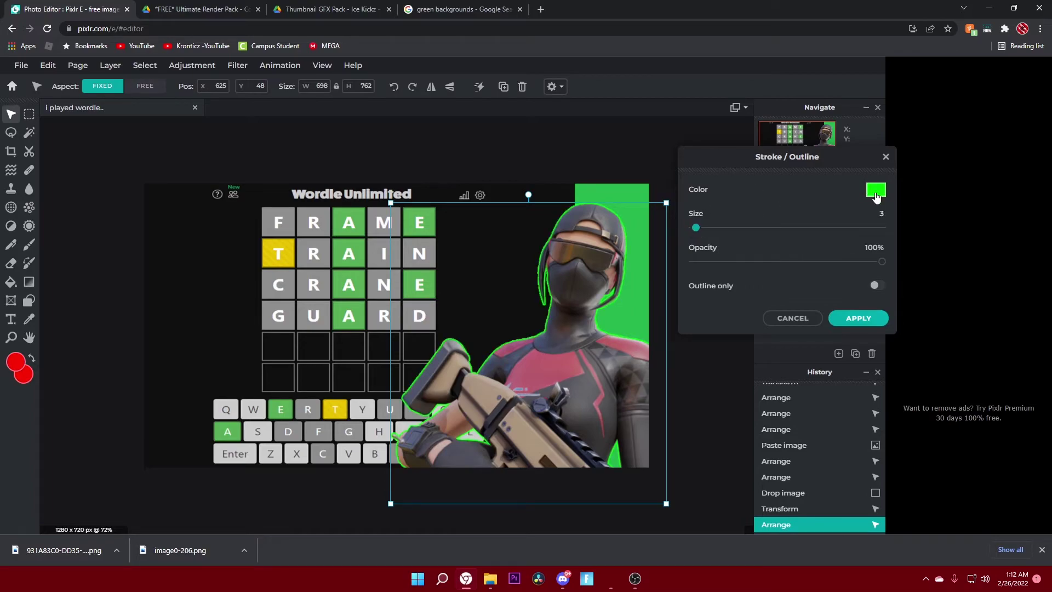
left_click(876, 192)
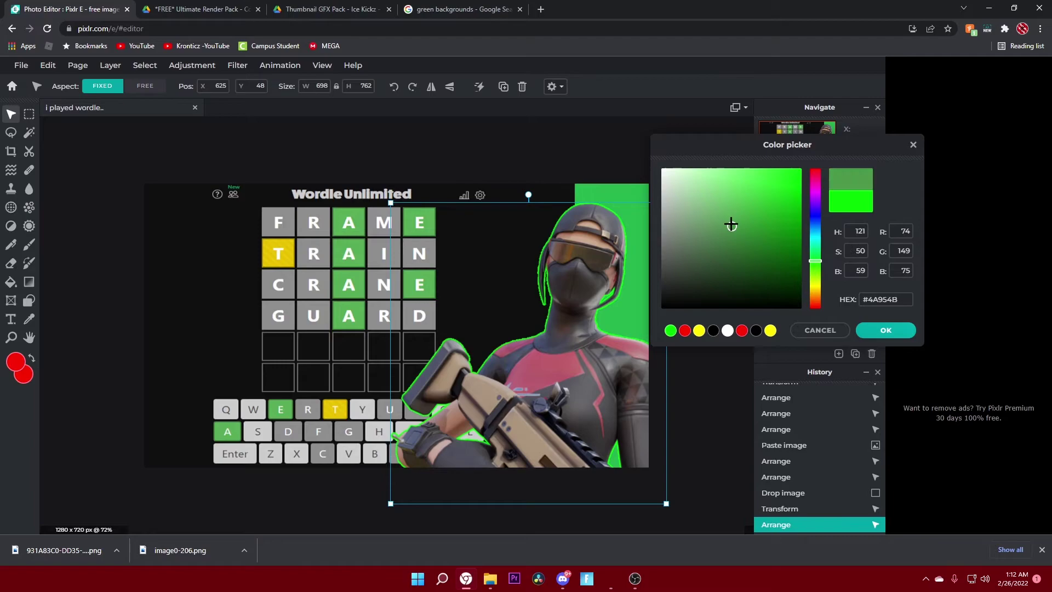
left_click_drag(731, 224, 614, 152)
left_click(907, 330)
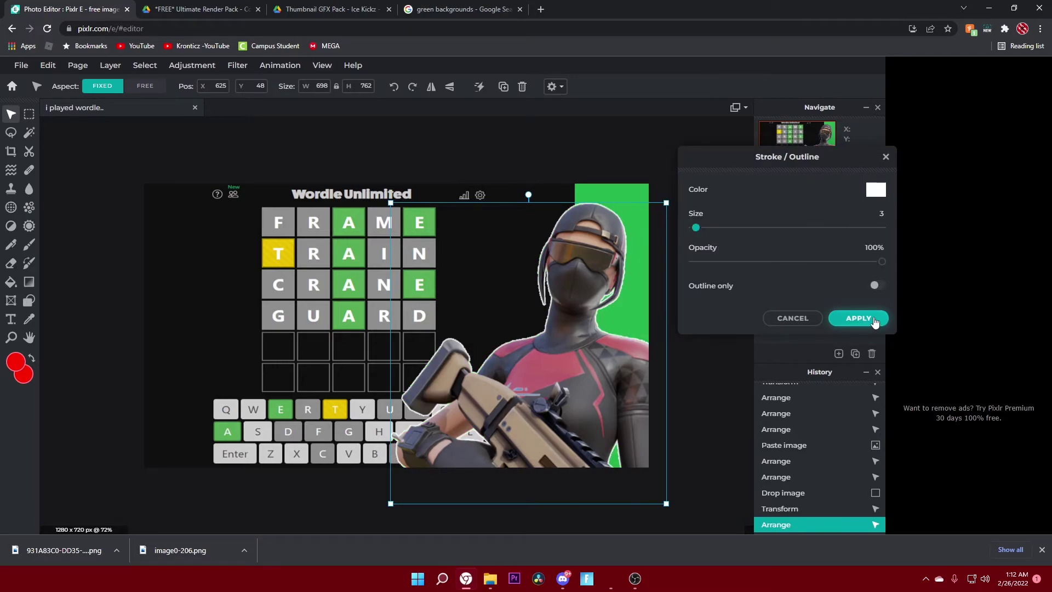
left_click(858, 319)
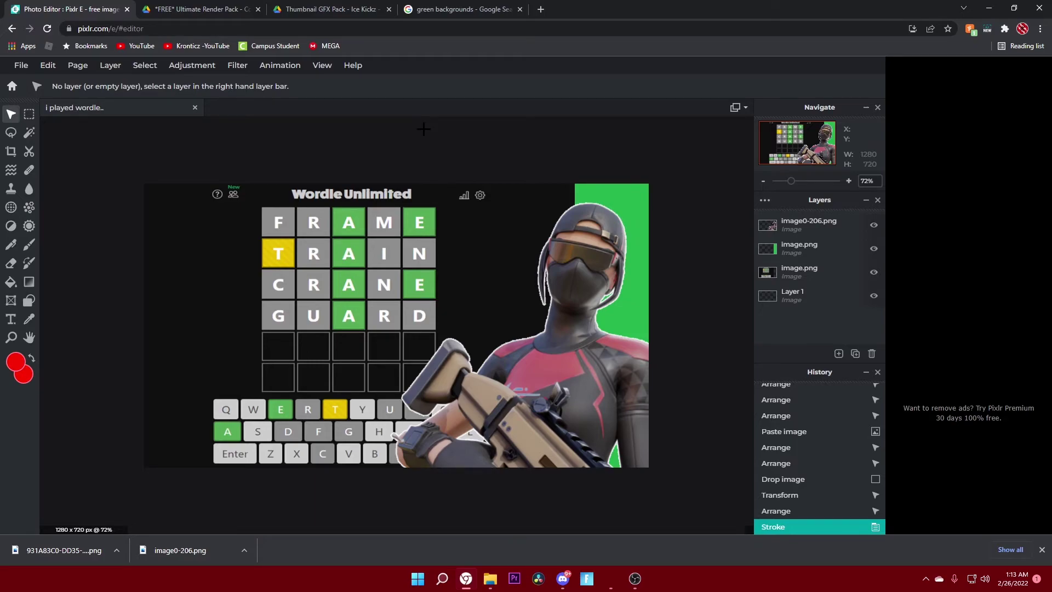
- Blur the Wordle screenshot layer to 23, undoing and redoing to compare
left_click(1042, 549)
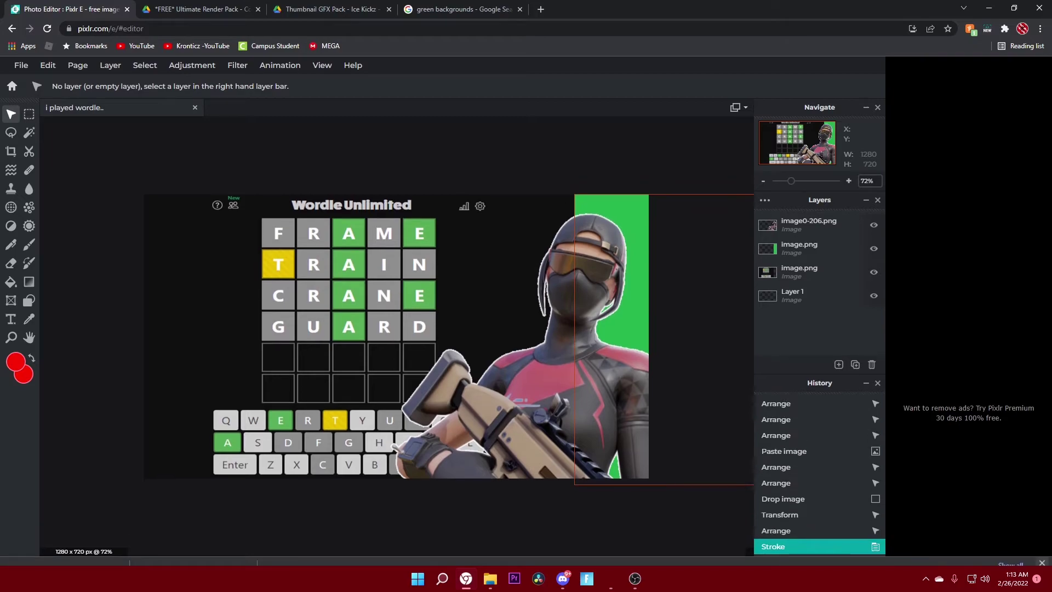
left_click(334, 243)
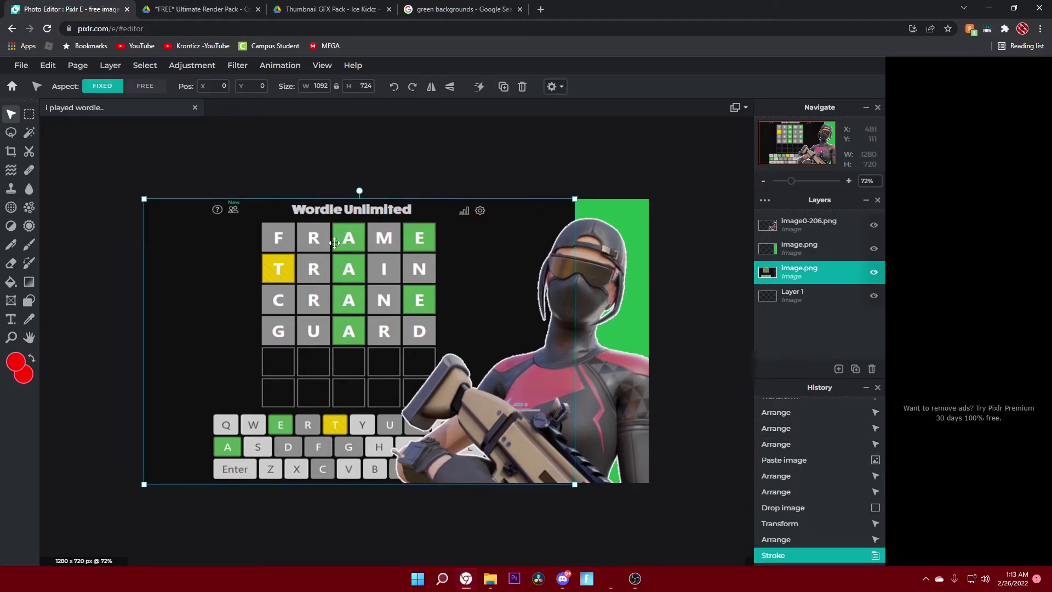
left_click(238, 65)
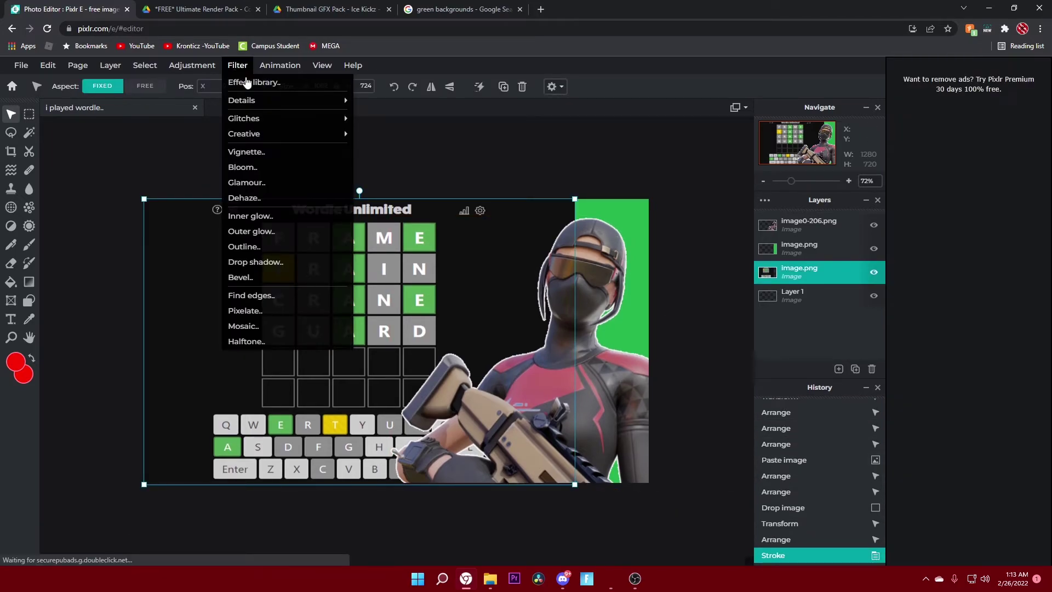
mouse_move(246, 101)
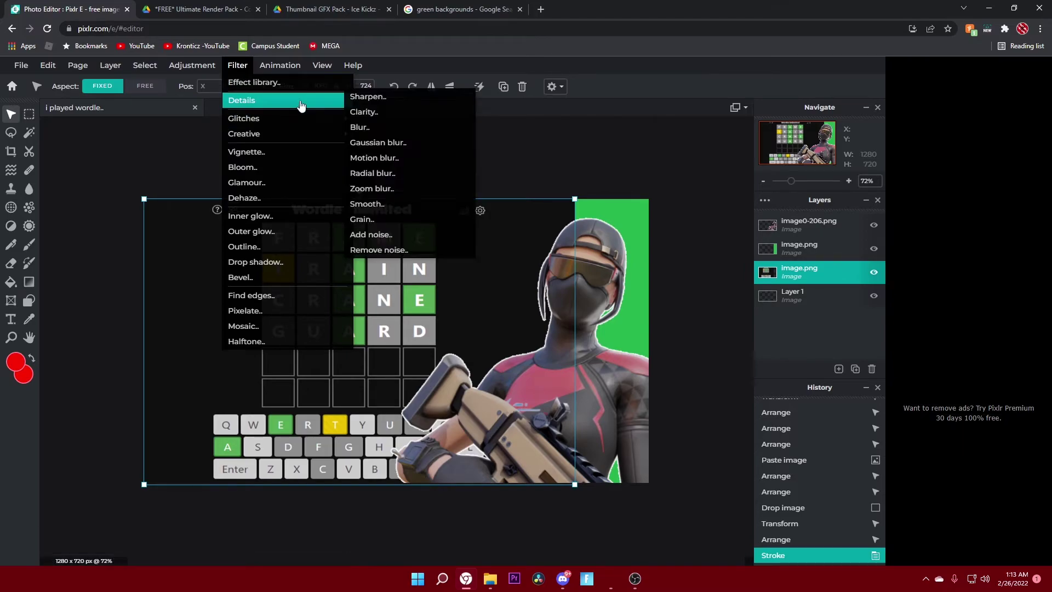
left_click(390, 127)
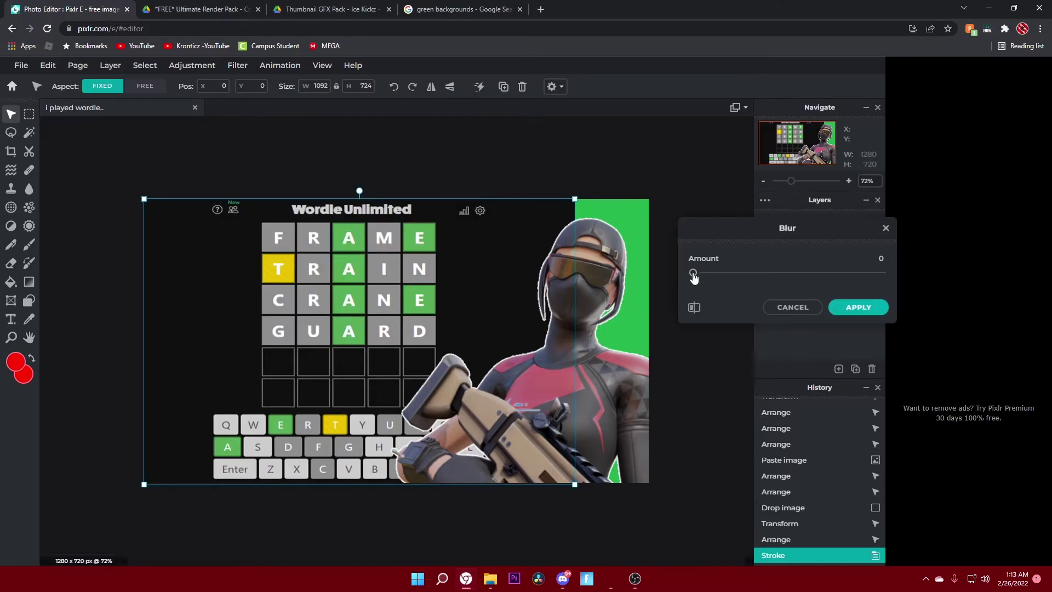
left_click_drag(694, 274, 738, 278)
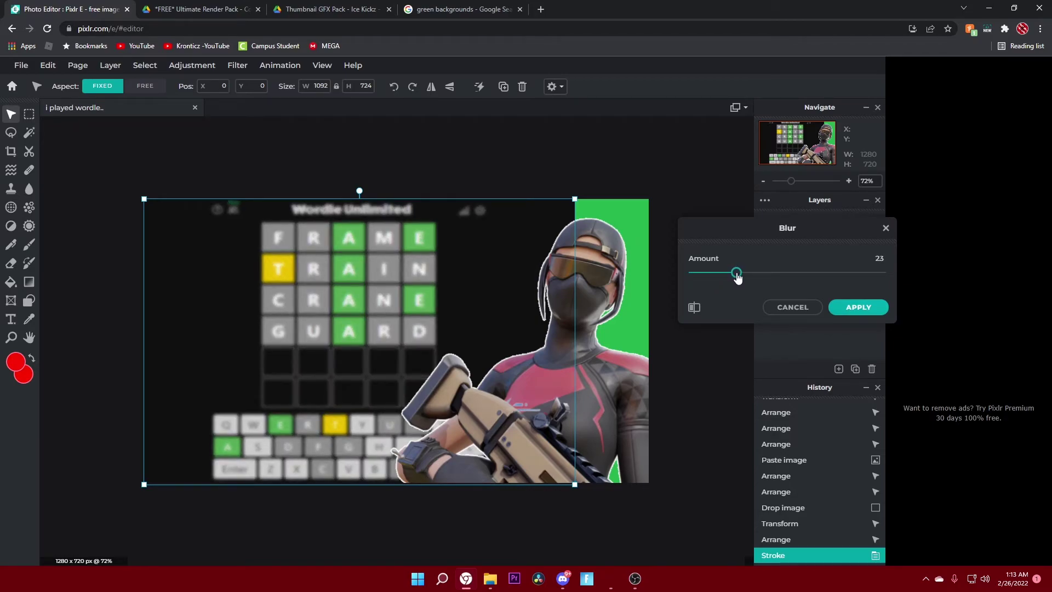
left_click(830, 310)
key("ctrl+z")
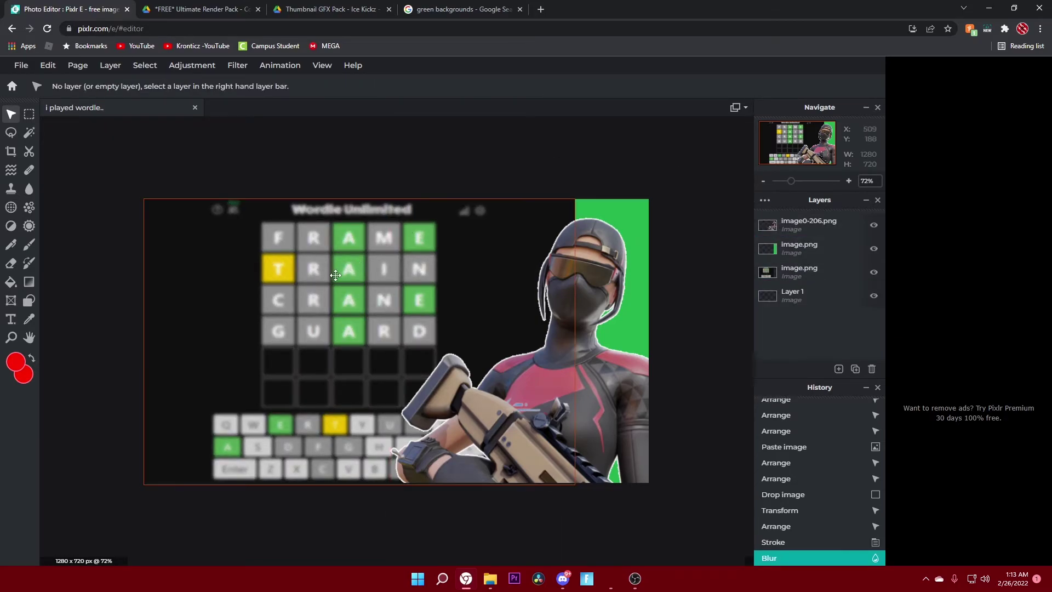
key("ctrl+y")
- Preview Red Arrow PNG.png in the Thumbnail GFX Pack Drive folder and drag it onto the Pixlr canvas
left_click(433, 7)
left_click(322, 6)
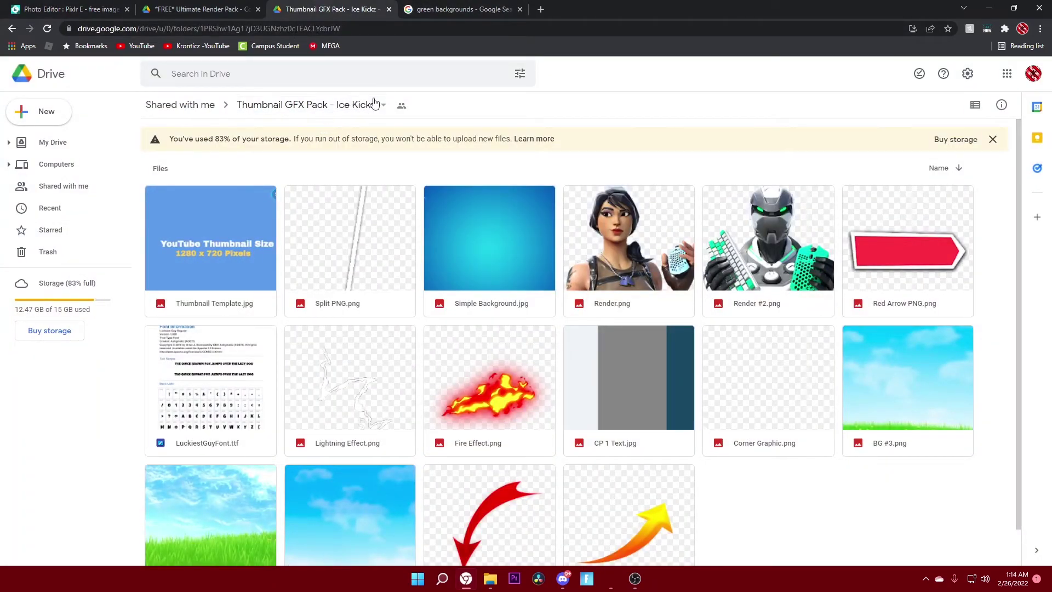
left_click(900, 286)
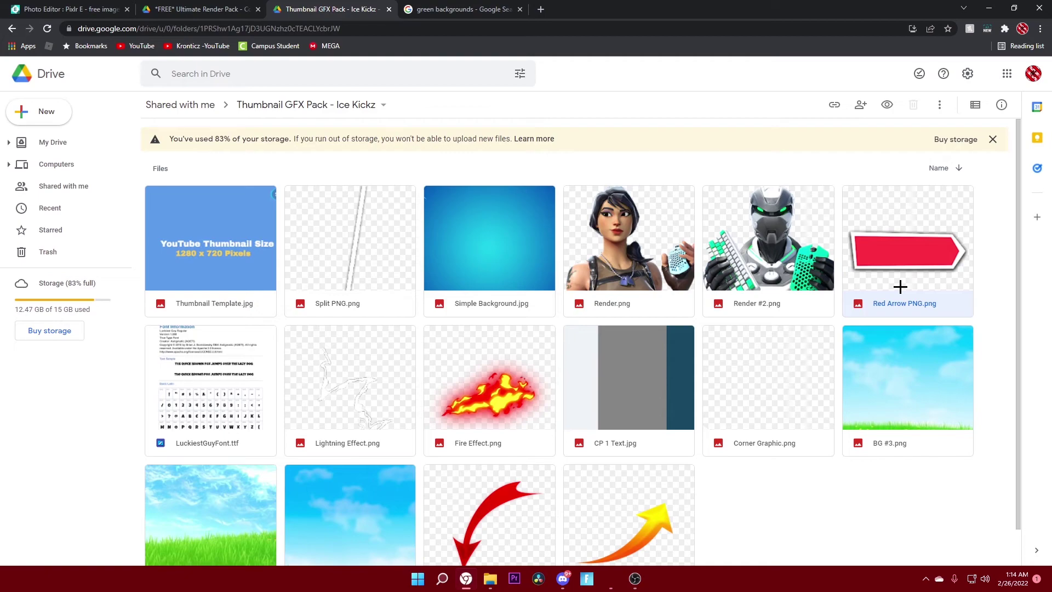
double_click(901, 287)
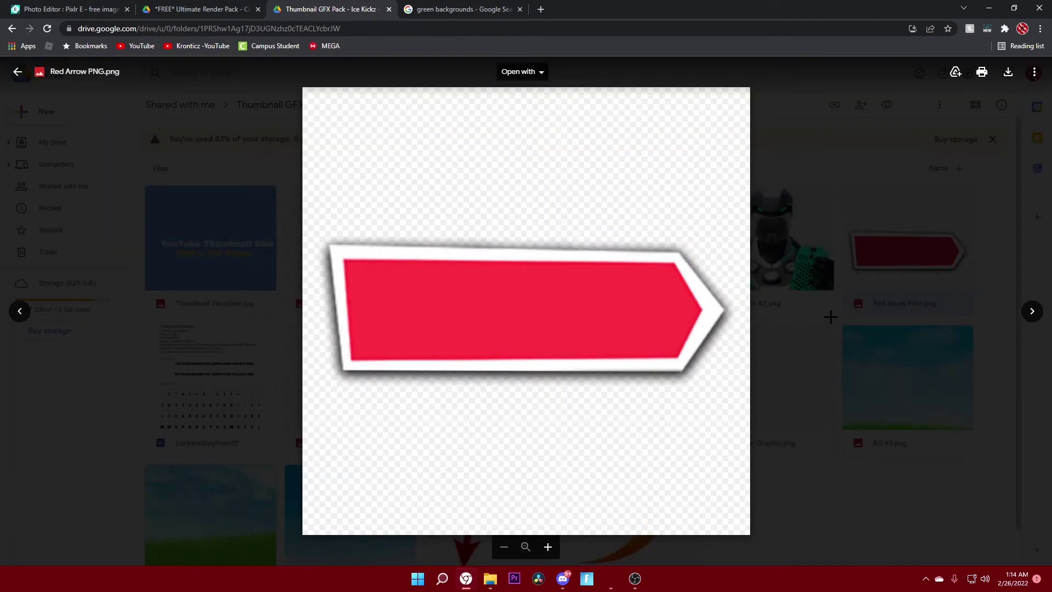
left_click(842, 286)
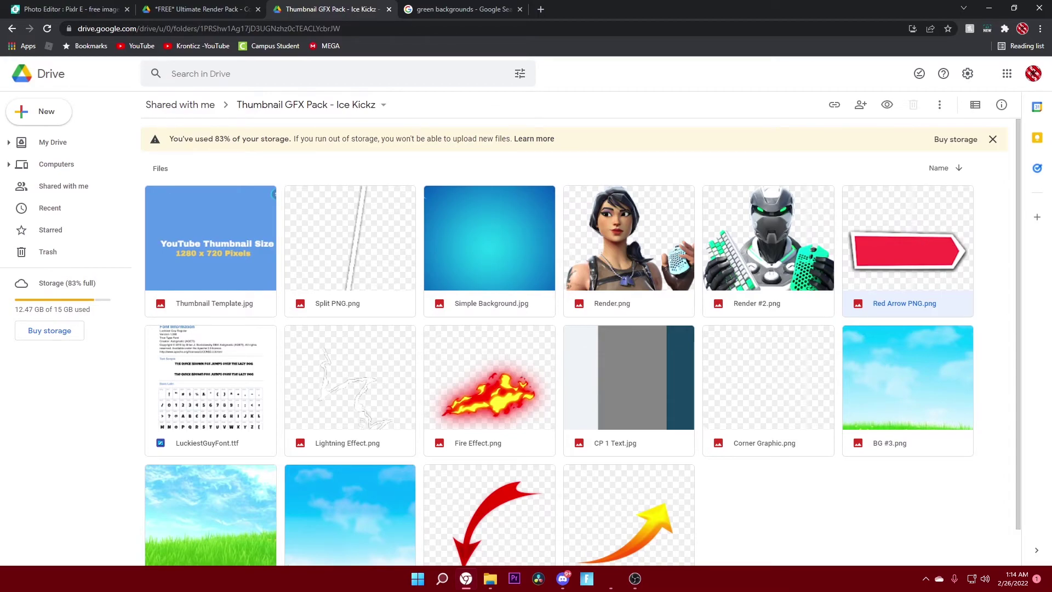
left_click_drag(907, 252, 269, 436)
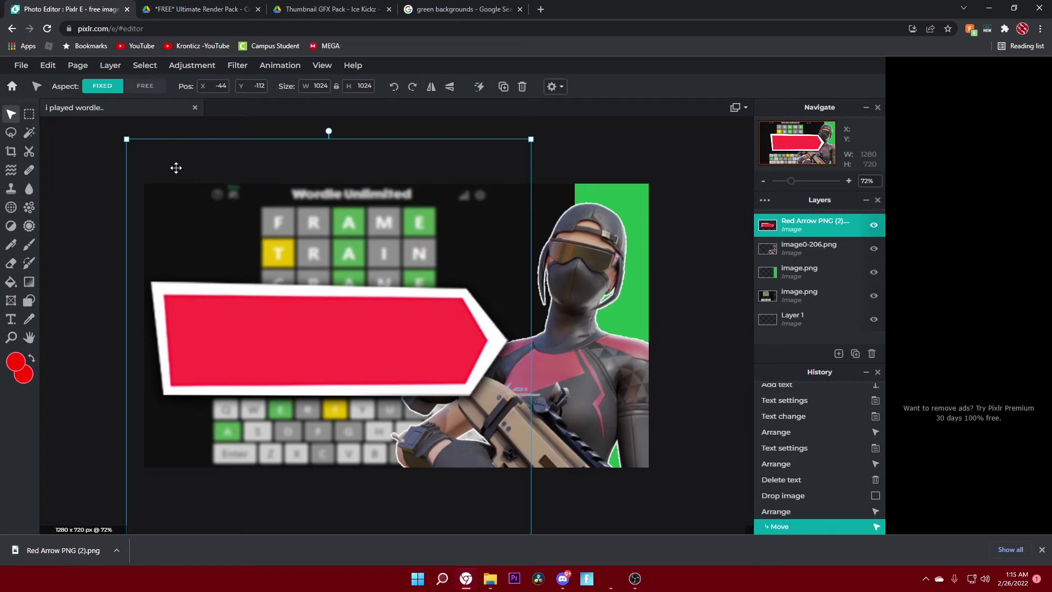
- Resize the red arrow, place it in the lower left, and tilt it slightly counter-clockwise
left_click_drag(126, 140, 379, 458)
left_click_drag(463, 477, 234, 455)
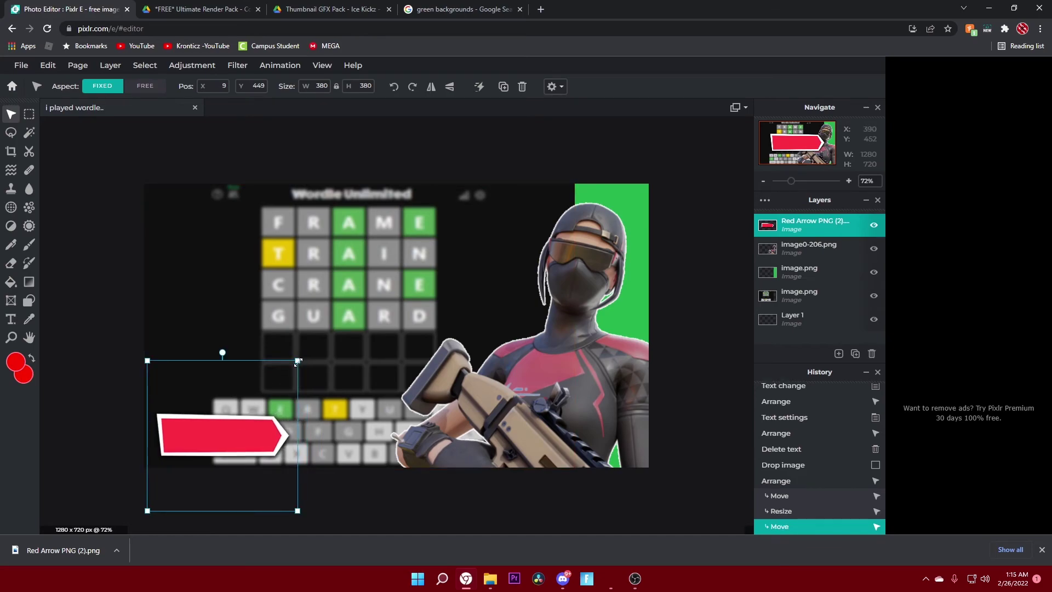
left_click_drag(297, 362, 376, 312)
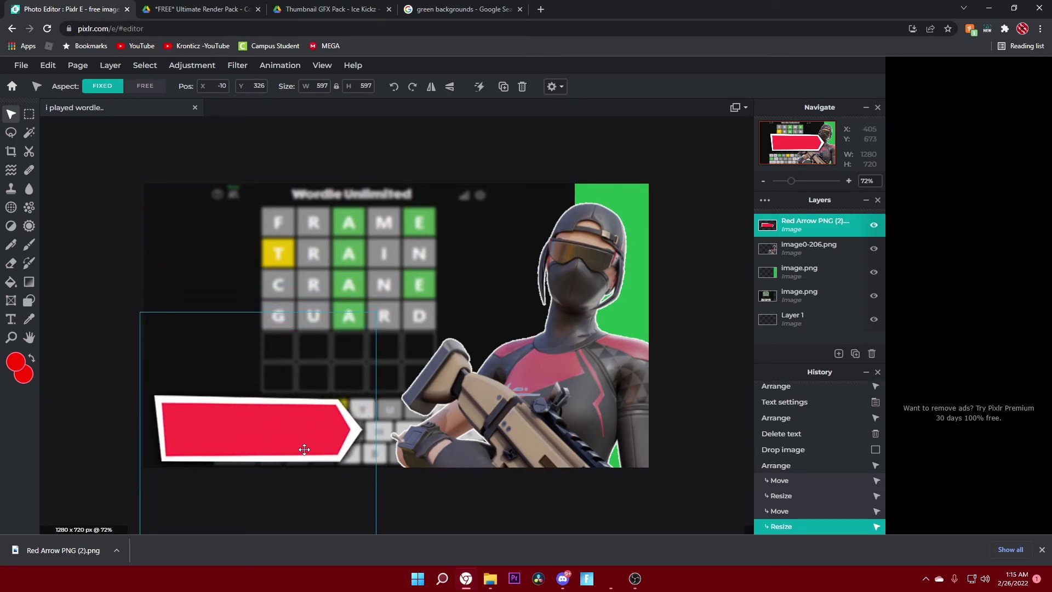
mouse_move(304, 450)
left_mouse_down()
mouse_move(312, 357)
mouse_move(299, 289)
mouse_move(309, 263)
mouse_move(307, 437)
left_mouse_up()
left_click_drag(264, 290, 251, 293)
left_click_drag(268, 404, 257, 404)
left_click(71, 261)
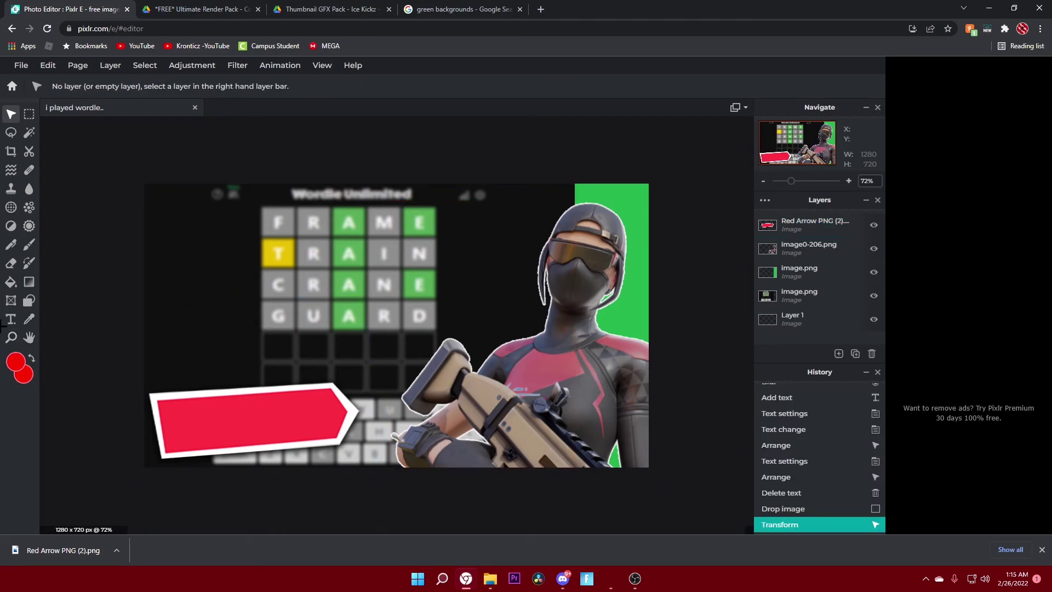
- Add a new text layer using the Burbank-big-condensed font with white fill
left_click(10, 319)
left_click(418, 265)
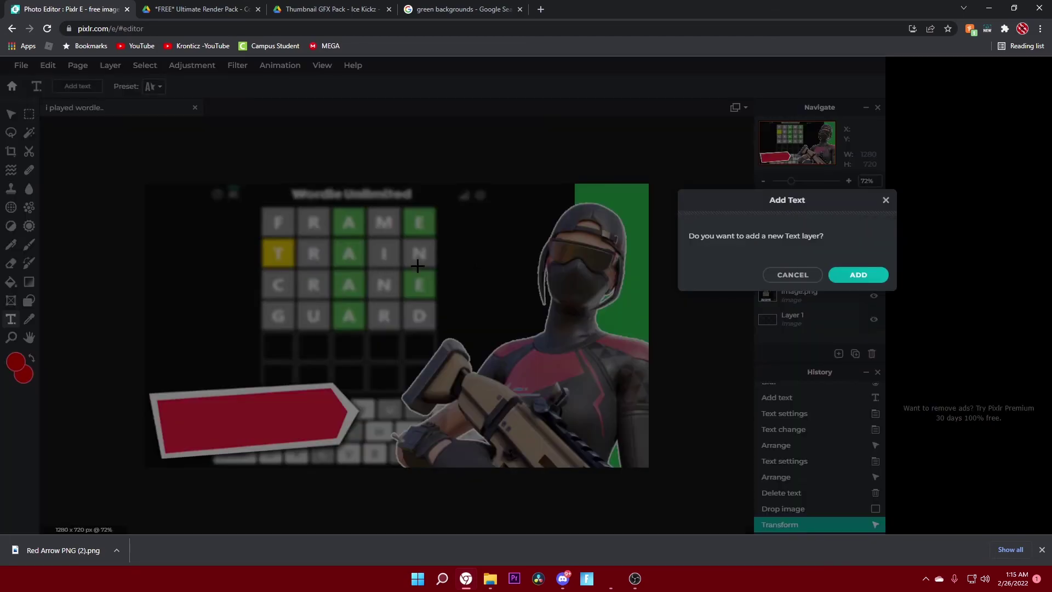
left_click(855, 274)
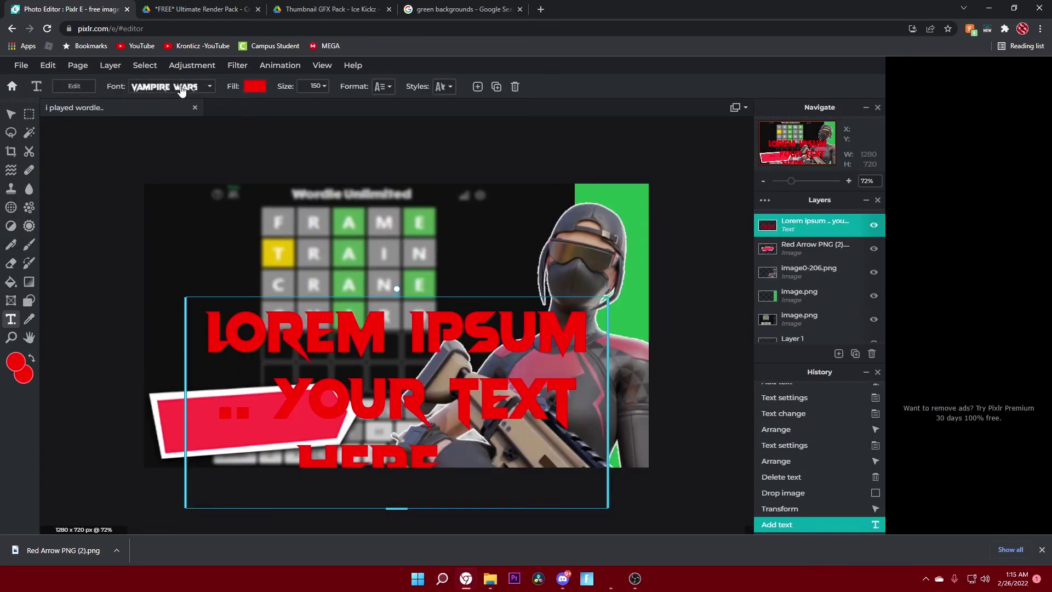
left_click(169, 86)
left_click(182, 189)
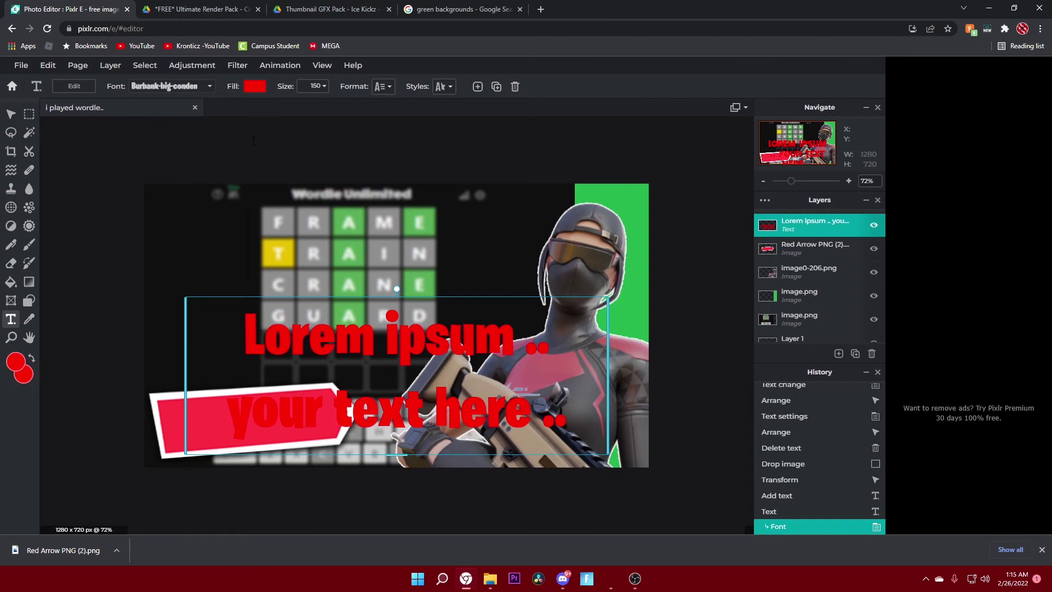
left_click(253, 87)
left_click(170, 148)
left_click(169, 120)
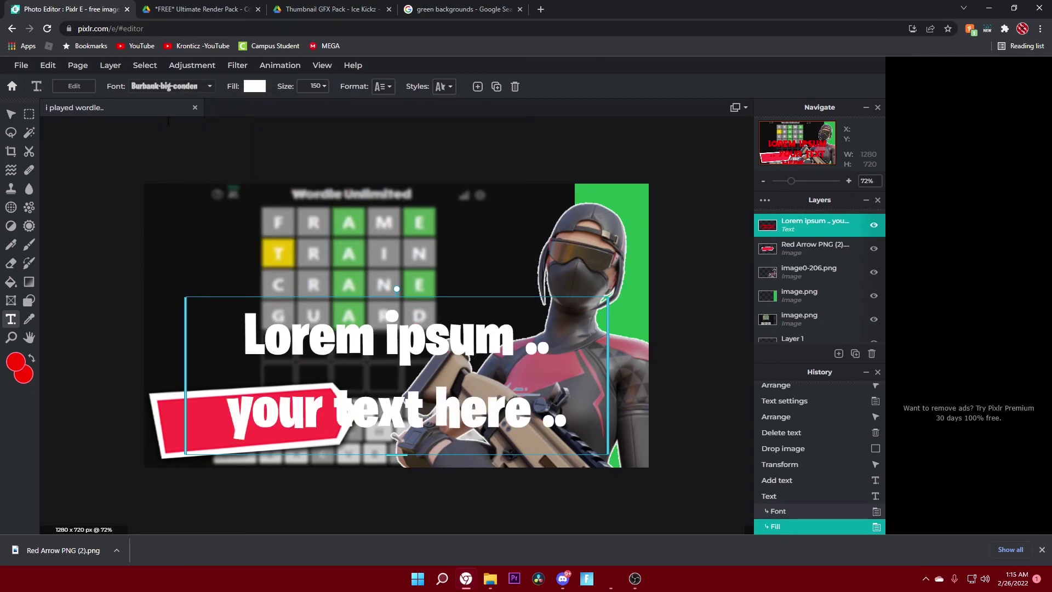
- Replace the placeholder text with 'Wordle'
double_click(443, 392)
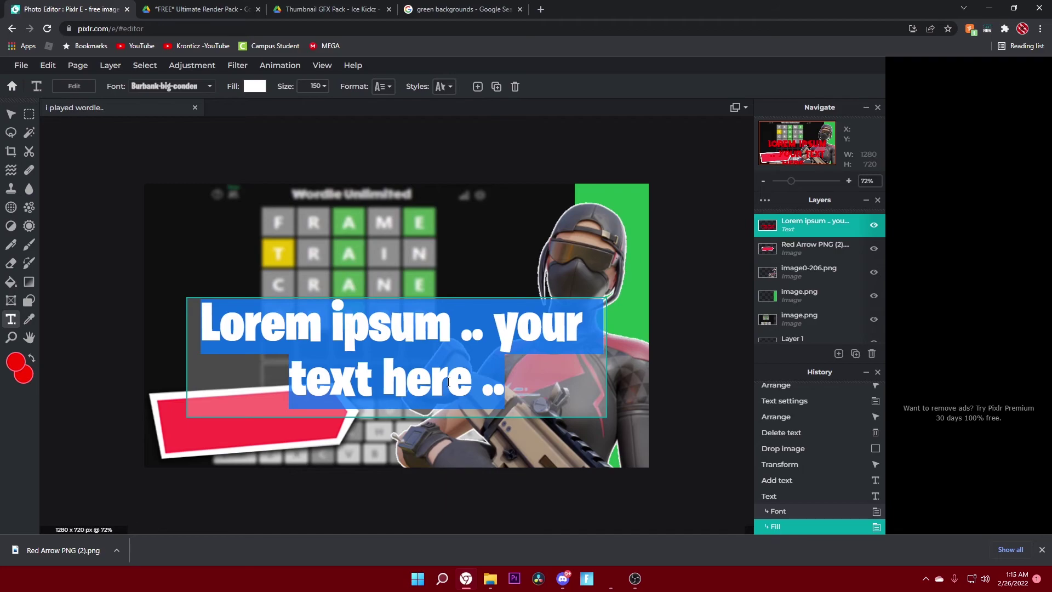
type("Worlde")
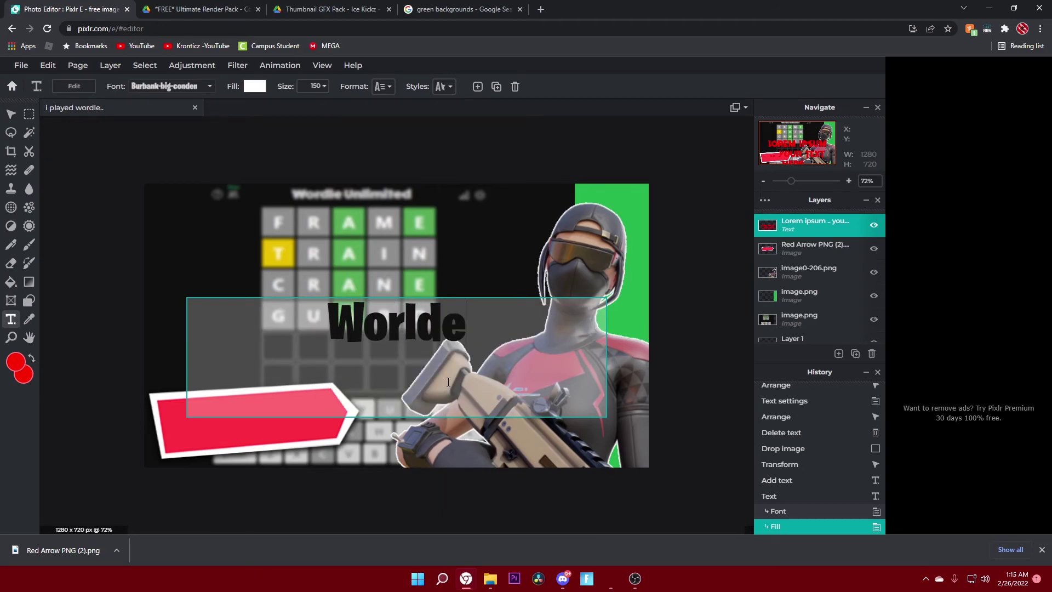
key("BackSpace")
key("BackSpace")
type("dle")
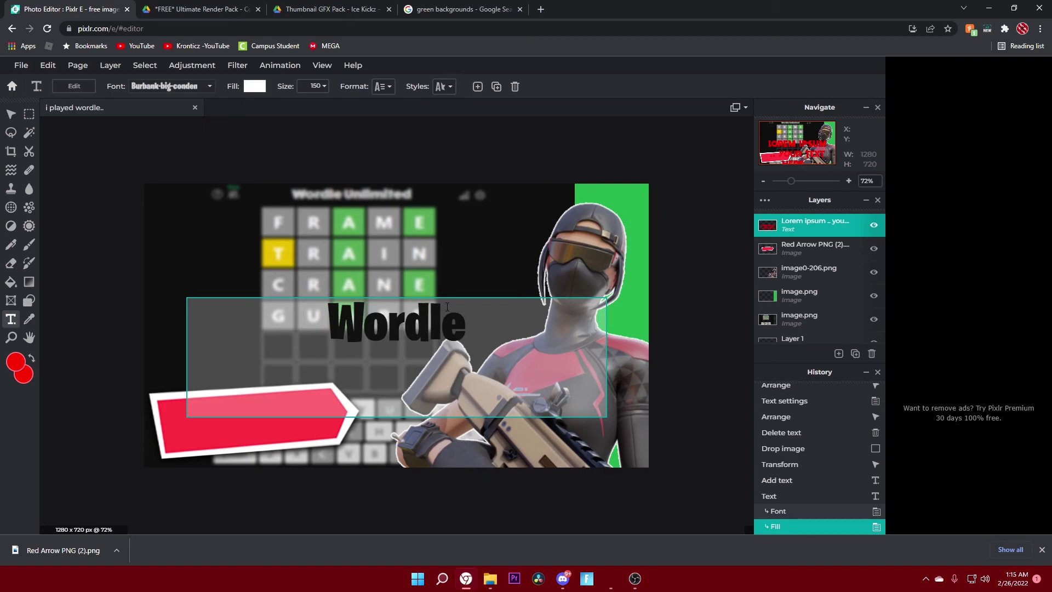
left_click(414, 149)
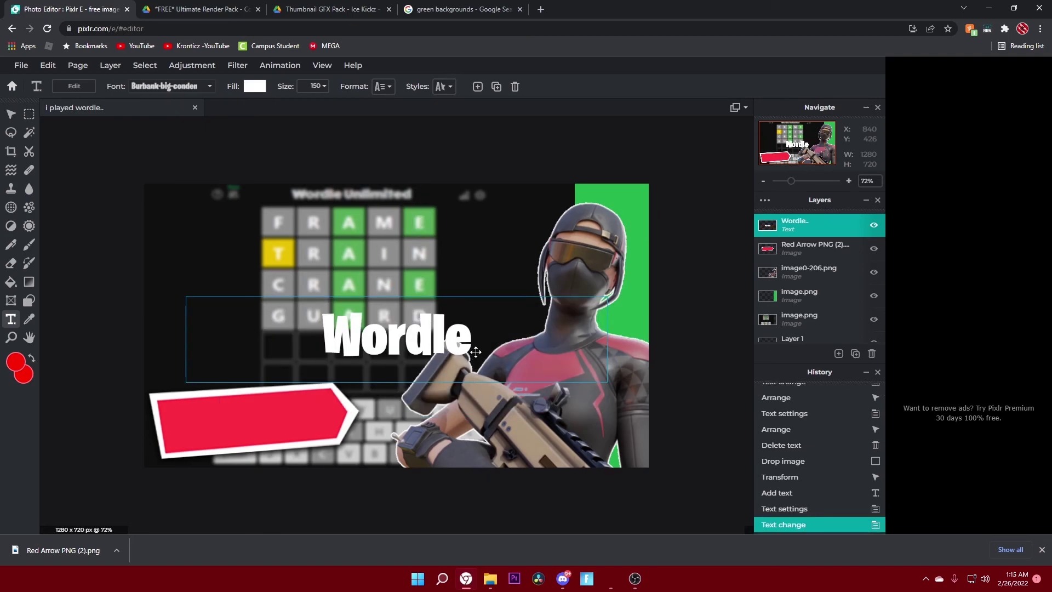
- Move the Wordle text onto the red arrow and tilt it to match the arrow's angle
left_click_drag(475, 353, 334, 433)
left_click_drag(251, 369, 247, 370)
left_click_drag(307, 417, 307, 414)
left_click_drag(249, 372, 282, 410)
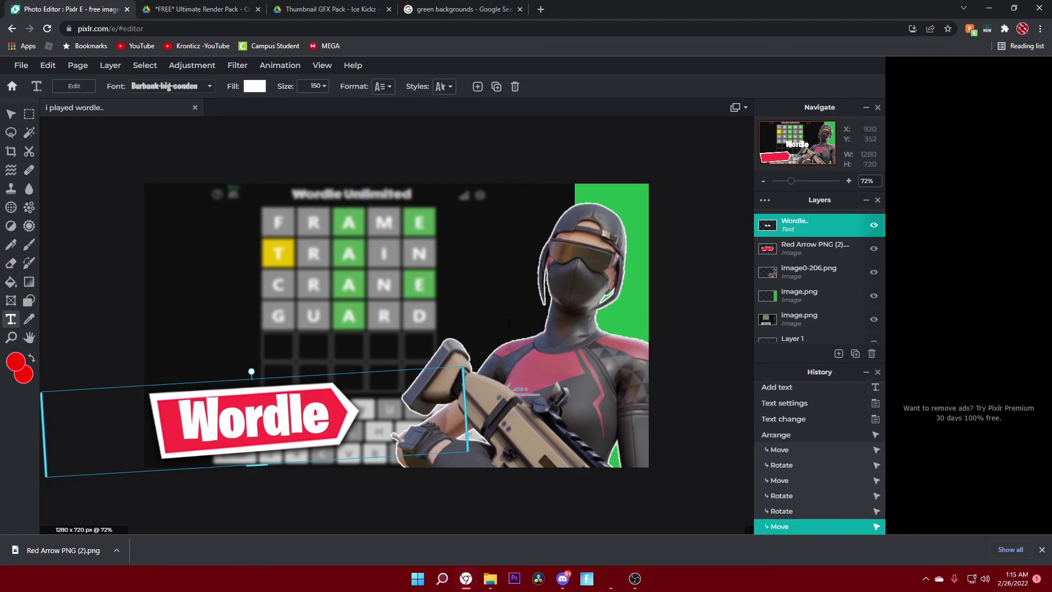
key("Down")
key("Down")
key("Down")
key("Down")
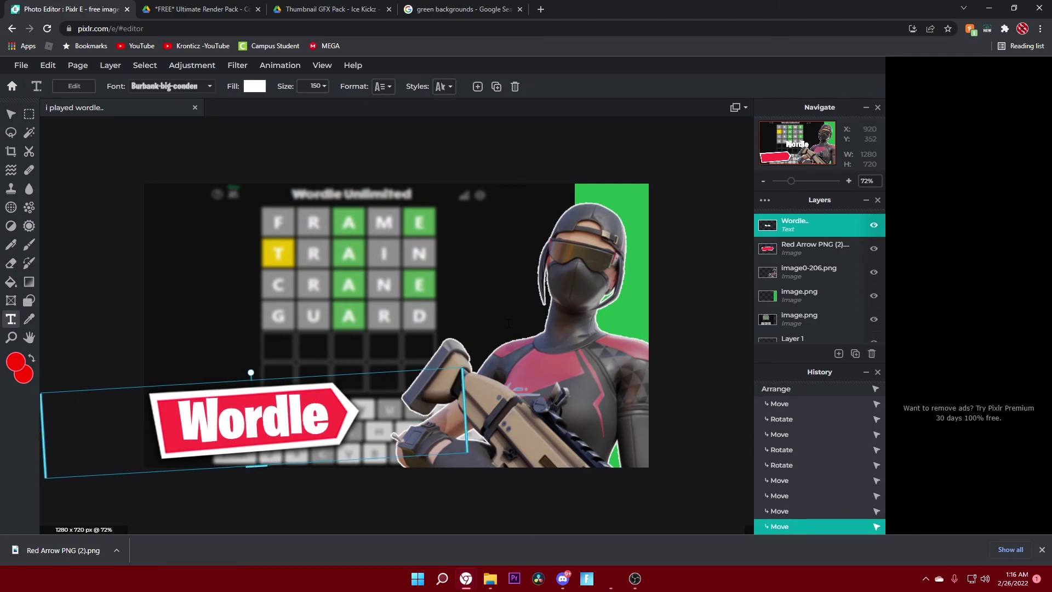
key("Down")
key("Down")
key("Down")
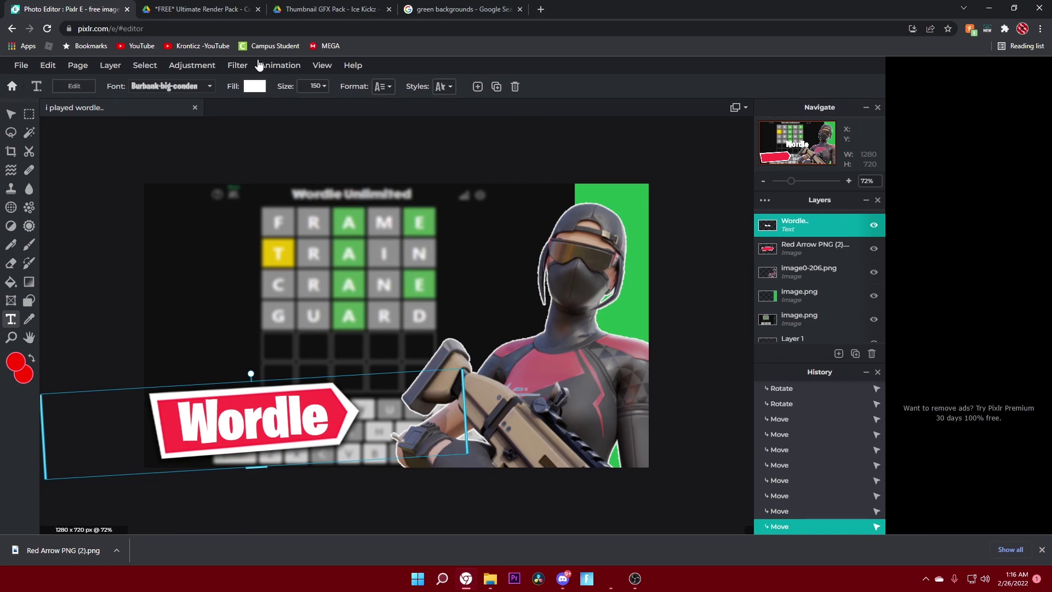
- Give the Wordle text a black outline of size 37 and nudge it slightly down
left_click(444, 86)
left_click(436, 178)
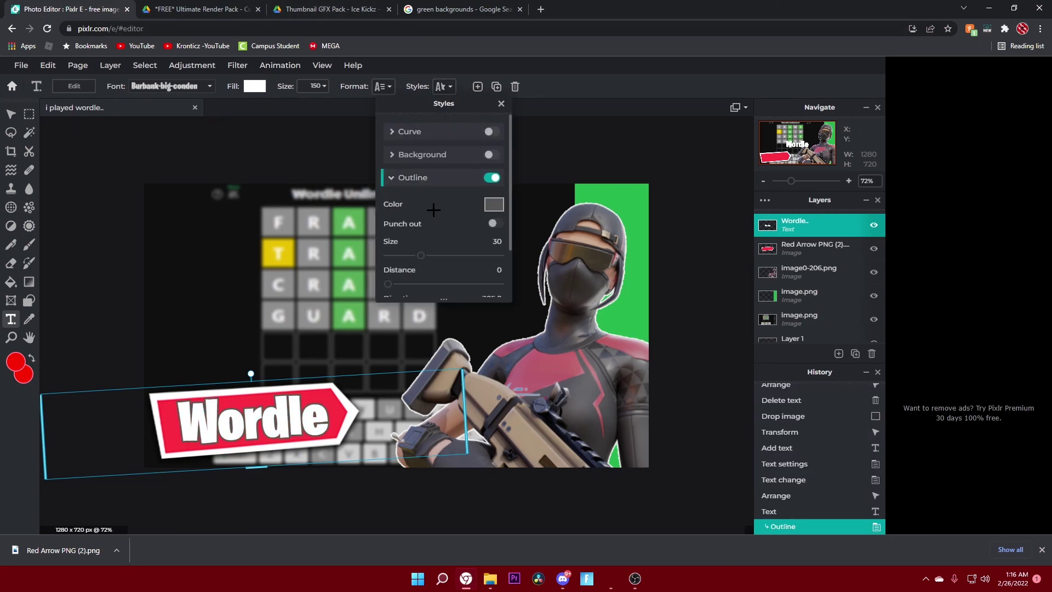
left_click(493, 205)
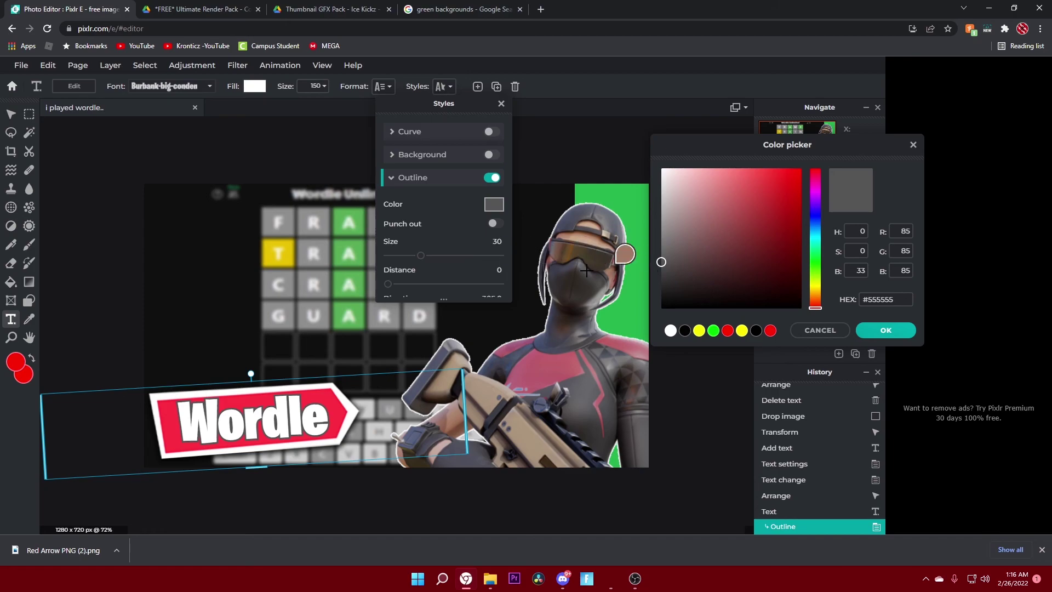
left_click(666, 306)
left_click(860, 326)
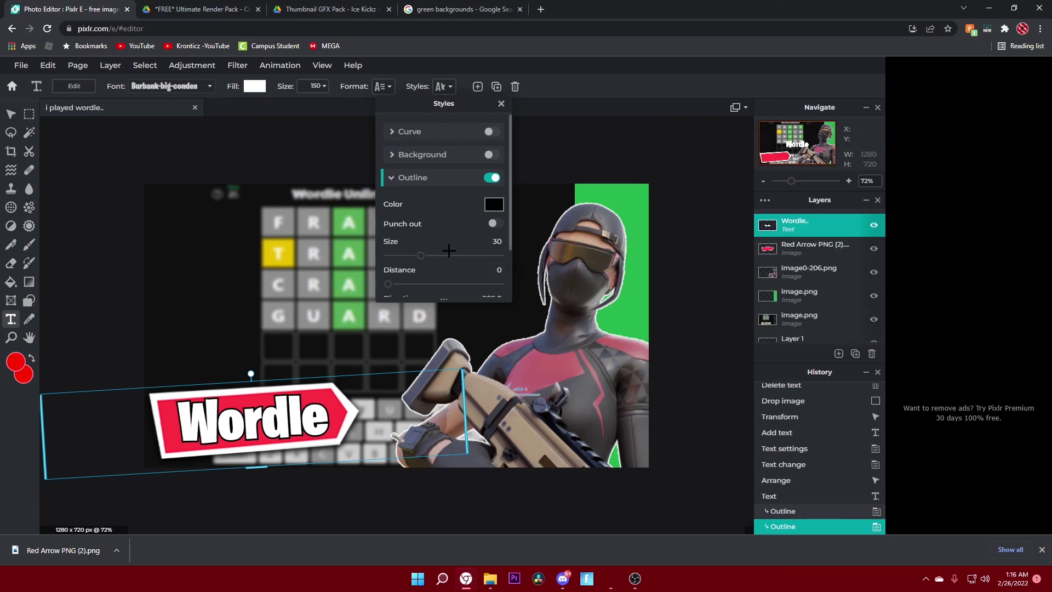
left_click_drag(420, 255, 429, 256)
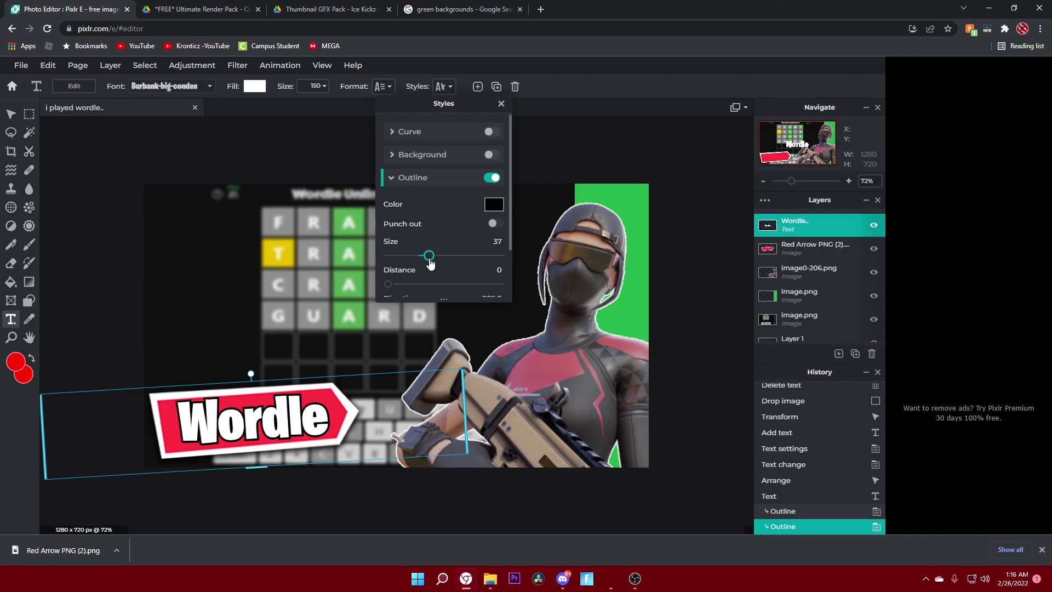
left_click(441, 86)
key("Down")
key("Down")
key("Down")
key("Down")
key("Down")
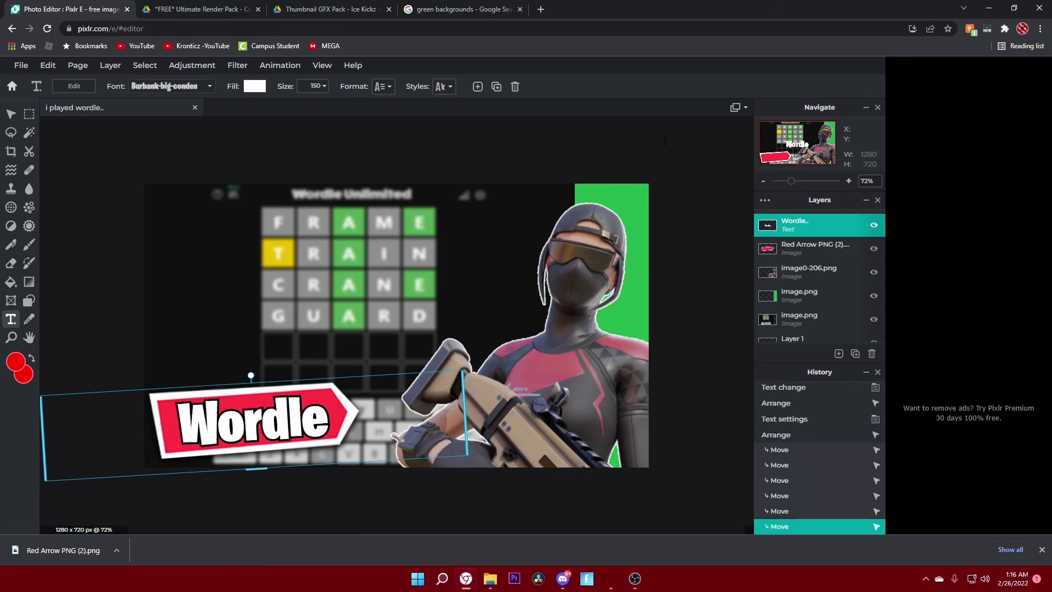
left_click(107, 190)
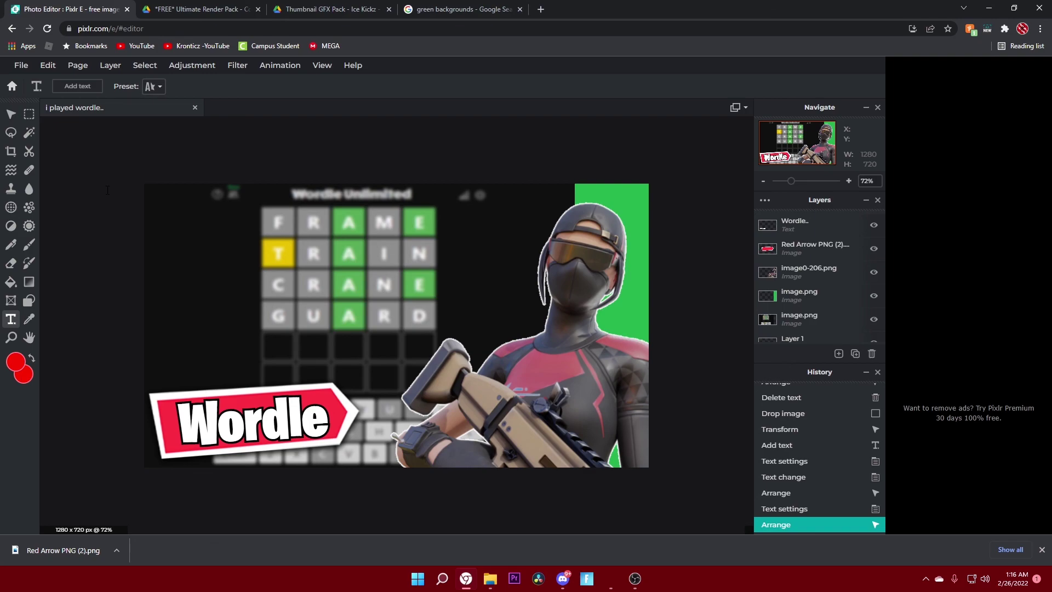